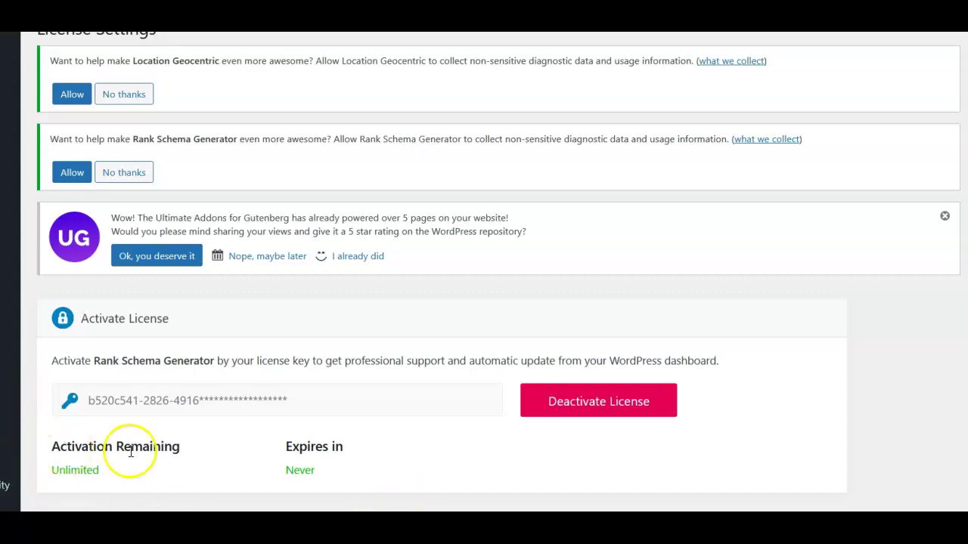
Open the Rank Schema Generator's schema markup form from the License Settings page
scroll(424, 368, down, 1)
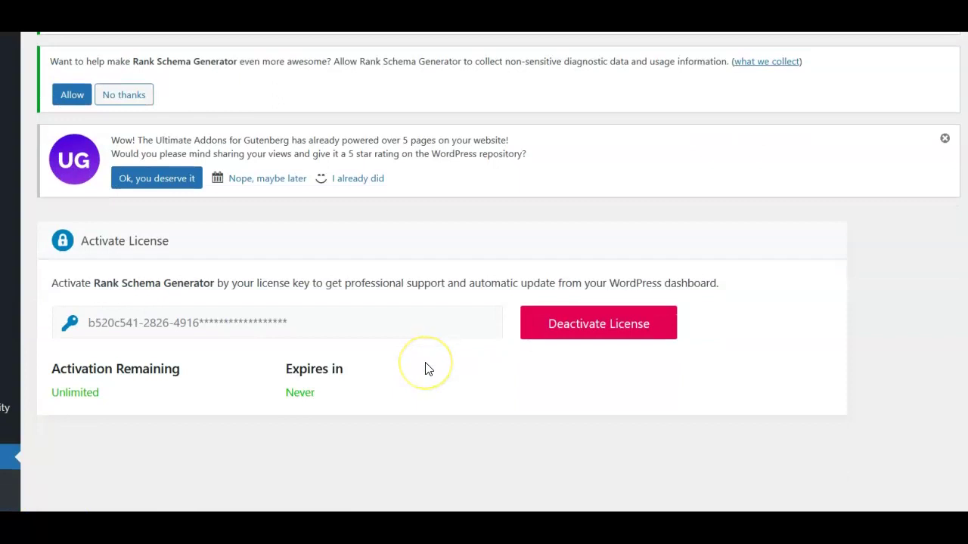
scroll(425, 368, up, 1)
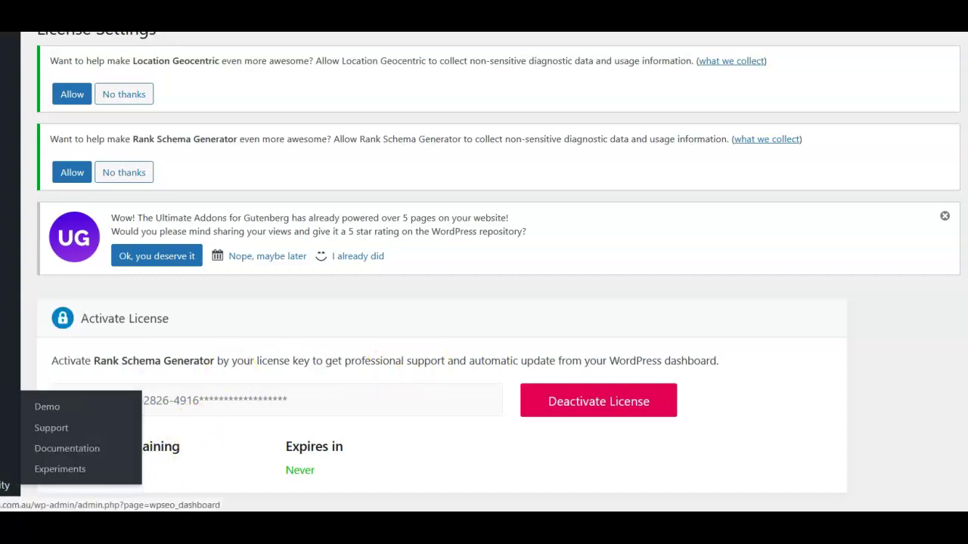
scroll(10, 423, down, 1)
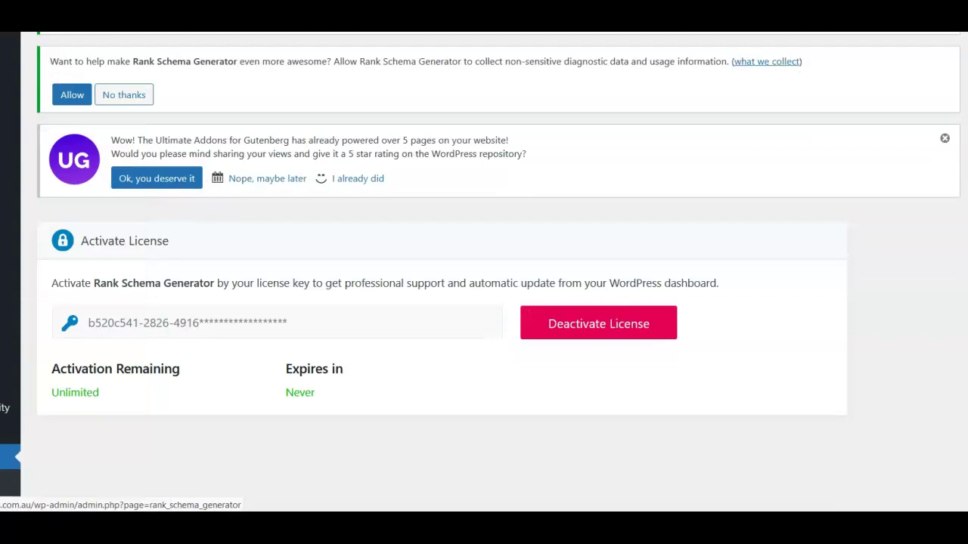
scroll(11, 439, down, 1)
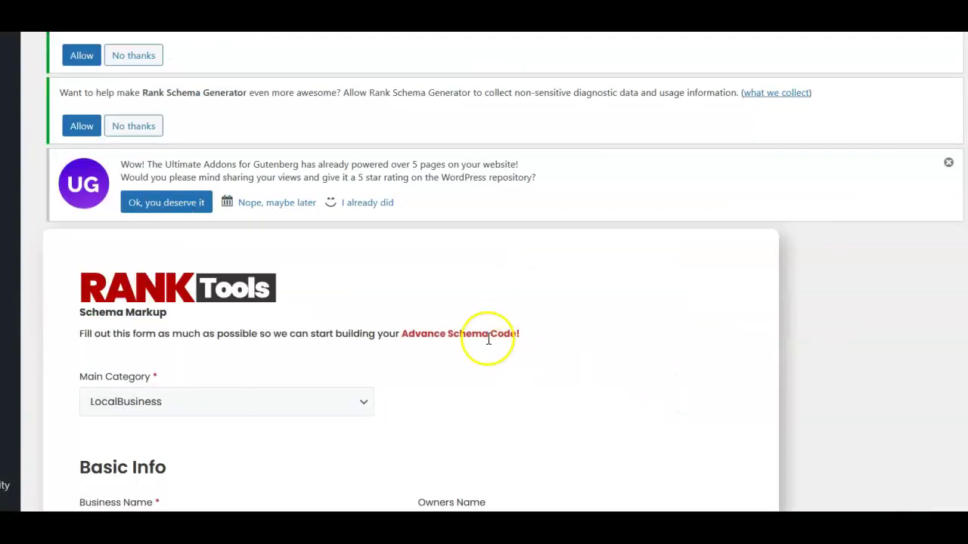
Set the schema form's main category to HomeAndConstructionBusiness
scroll(552, 335, down, 3)
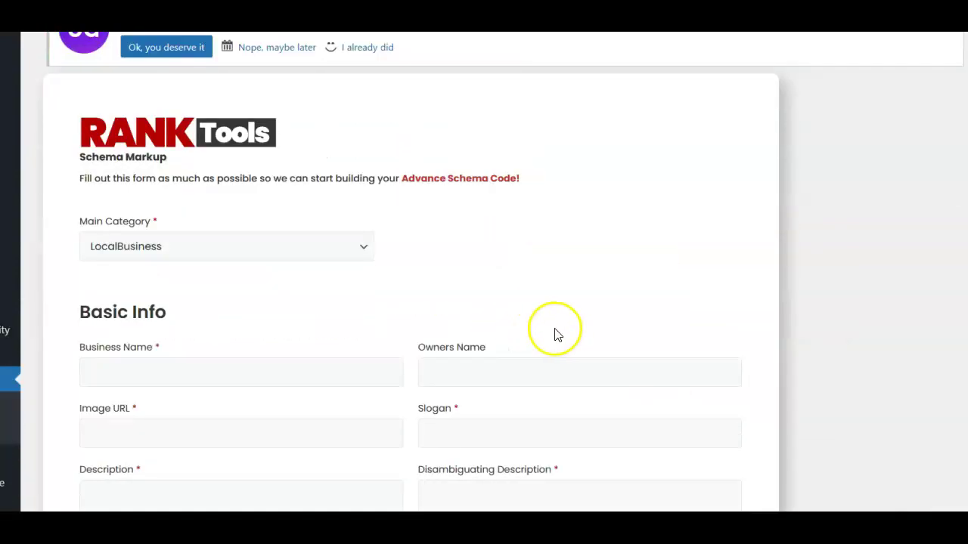
scroll(741, 207, down, 1)
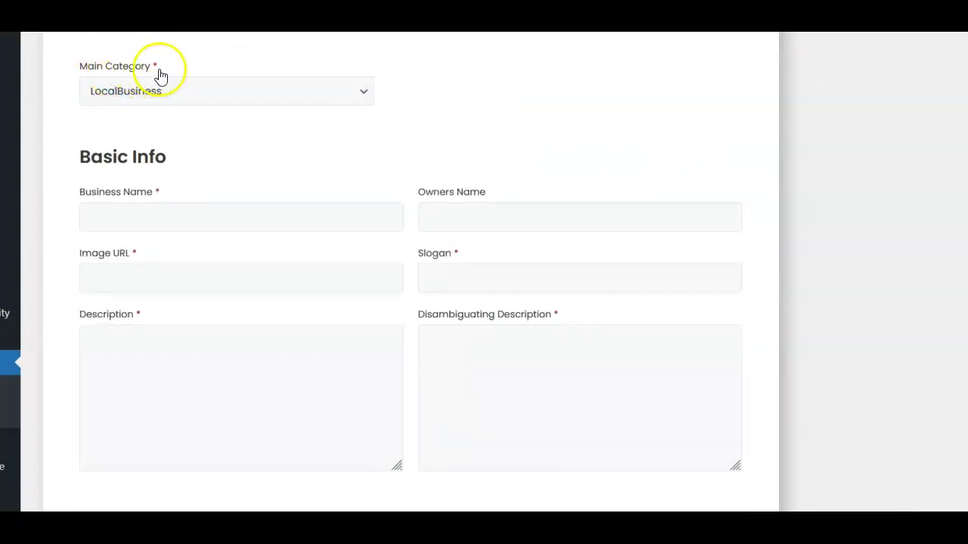
click(362, 99)
scroll(250, 203, down, 5)
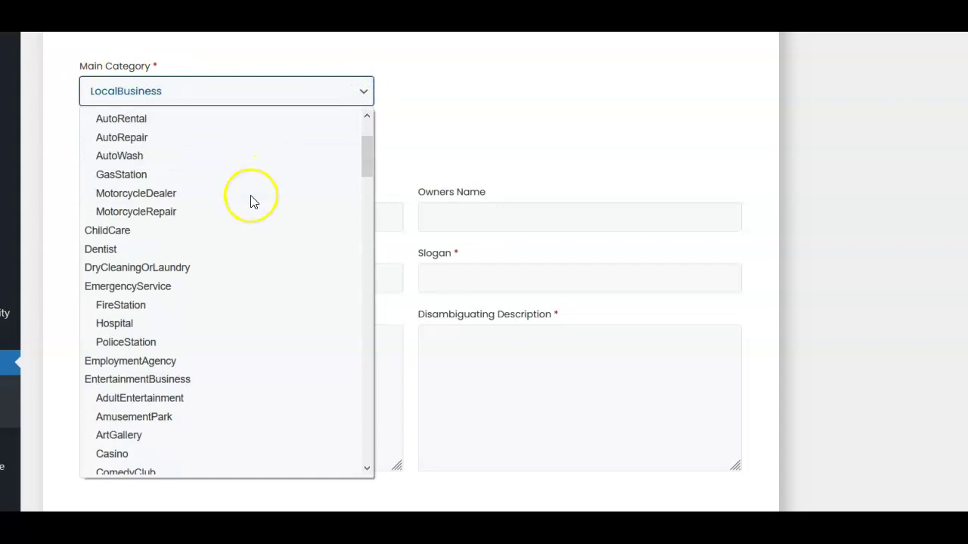
scroll(252, 217, down, 8)
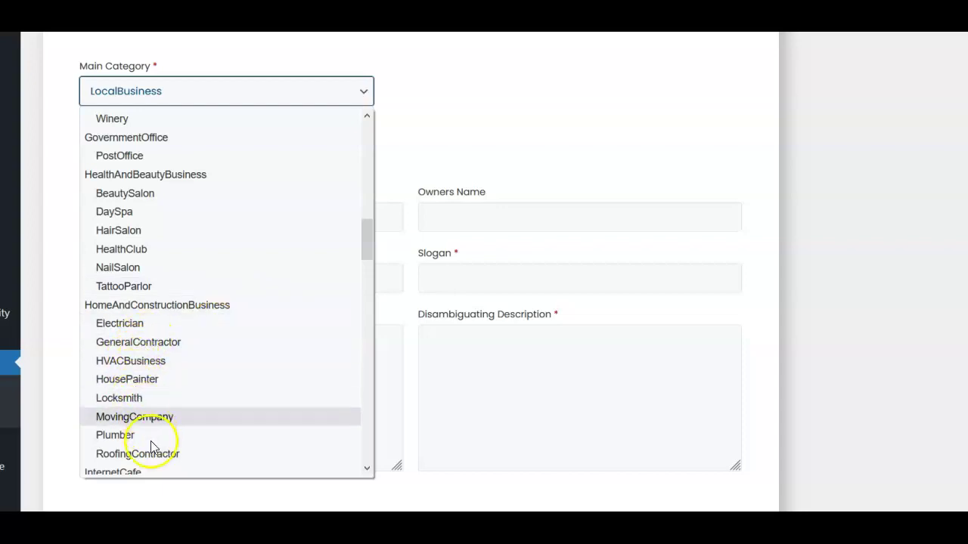
scroll(151, 441, down, 1)
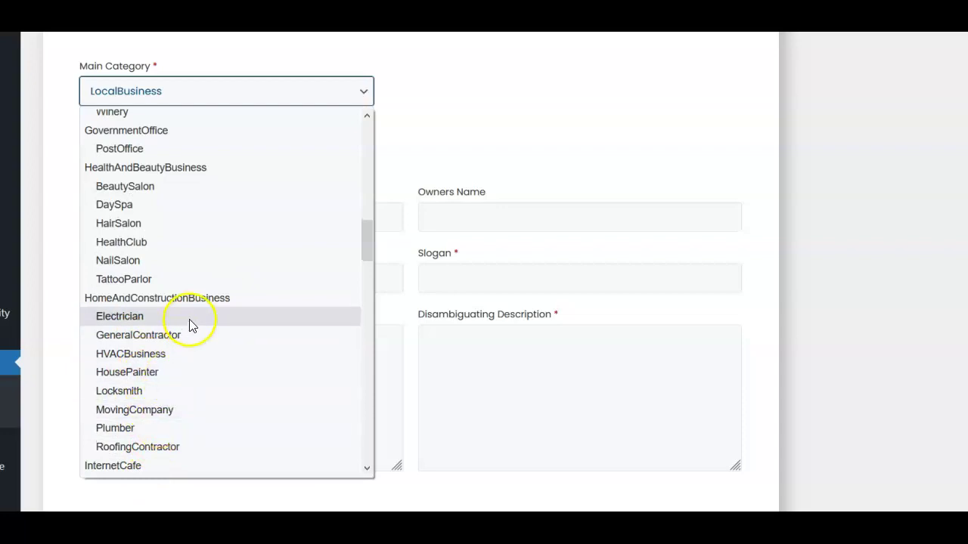
click(177, 298)
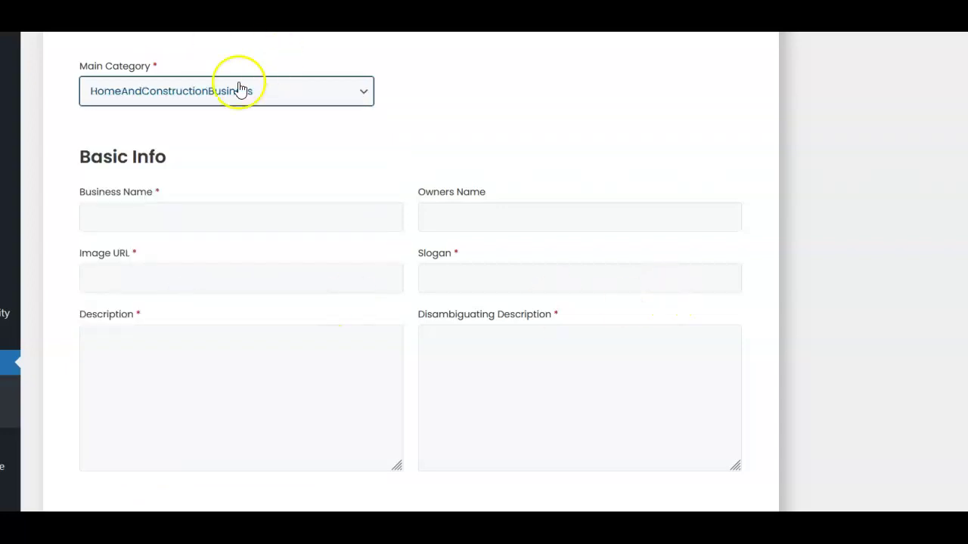
Review the fields in the form's Basic Info and Primary Location sections
scroll(486, 164, down, 1)
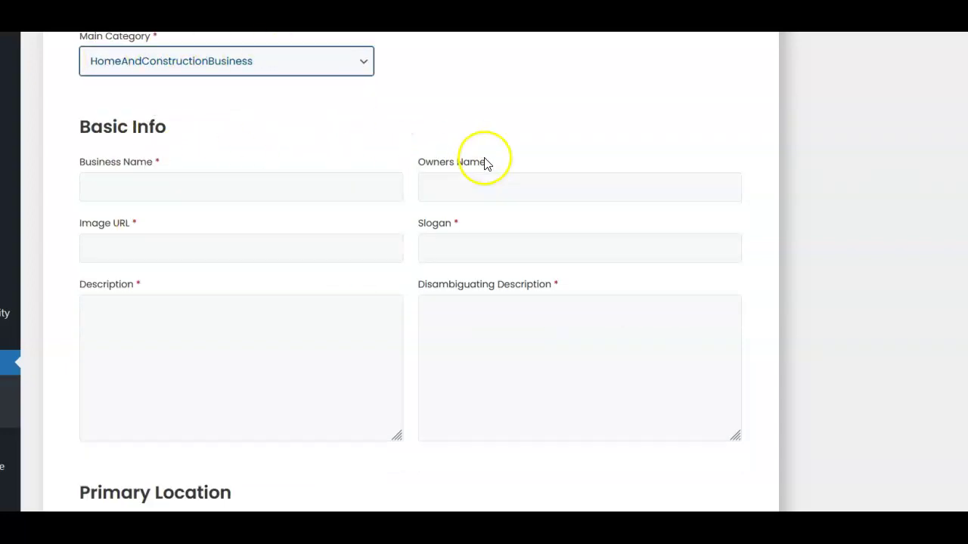
scroll(328, 173, down, 3)
scroll(121, 185, up, 2)
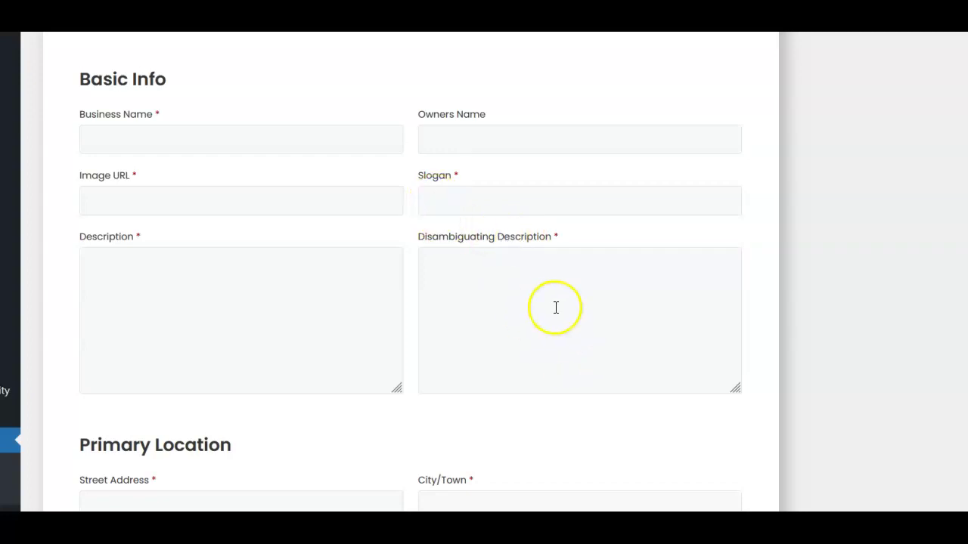
scroll(585, 302, down, 1)
scroll(585, 303, down, 2)
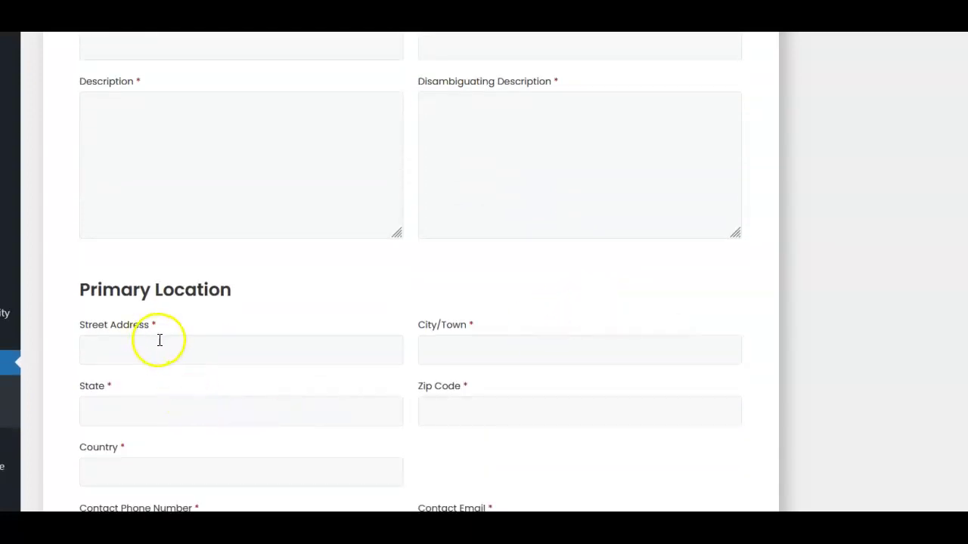
scroll(155, 325, down, 1)
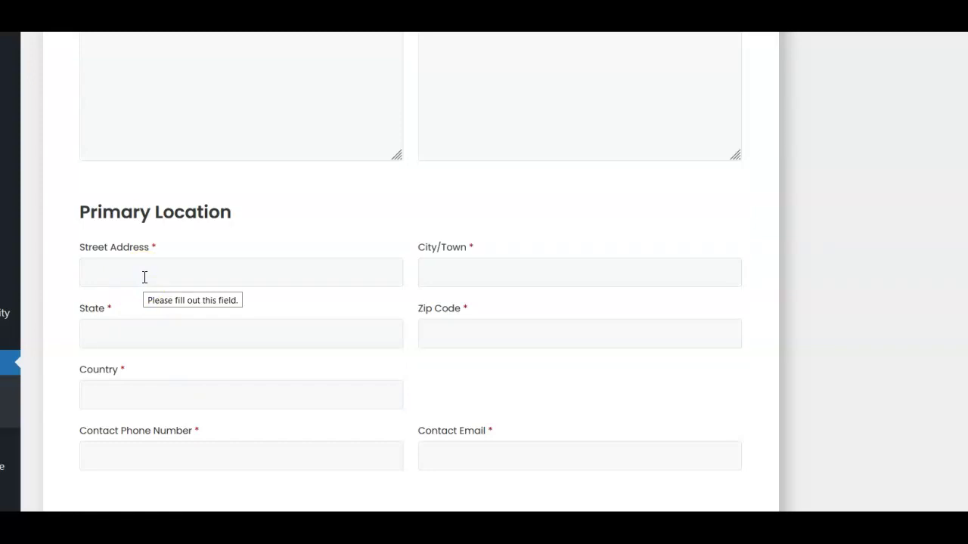
scroll(495, 328, down, 1)
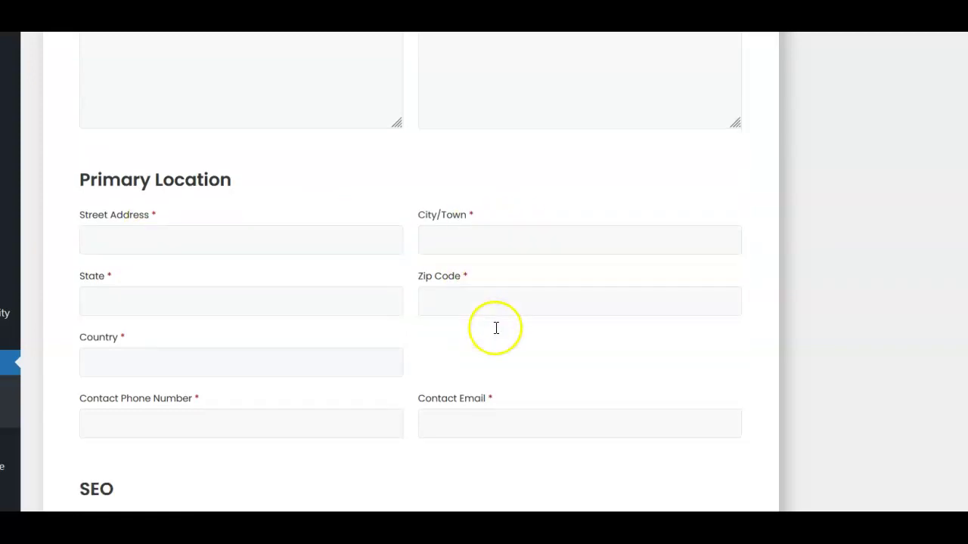
scroll(494, 333, down, 1)
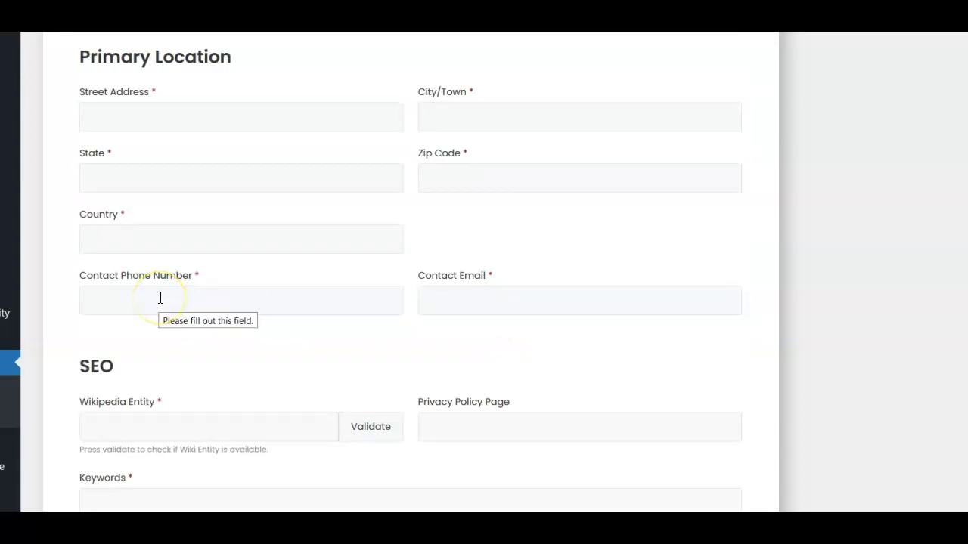
scroll(506, 306, down, 1)
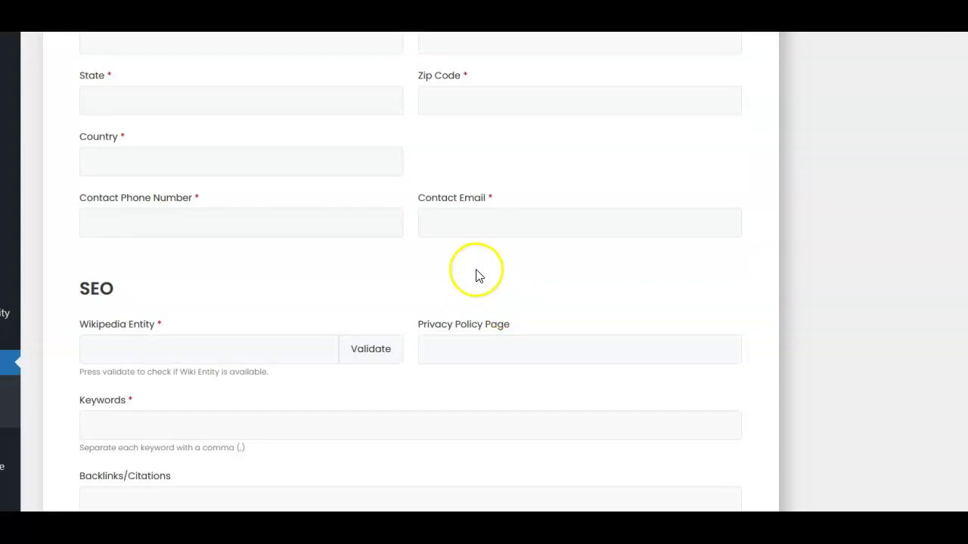
Examine the SEO fields, the FAQ Page URL and the expandable page sections through the end of the form
scroll(533, 259, down, 2)
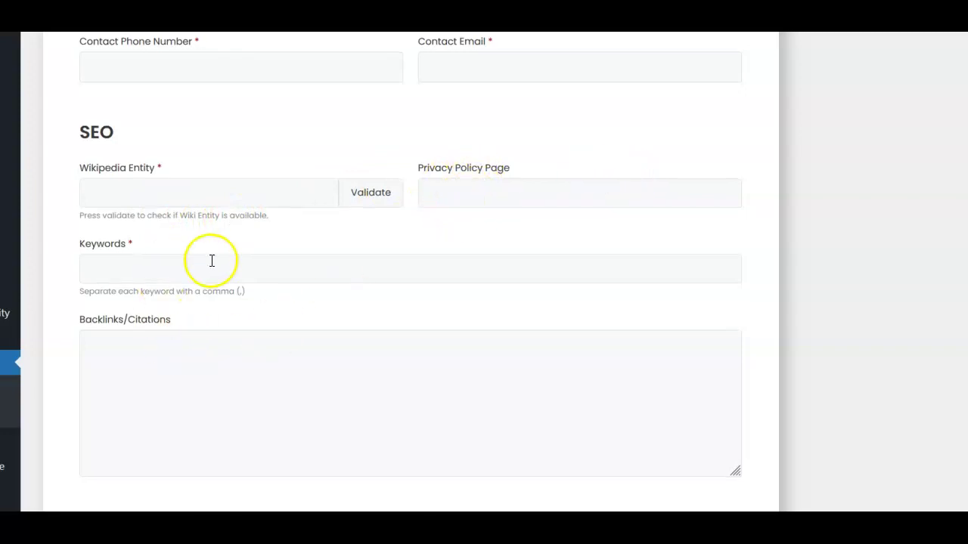
scroll(211, 261, down, 1)
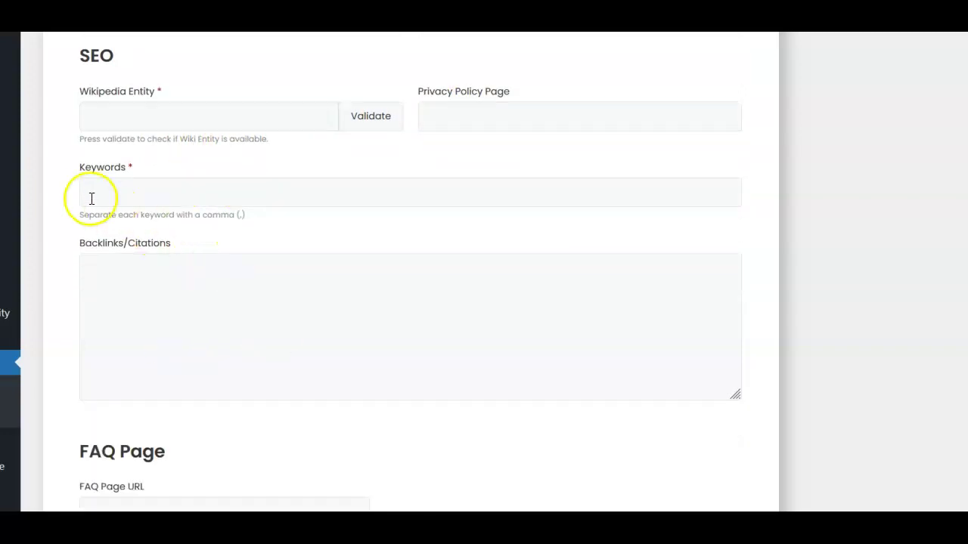
click(156, 197)
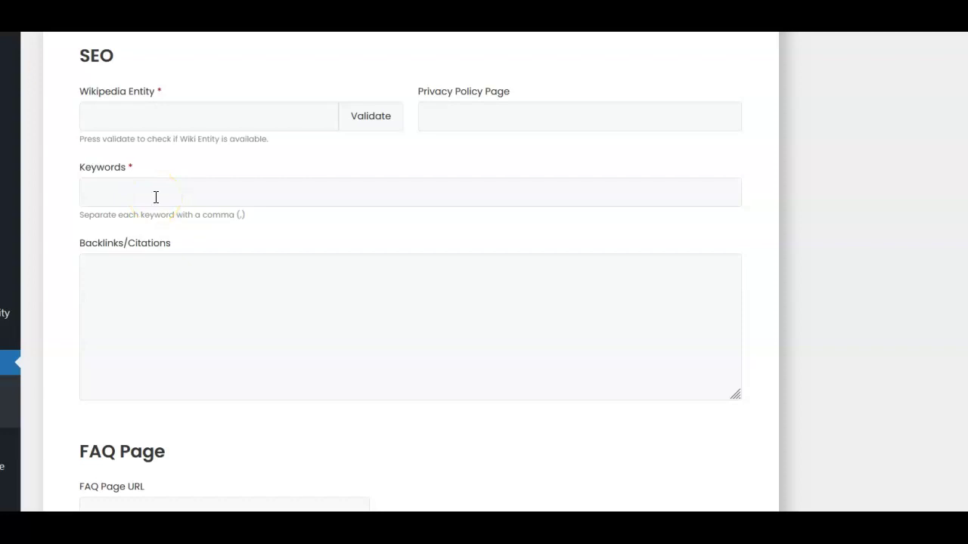
click(343, 302)
scroll(344, 302, down, 1)
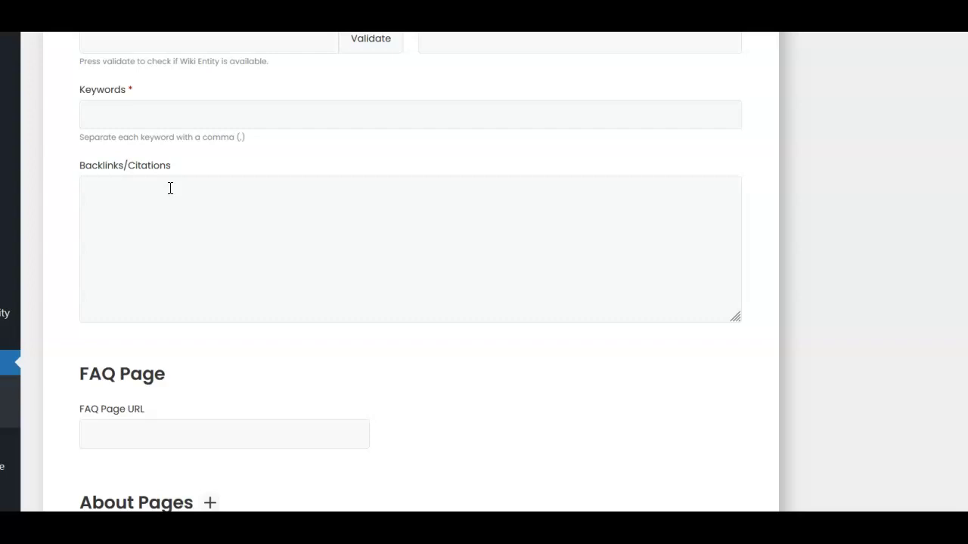
scroll(166, 250, down, 3)
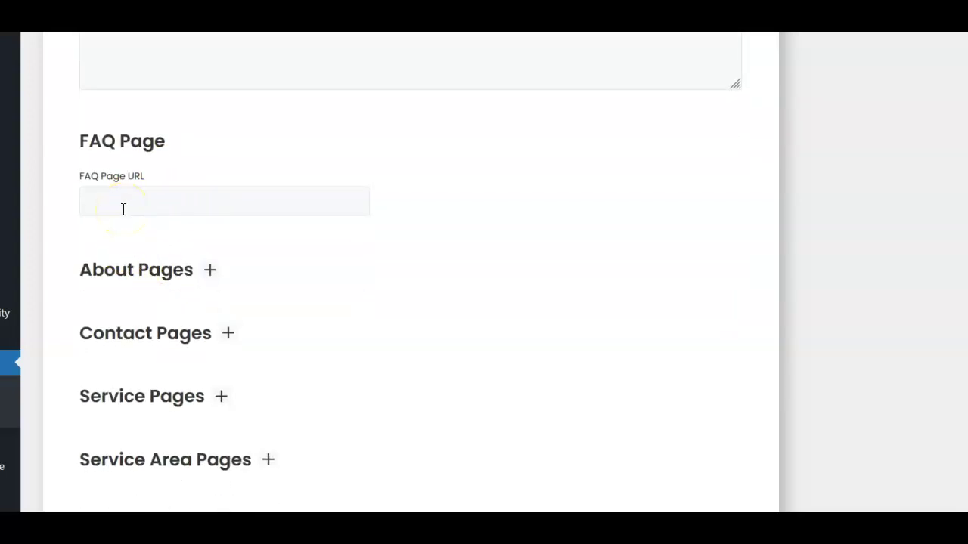
scroll(348, 255, down, 2)
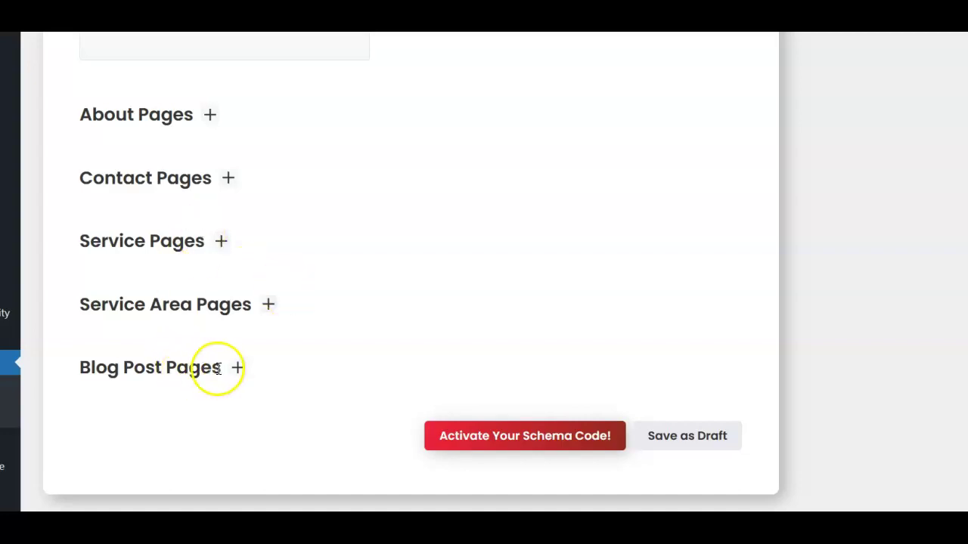
Enter "Queensland Interior Linings" as the business name in the Basic Info section
scroll(277, 352, up, 5)
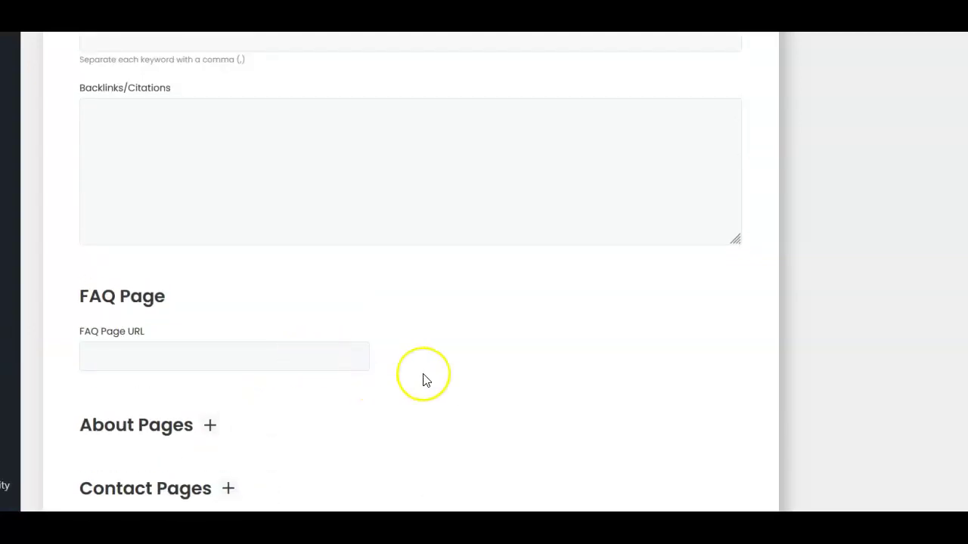
scroll(423, 380, up, 5)
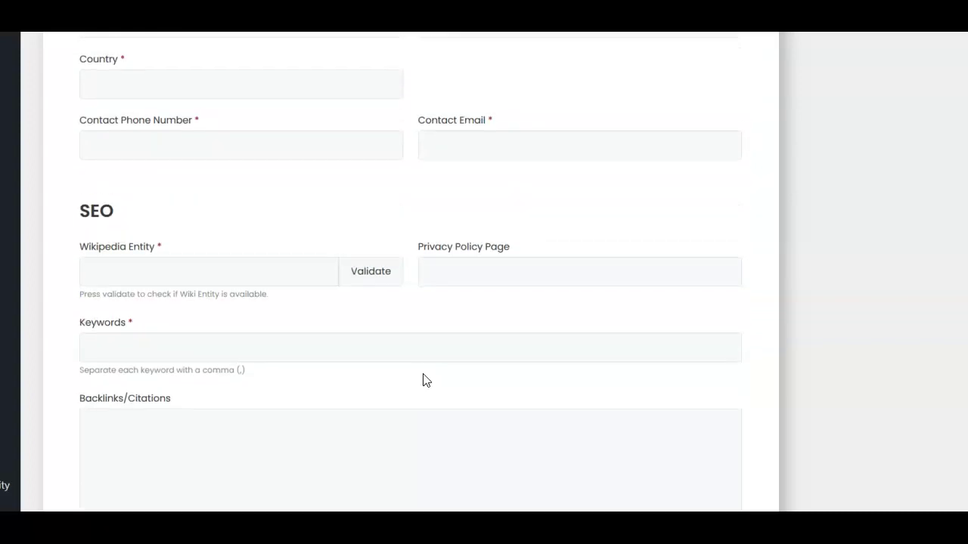
scroll(423, 379, up, 3)
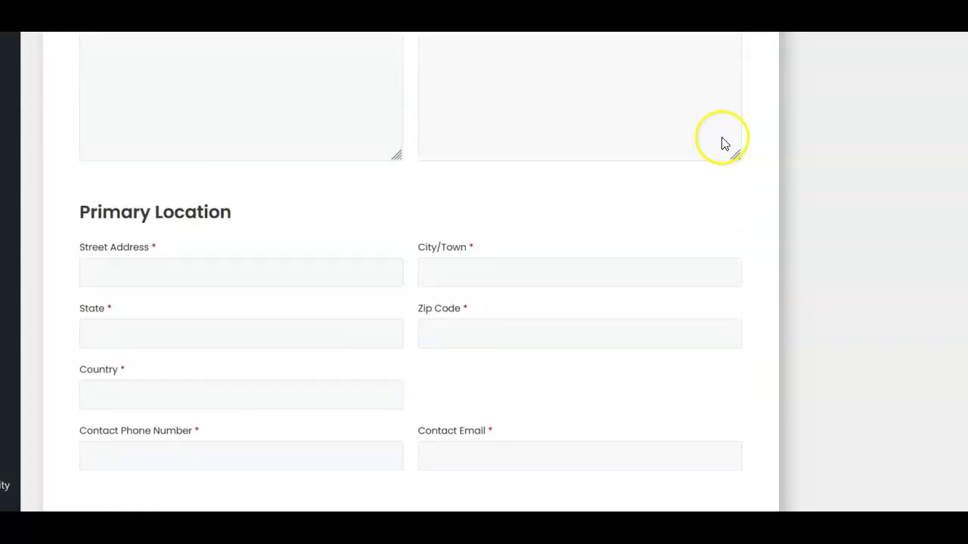
scroll(503, 201, up, 5)
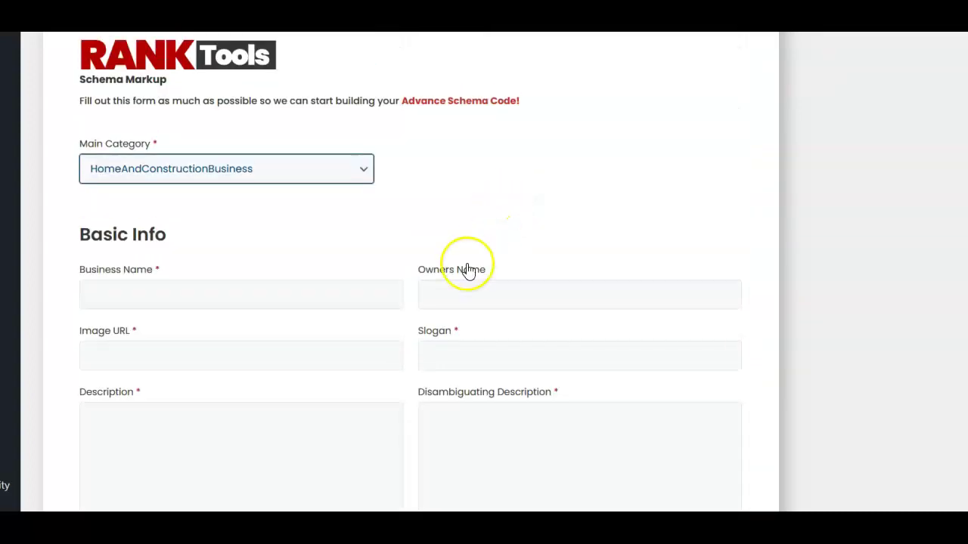
scroll(467, 270, down, 1)
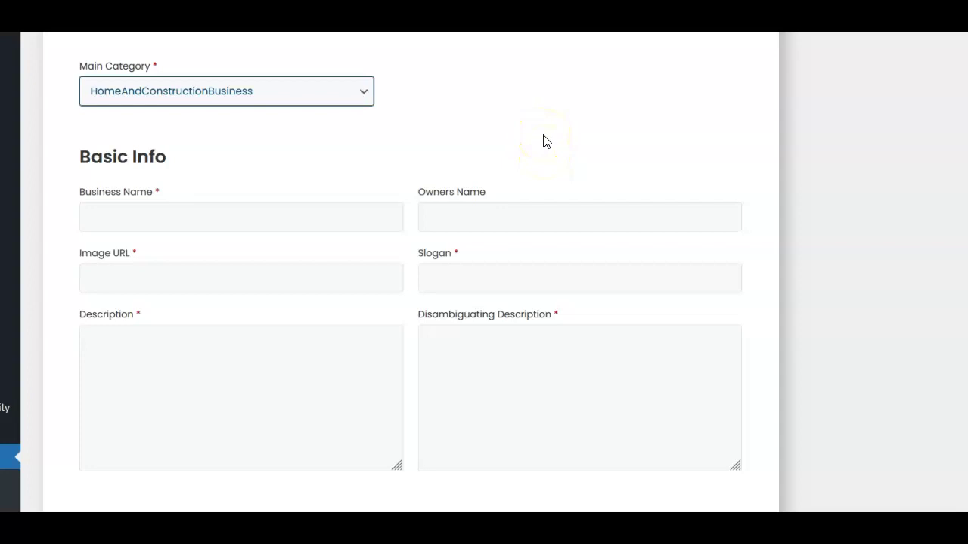
click(114, 210)
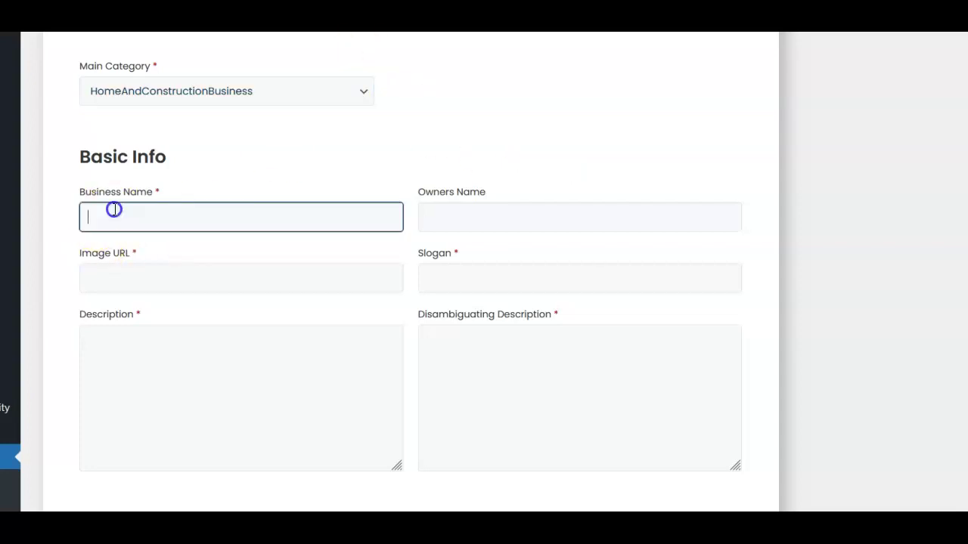
text(Queens)
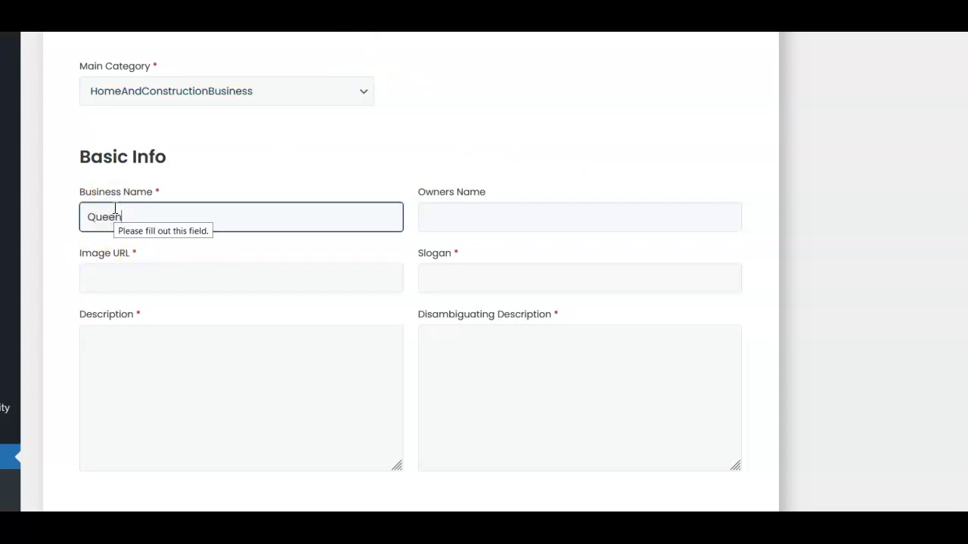
text(land Interior Linings)
Copy the link of the hero banner image on the business website's home page and paste it as the Image URL
click(113, 278)
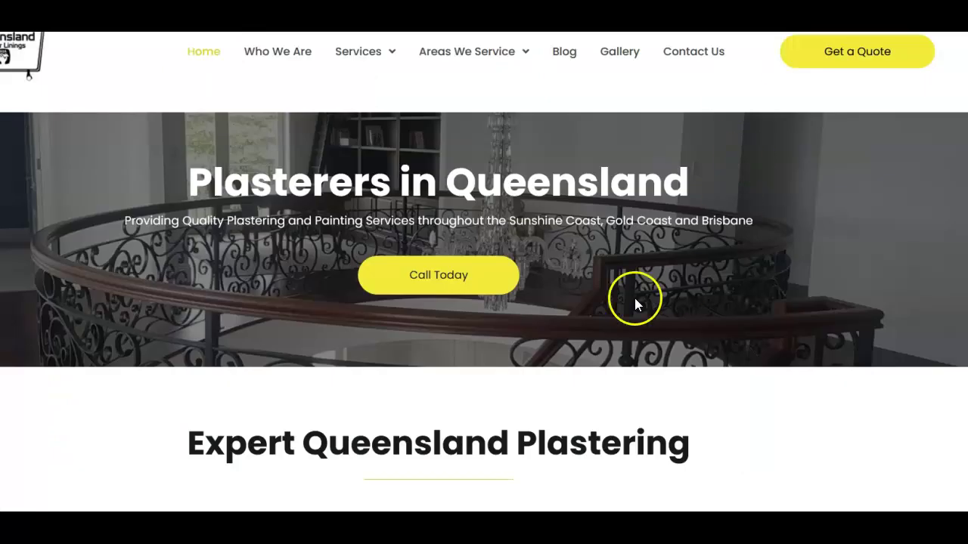
scroll(626, 290, down, 8)
scroll(626, 290, up, 8)
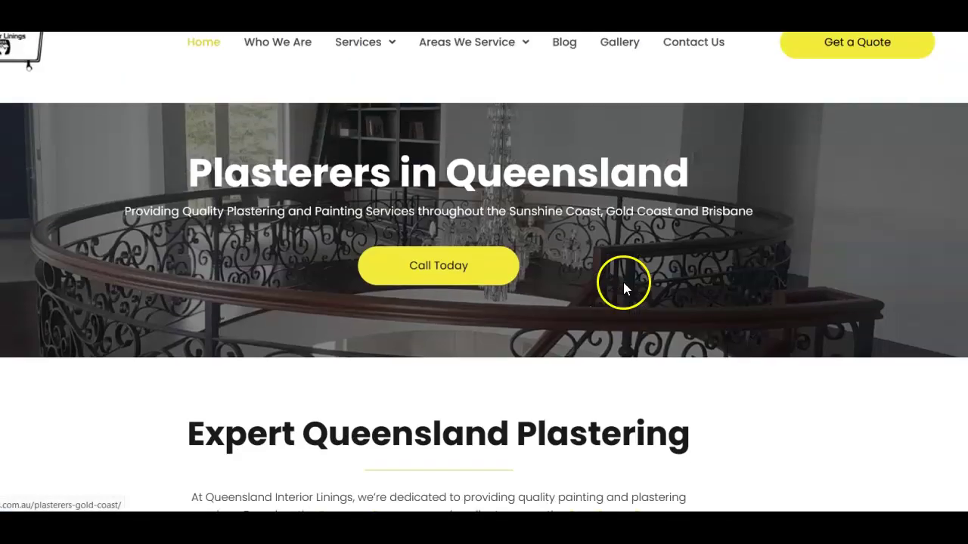
right_click(361, 150)
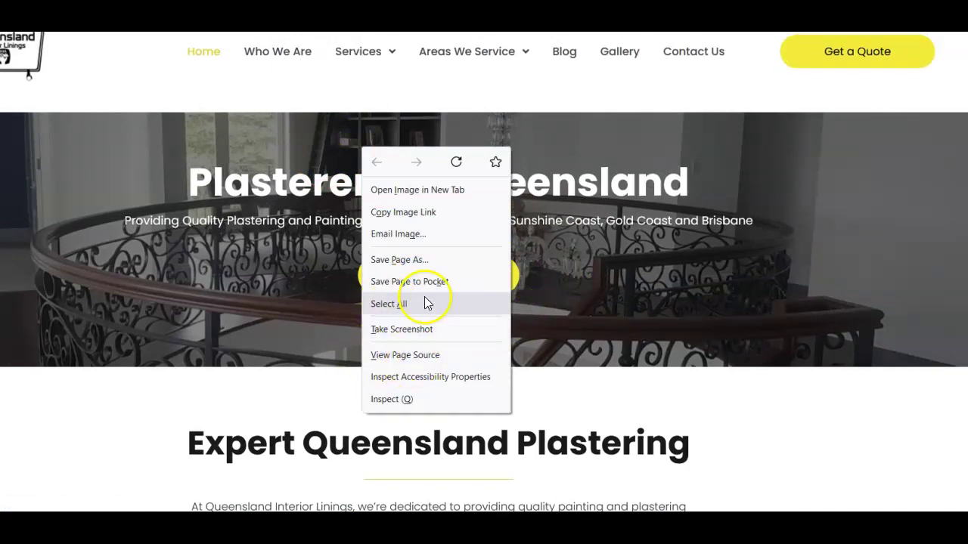
click(400, 211)
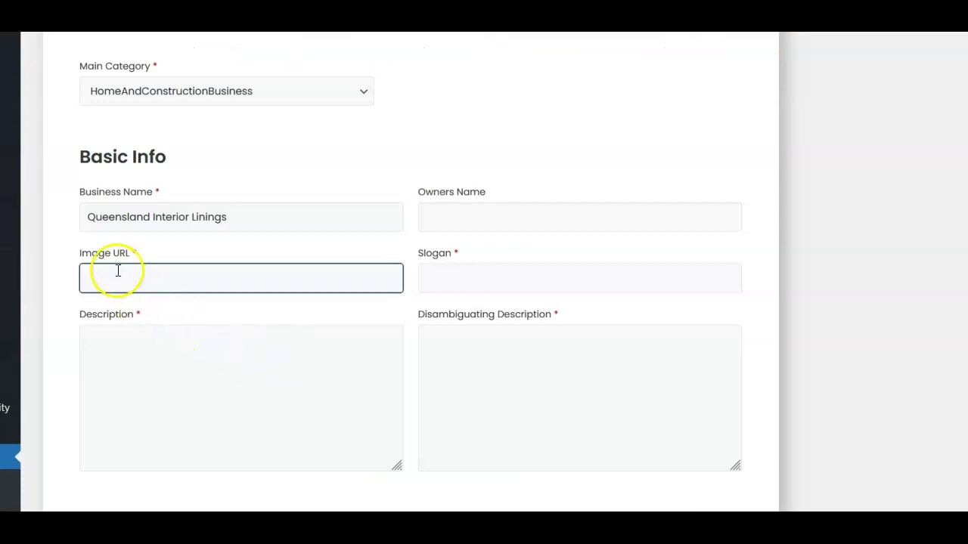
click(117, 273)
right_click(119, 272)
click(155, 116)
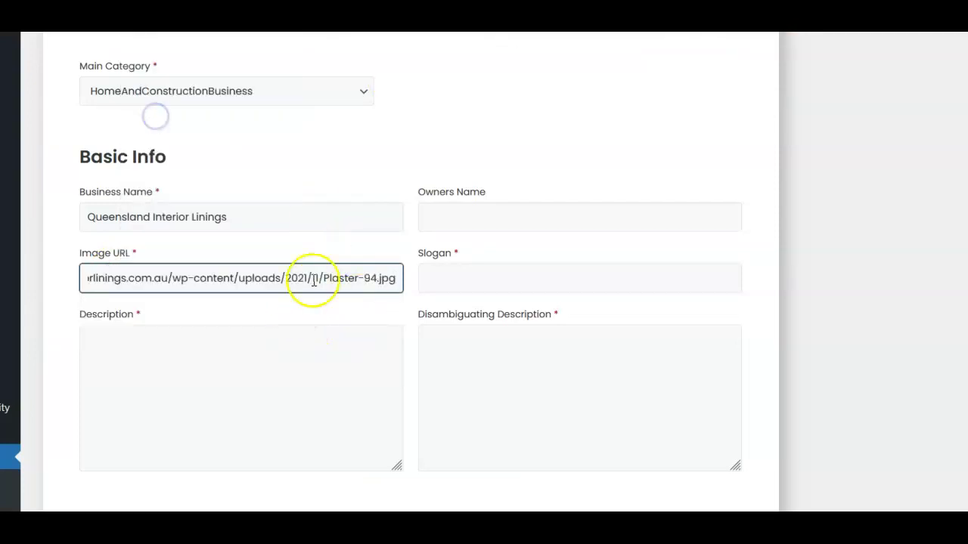
Copy the tagline beneath the "Plasterers in Queensland" heading on the business website's home page and paste it as the Slogan
click(454, 274)
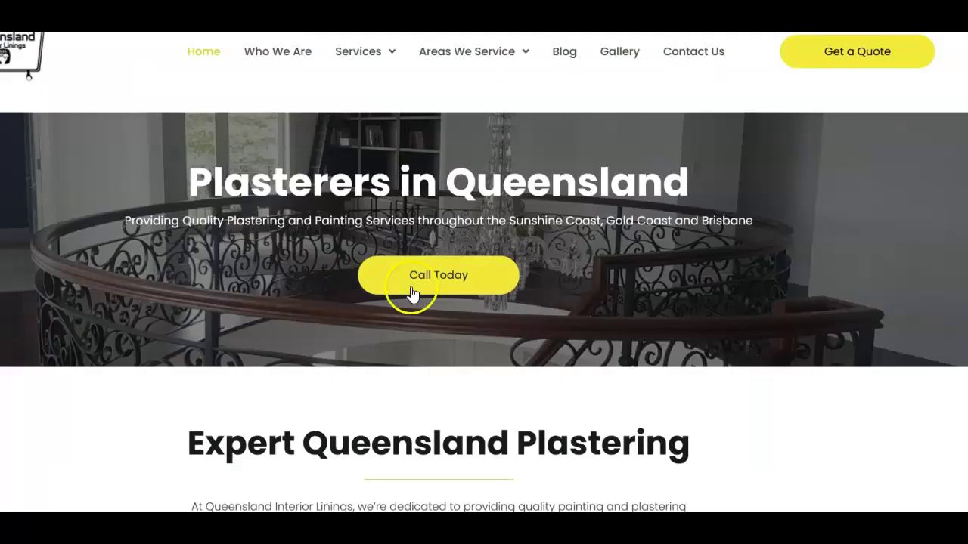
click(125, 221)
drag(125, 222, 790, 221)
right_click(739, 225)
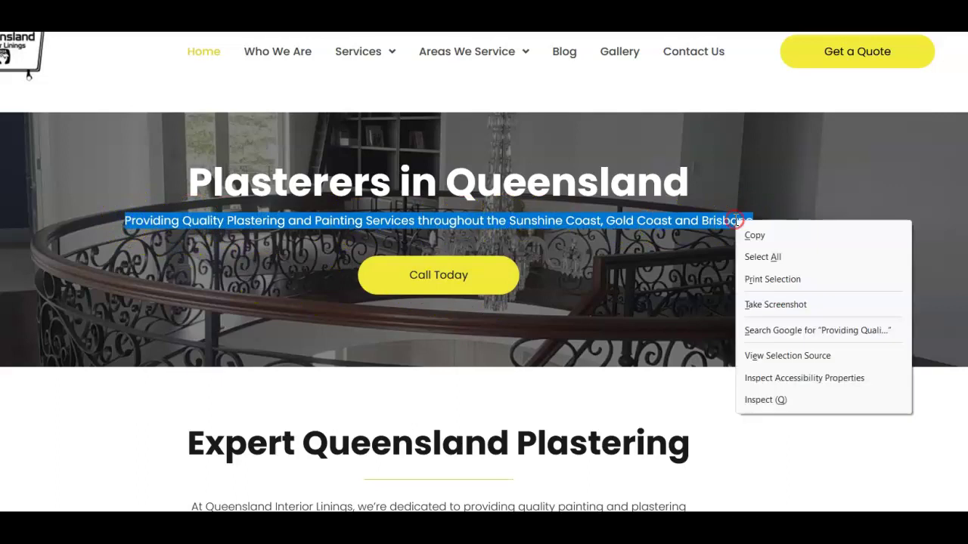
click(744, 235)
key(alt+Tab)
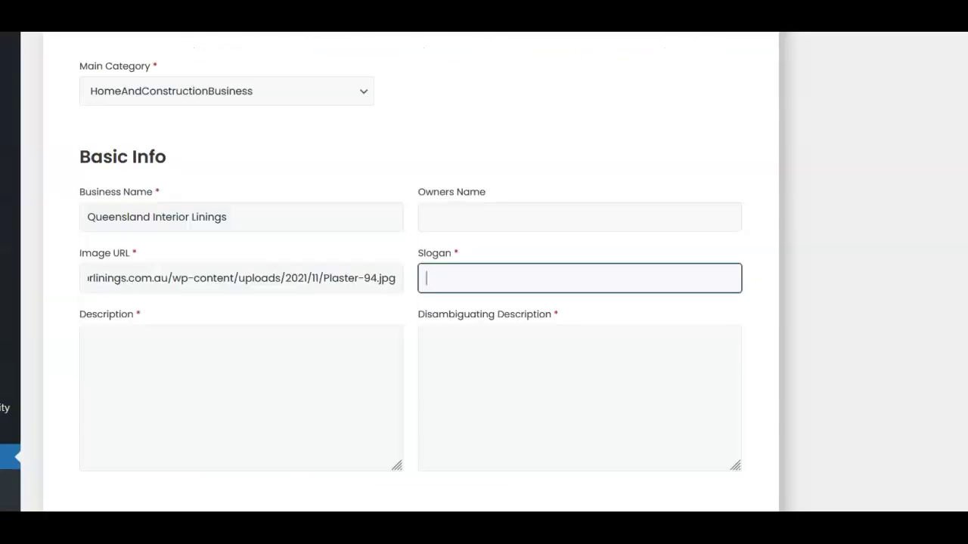
click(445, 278)
right_click(445, 278)
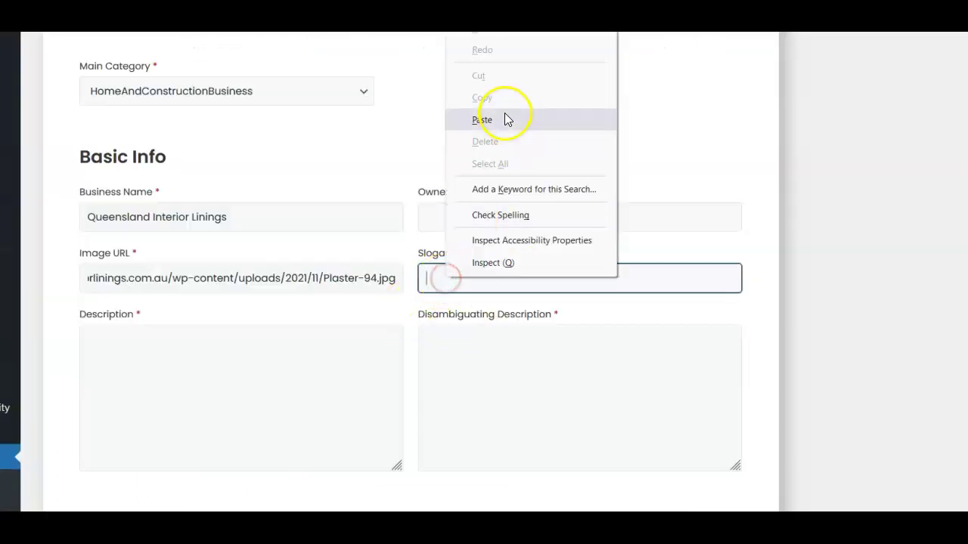
click(505, 119)
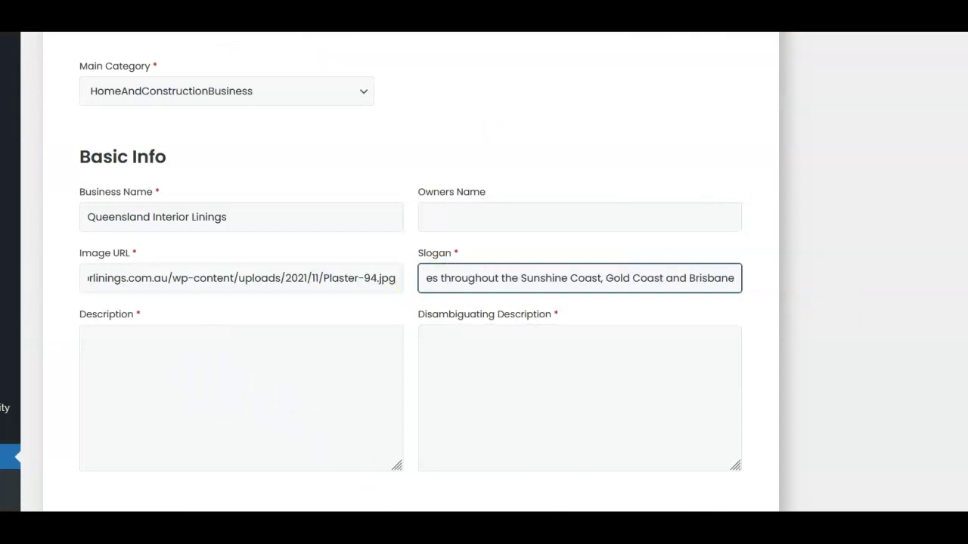
Copy the "Expert Queensland Plastering" heading and its paragraphs through the free quote line from the website and paste them as the Description
key(alt+Tab)
scroll(266, 306, down, 4)
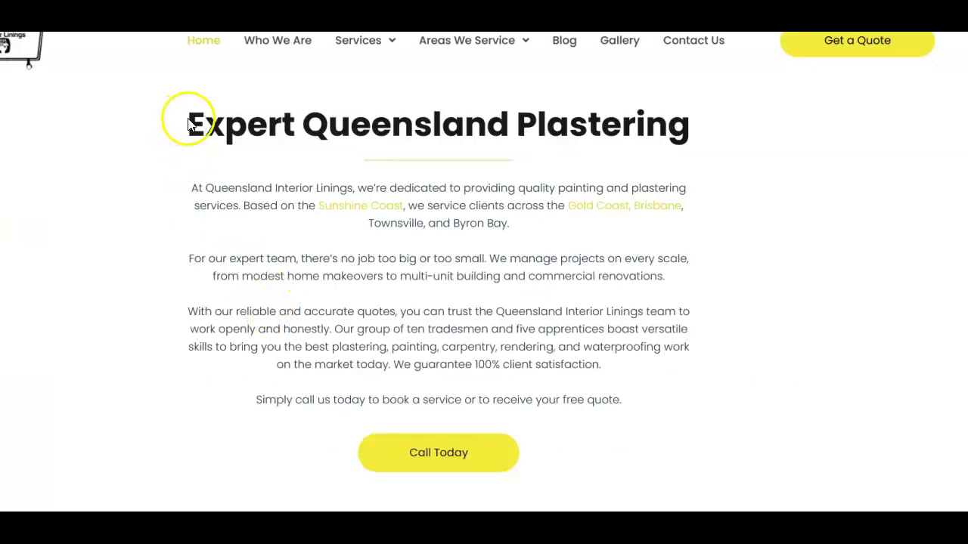
drag(189, 124, 642, 399)
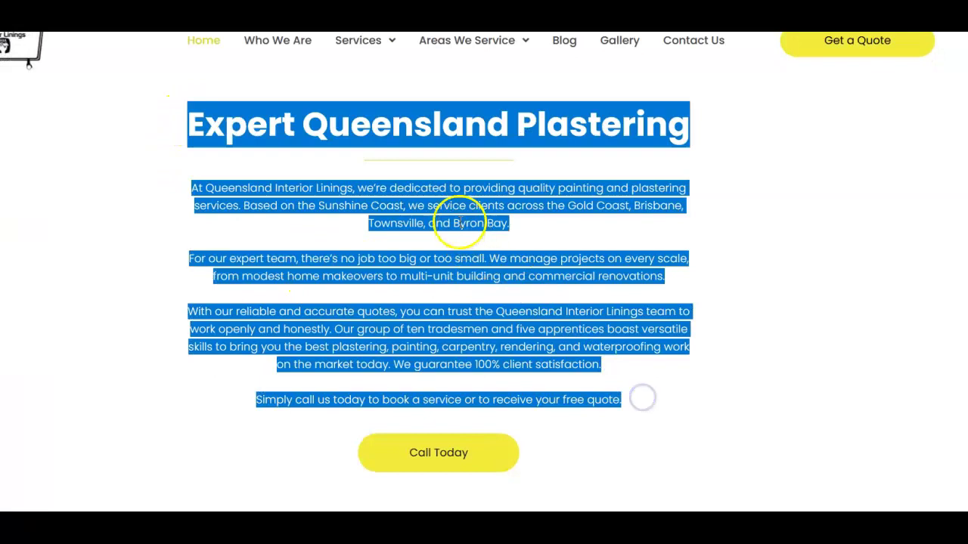
right_click(461, 223)
click(477, 221)
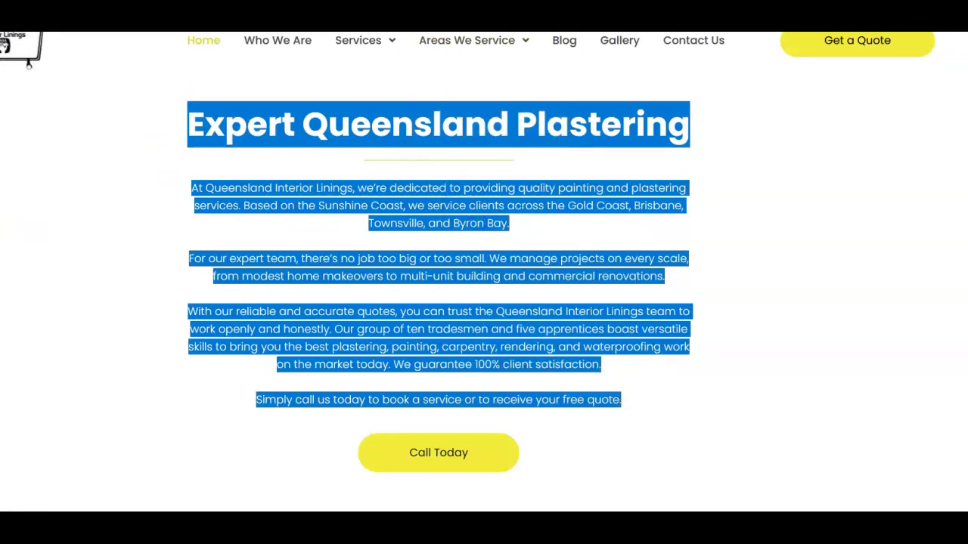
key(alt+Tab)
click(97, 352)
right_click(97, 352)
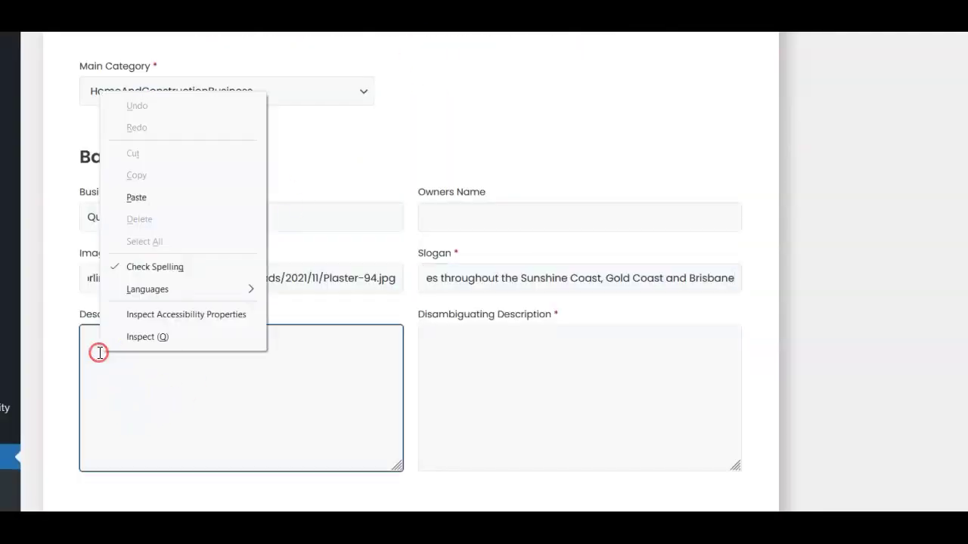
click(135, 198)
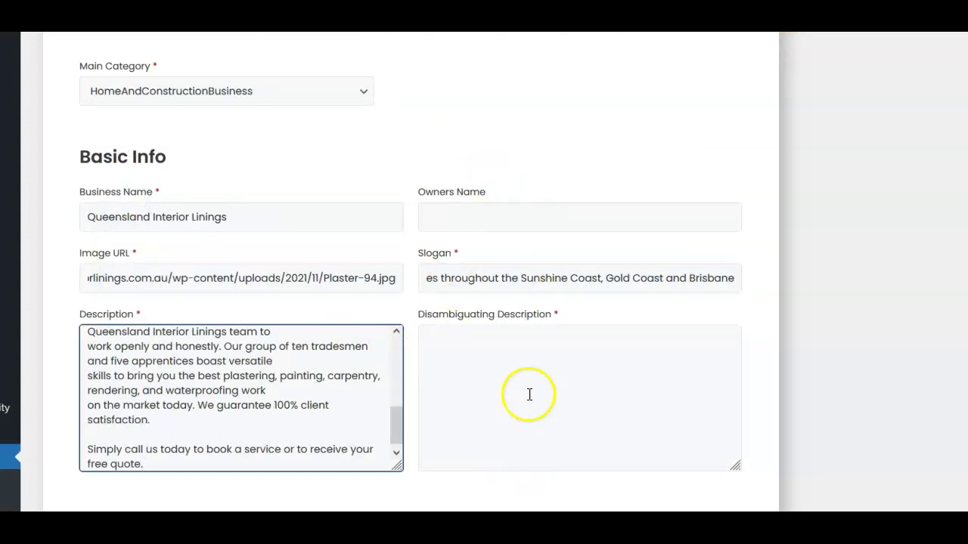
Copy only the "Expert Queensland Plastering" heading from the website and paste it as the Disambiguating Description
key(alt+Tab)
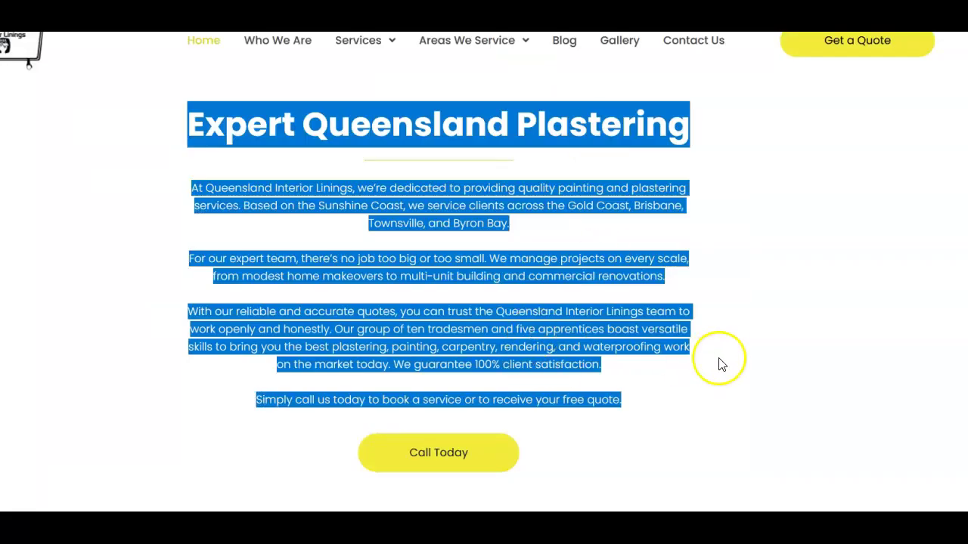
scroll(720, 365, up, 2)
click(720, 360)
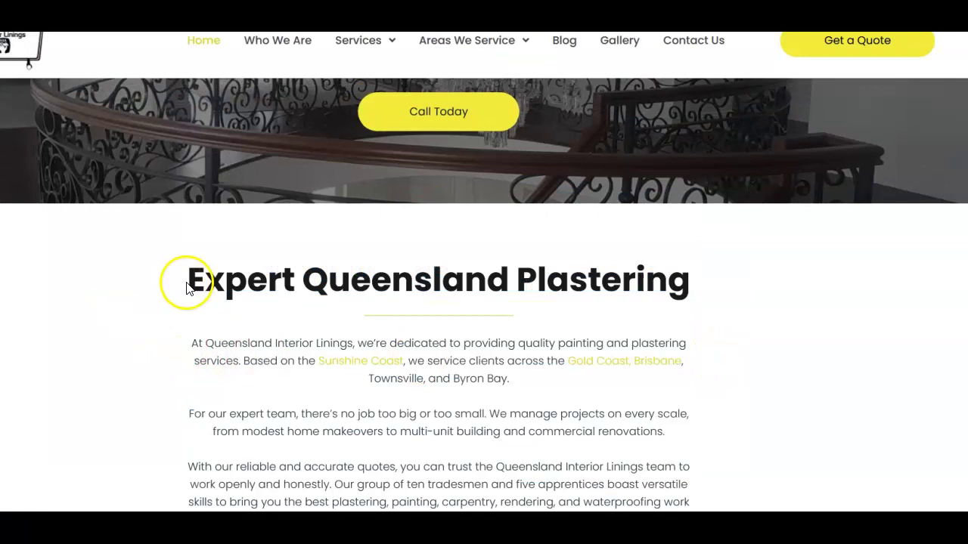
drag(187, 288, 696, 292)
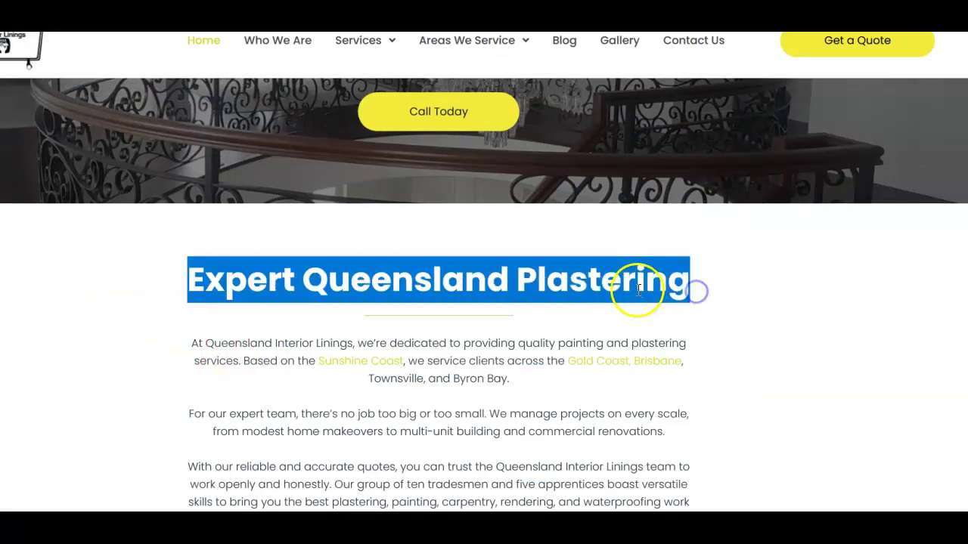
right_click(639, 290)
click(653, 308)
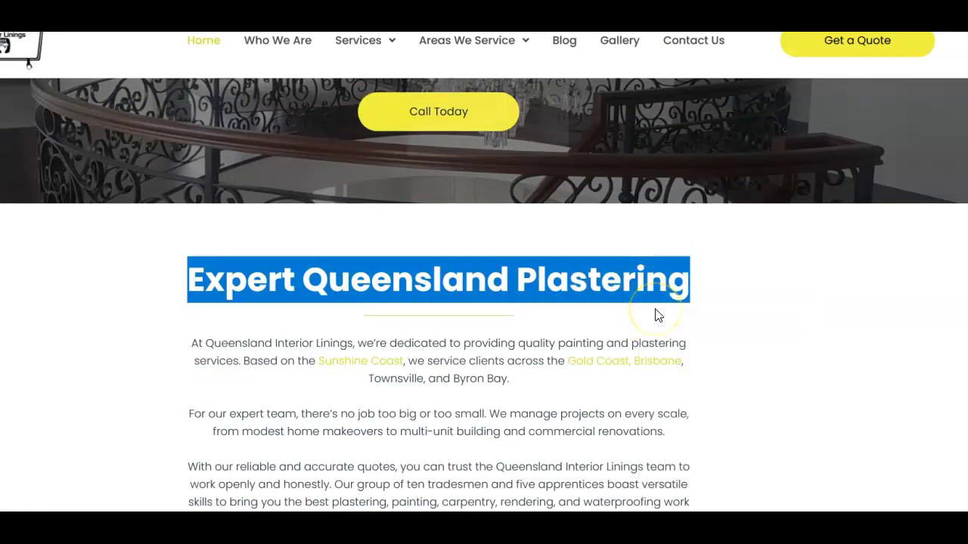
key(ctrl+Tab)
click(451, 353)
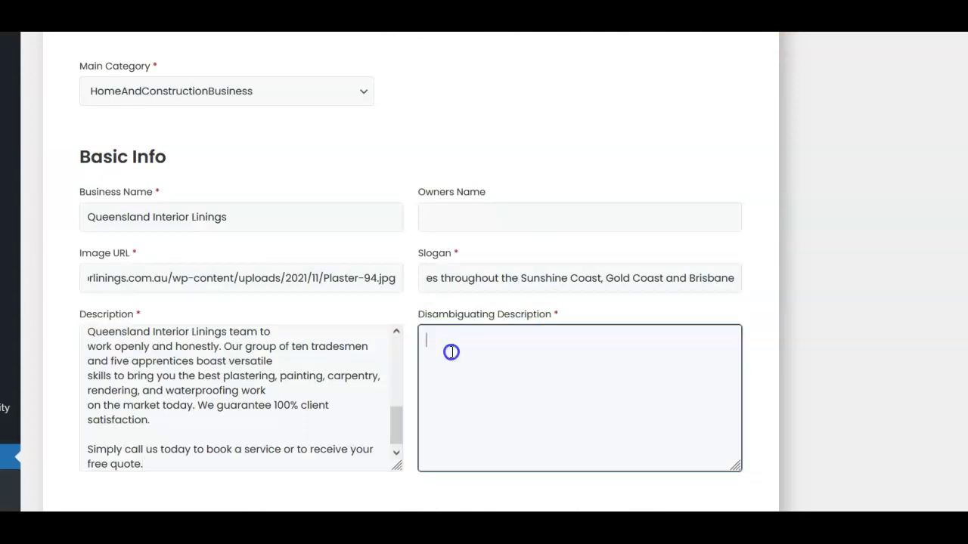
right_click(451, 352)
click(487, 197)
Copy the full business address from the website footer's contact details and paste it as the Primary Location's Street Address
scroll(605, 347, down, 1)
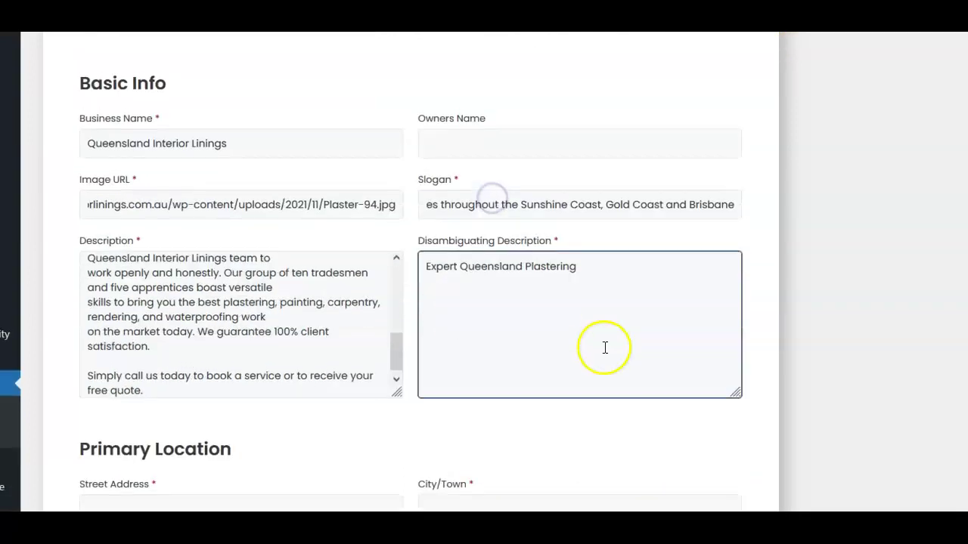
scroll(605, 348, down, 3)
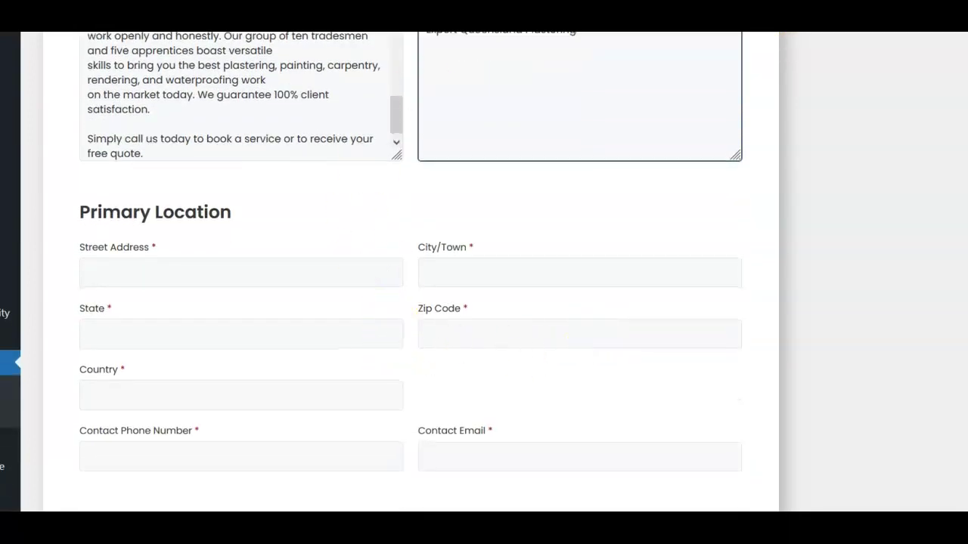
key(ctrl+Tab)
scroll(383, 407, down, 10)
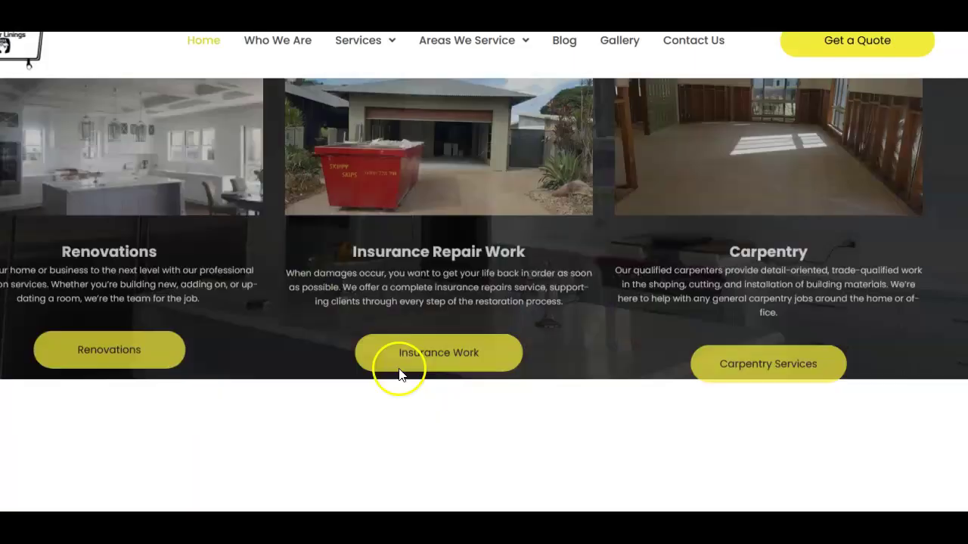
scroll(399, 369, down, 15)
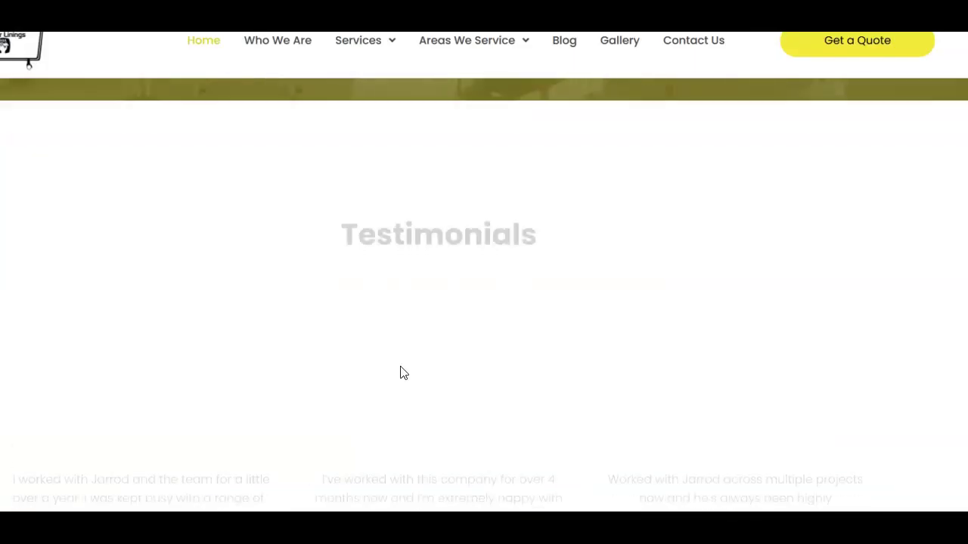
scroll(403, 373, down, 10)
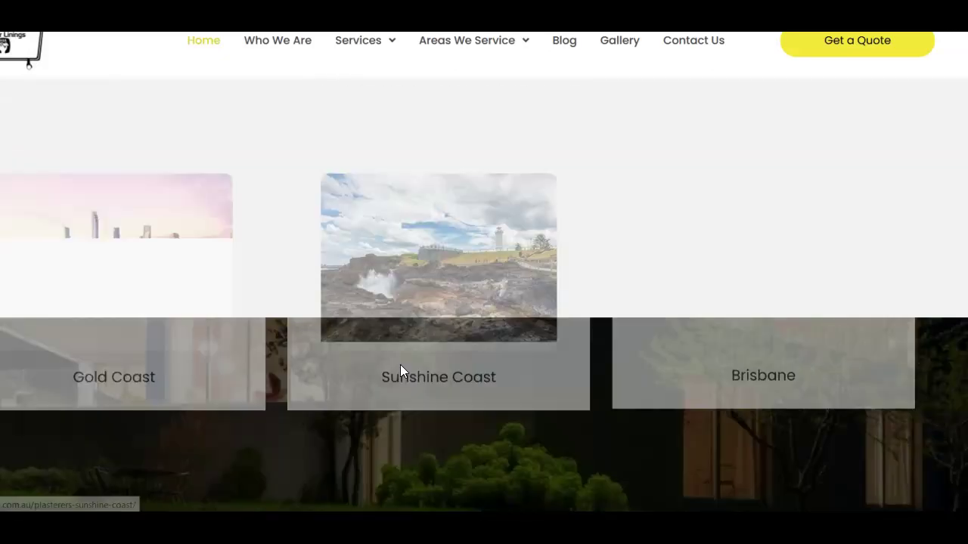
scroll(400, 365, down, 10)
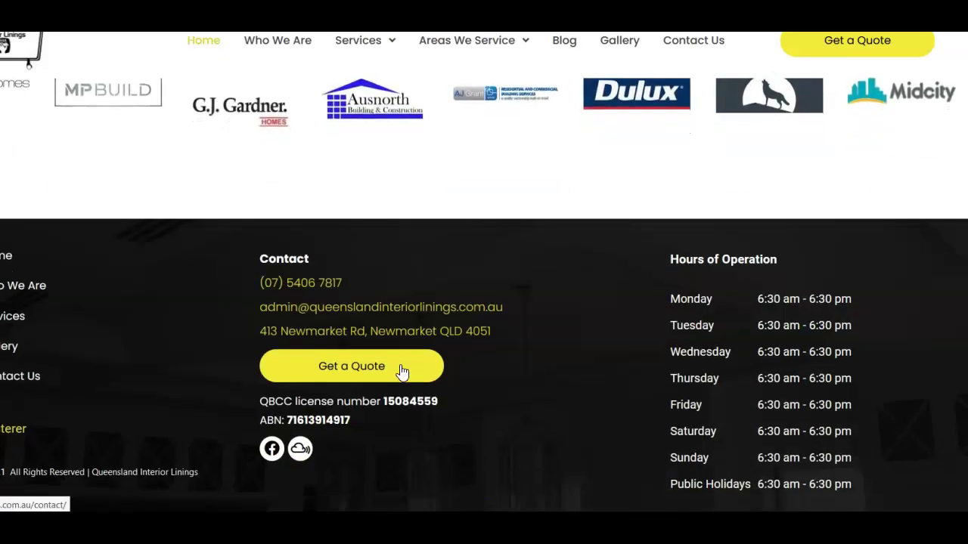
drag(264, 313, 302, 330)
drag(491, 333, 263, 341)
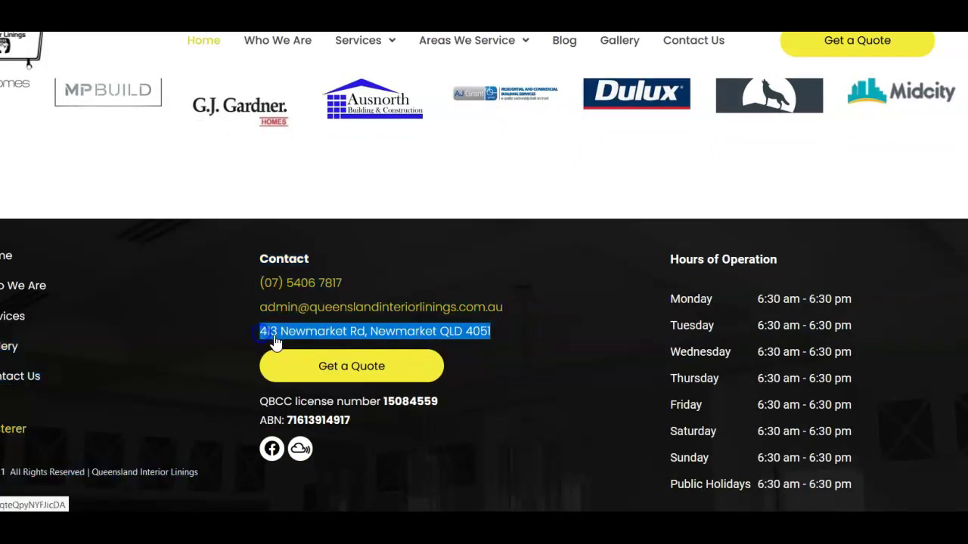
right_click(275, 342)
click(294, 180)
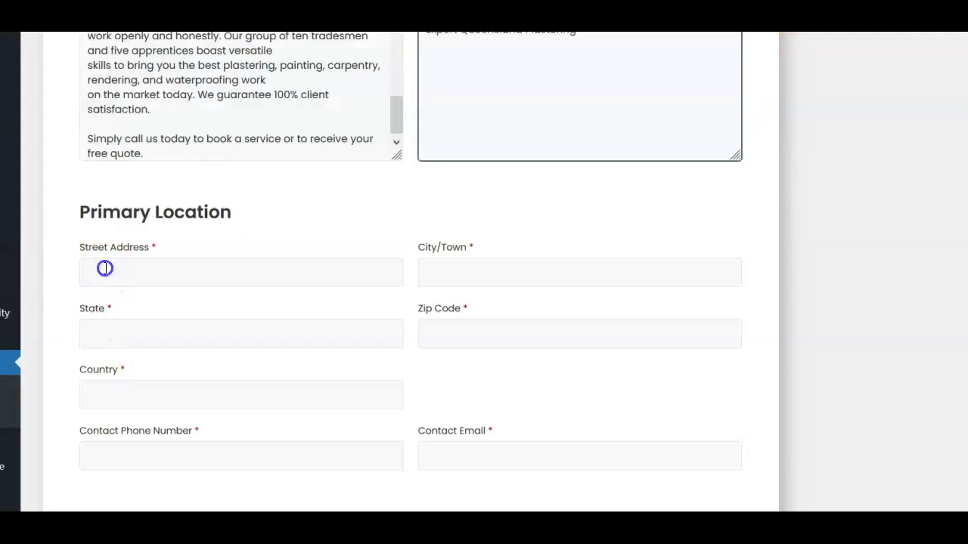
right_click(104, 270)
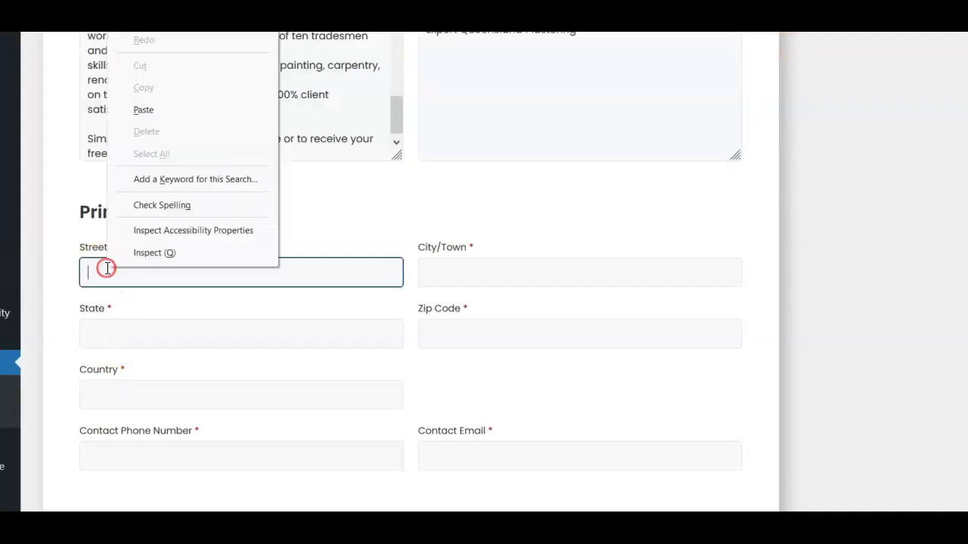
click(148, 110)
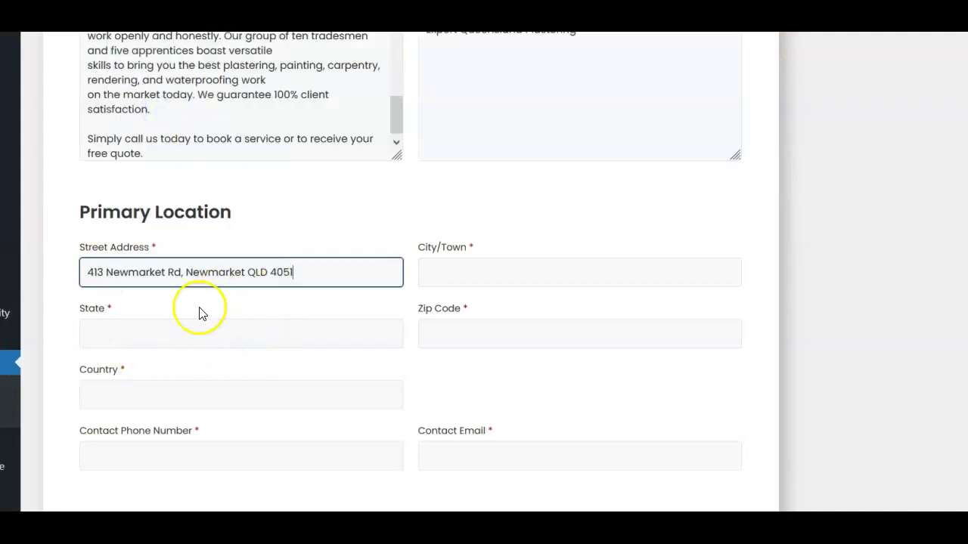
Split the pasted address by entering Queensland as State plus its town and zip code, keeping only the street number and name in Street Address
click(112, 335)
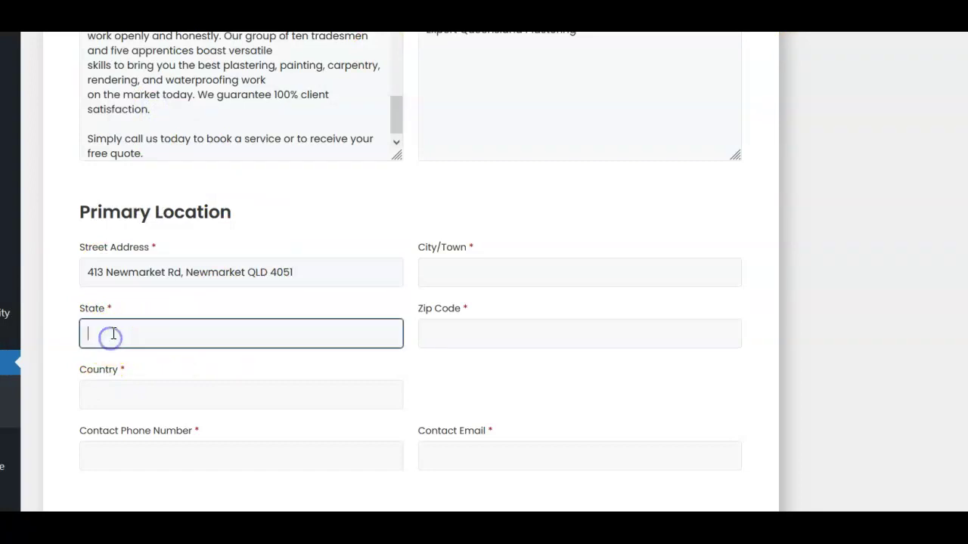
text(Q)
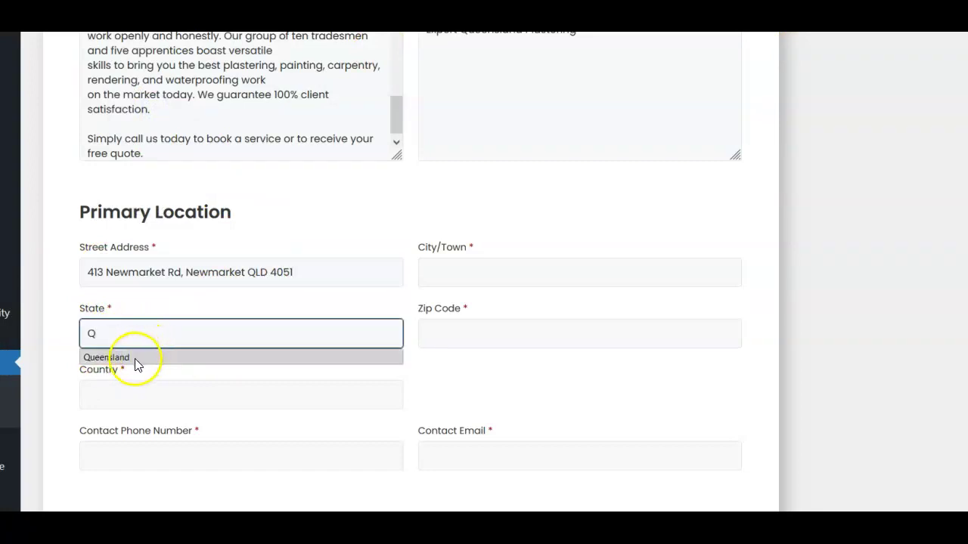
click(134, 358)
click(457, 275)
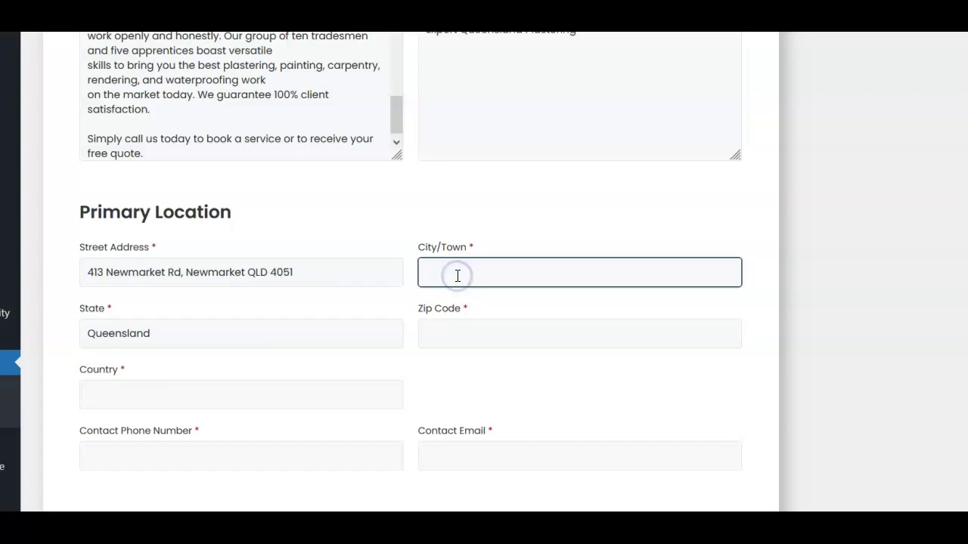
text(NewMarket)
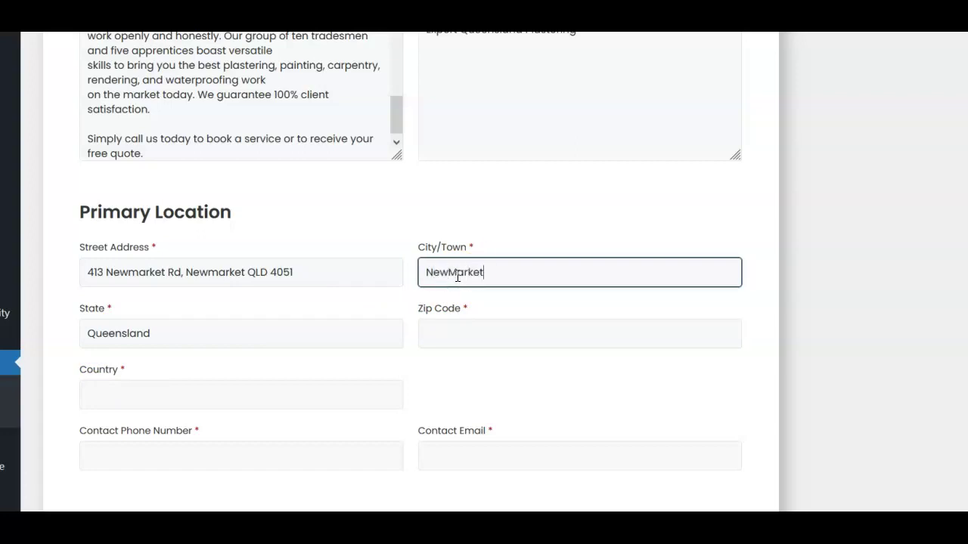
click(459, 278)
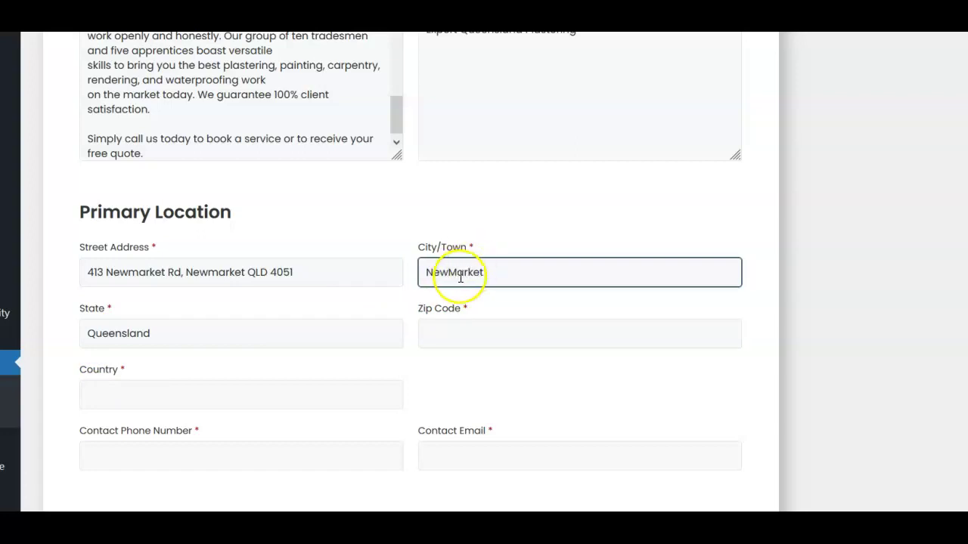
click(445, 334)
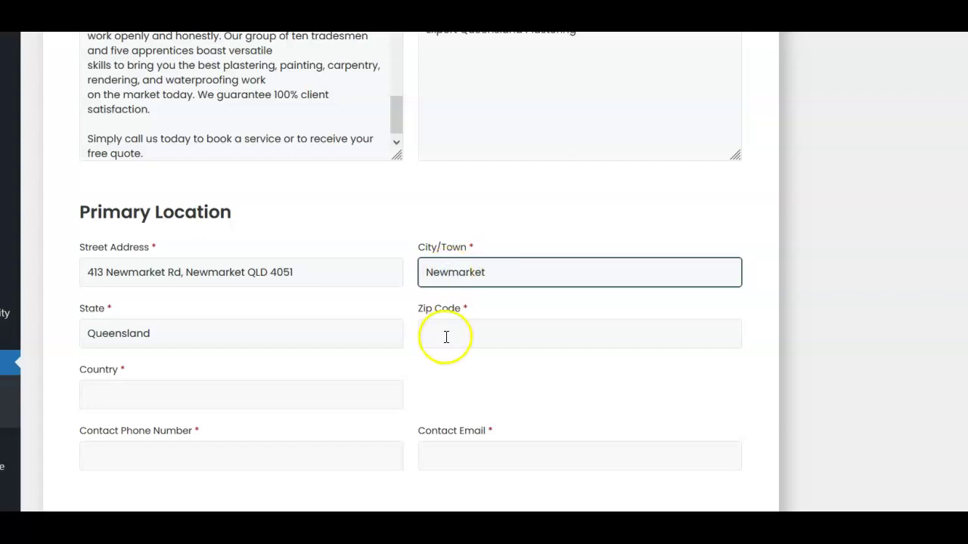
text(40)
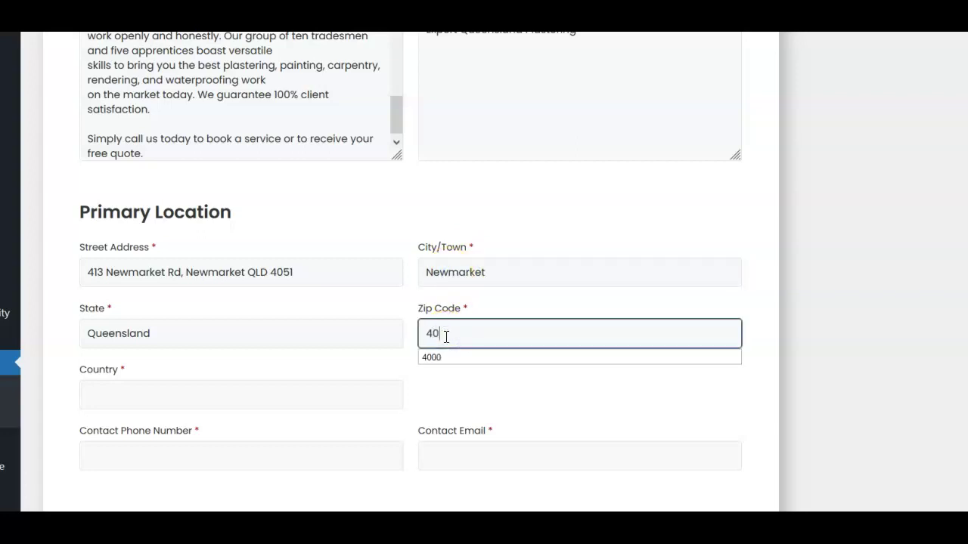
text(51)
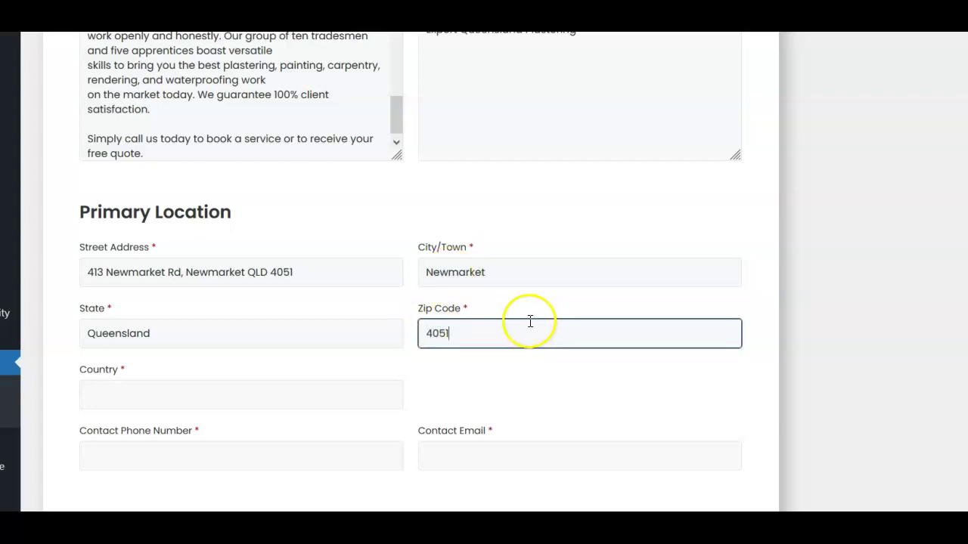
drag(294, 272, 246, 272)
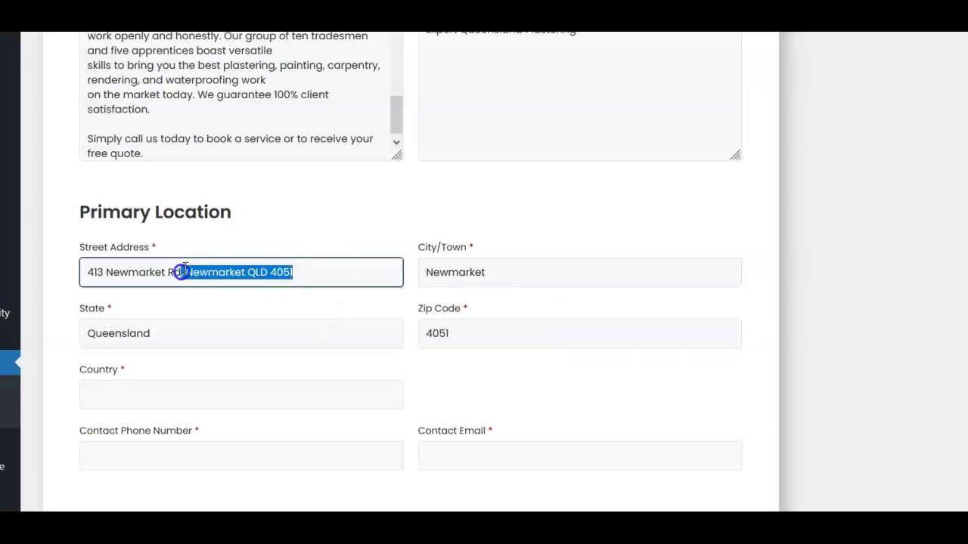
key(BackSpace)
Set the Primary Location's Country to Australia
click(128, 385)
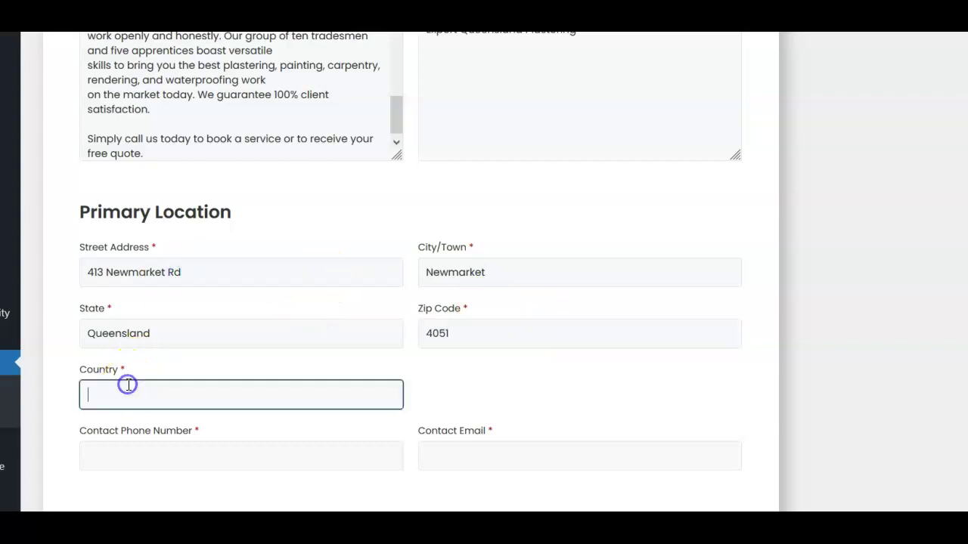
text(Au)
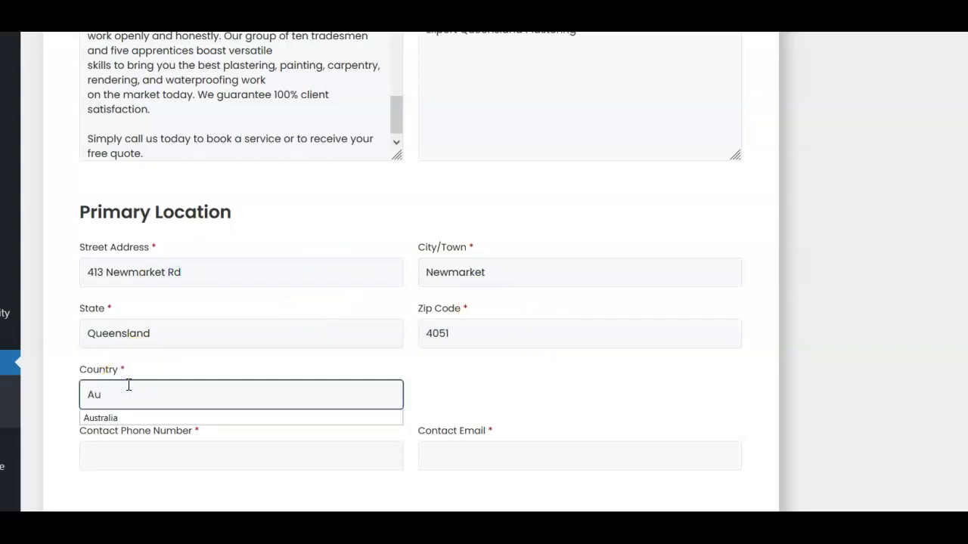
click(103, 417)
Copy the business e-mail address from the website footer's contact details and paste it as the Contact Email
scroll(410, 389, down, 3)
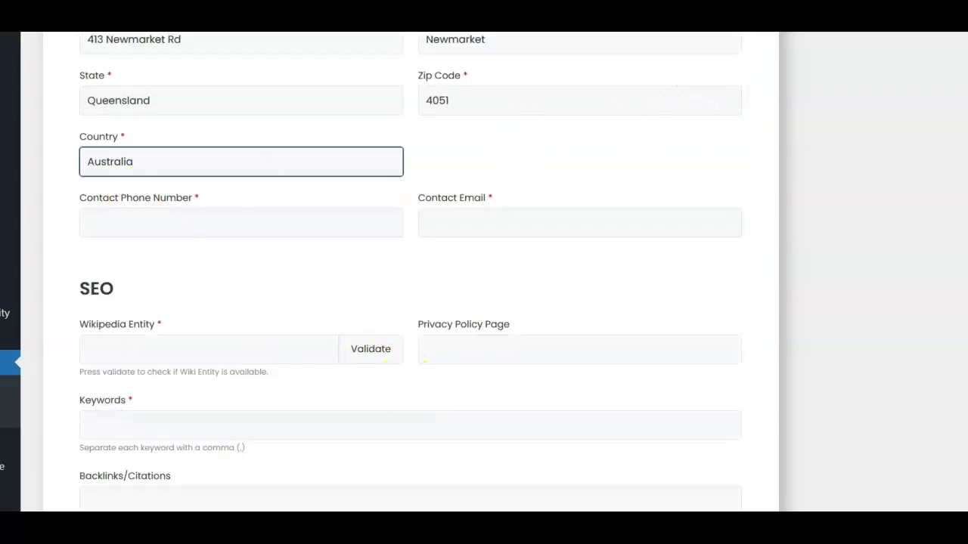
key(alt+Tab)
click(515, 310)
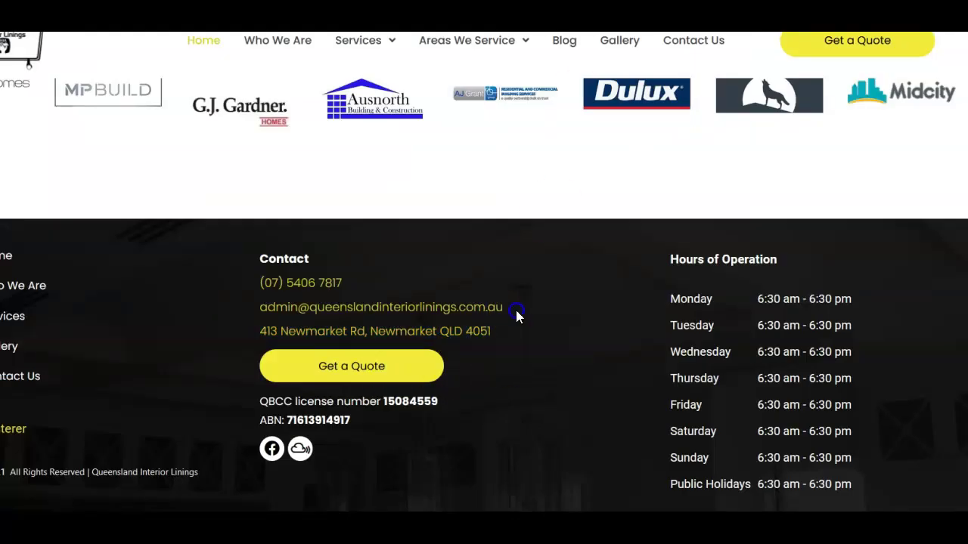
drag(516, 310, 353, 298)
drag(260, 305, 261, 299)
right_click(262, 295)
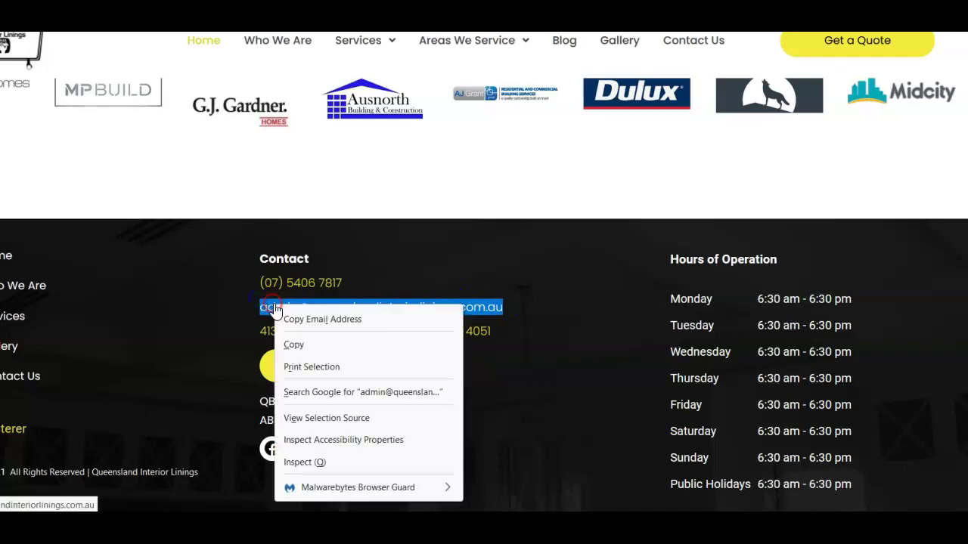
click(296, 316)
key(alt+Tab)
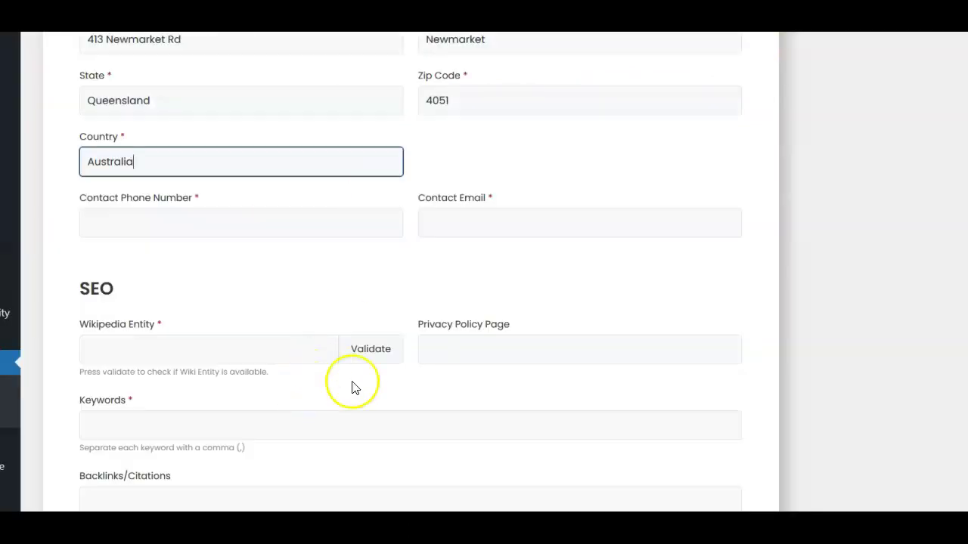
right_click(441, 219)
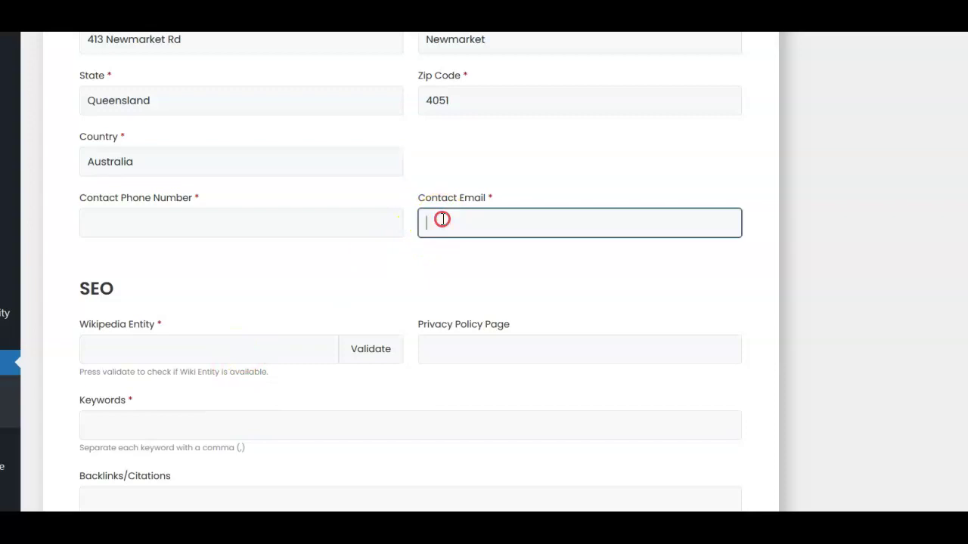
click(479, 328)
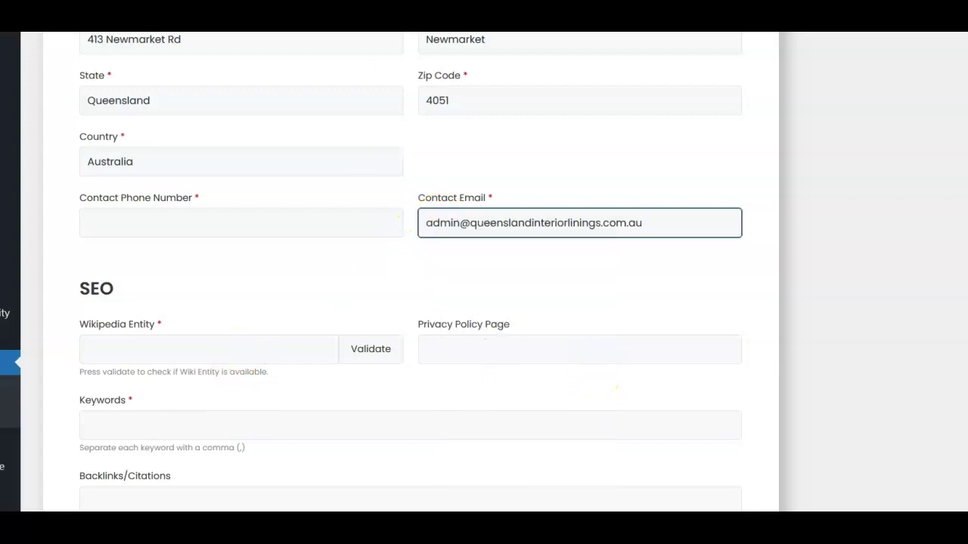
Copy the business phone number from the website footer and paste it as the Contact Phone Number
key(alt+Tab)
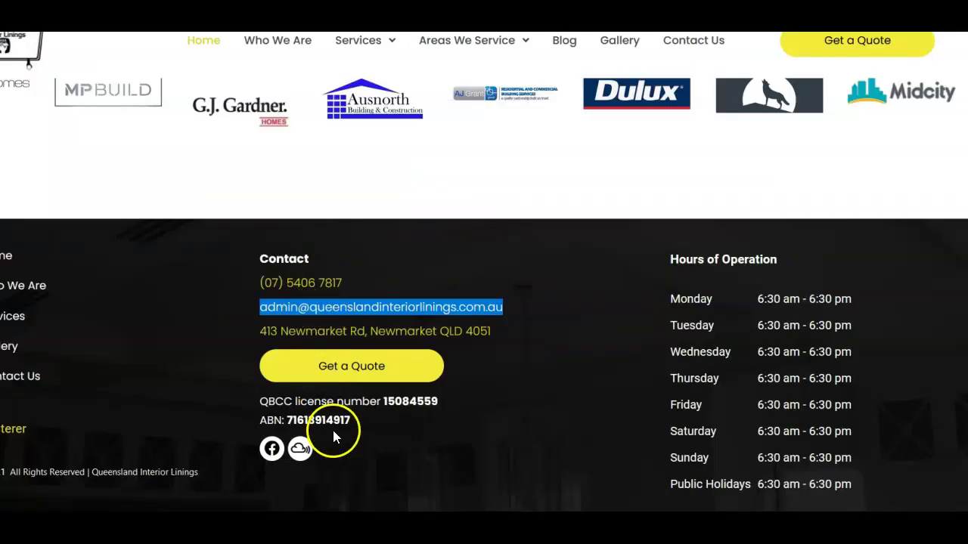
drag(344, 283, 263, 290)
right_click(303, 291)
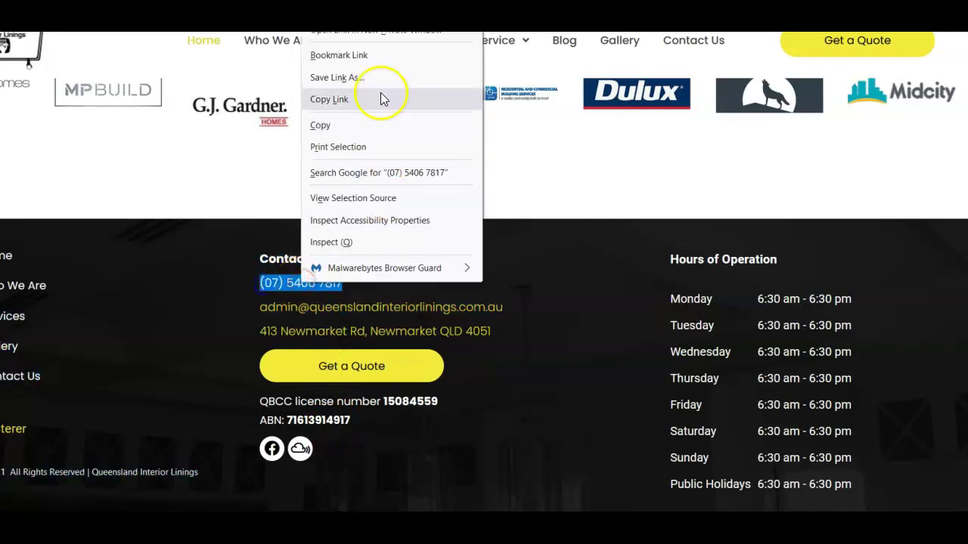
click(328, 123)
key(alt+Tab)
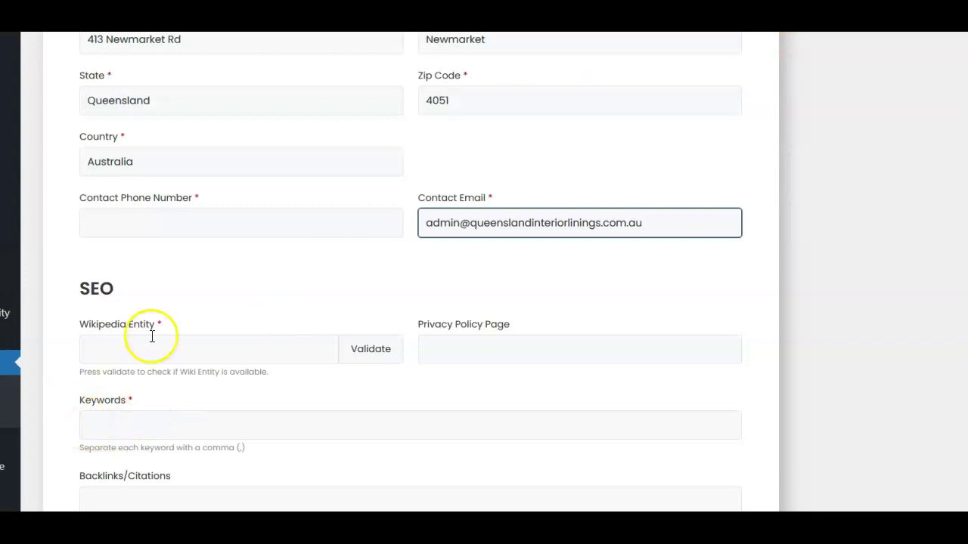
click(90, 222)
right_click(90, 222)
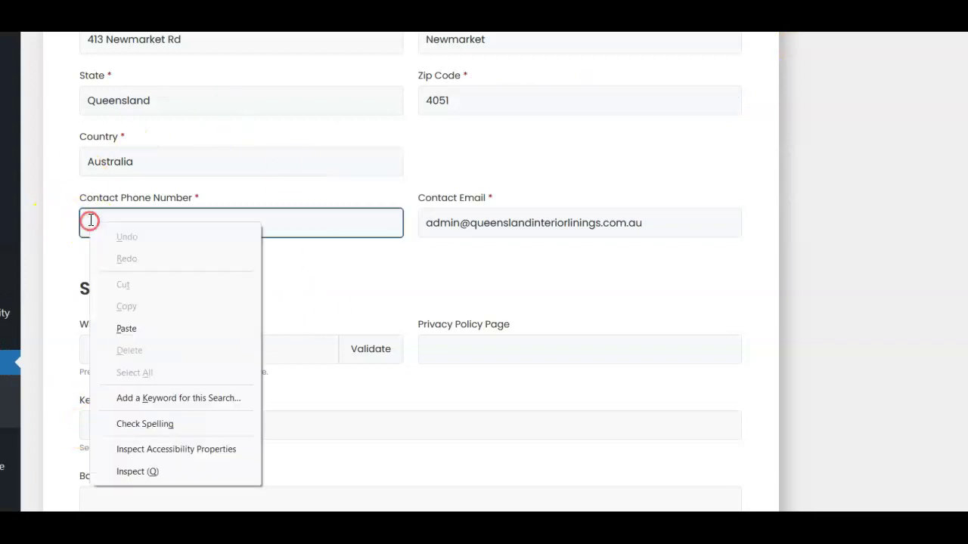
click(128, 328)
Open Wikipedia, search for "drywall contractor" and look through the results for a matching article
scroll(630, 324, down, 3)
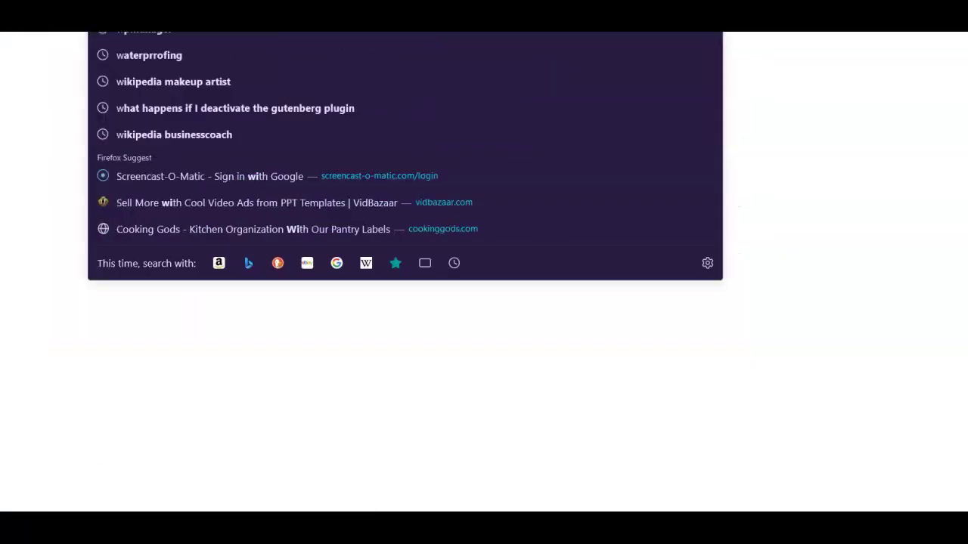
text(kiped)
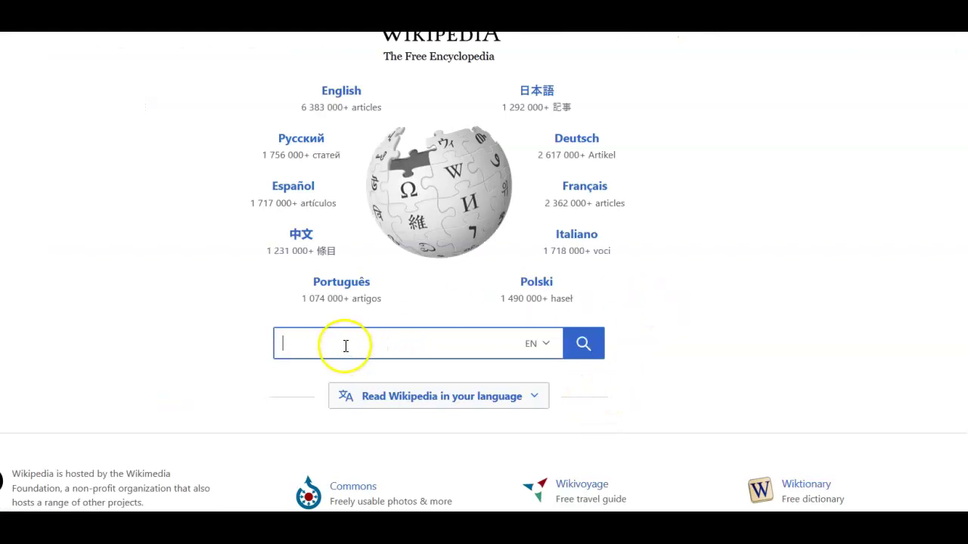
text(drywall)
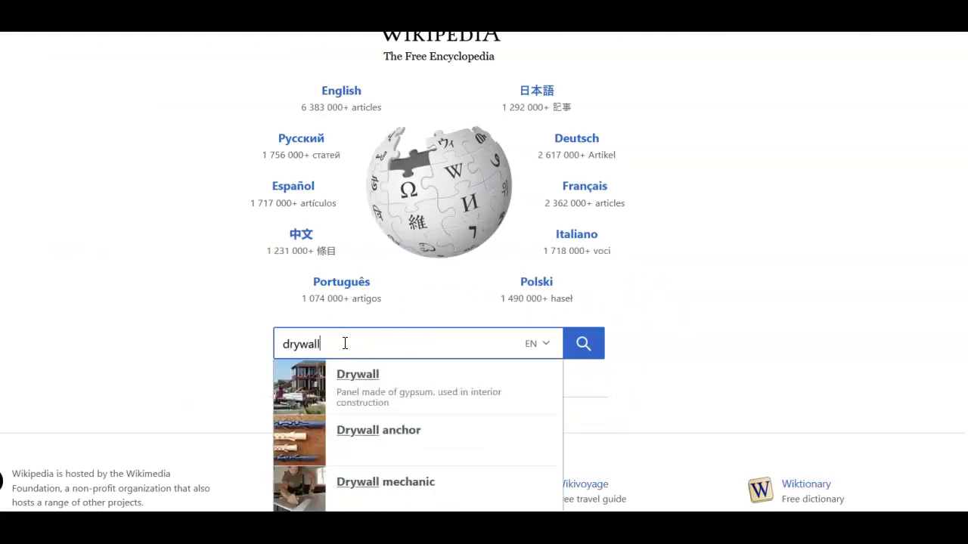
text( contractor)
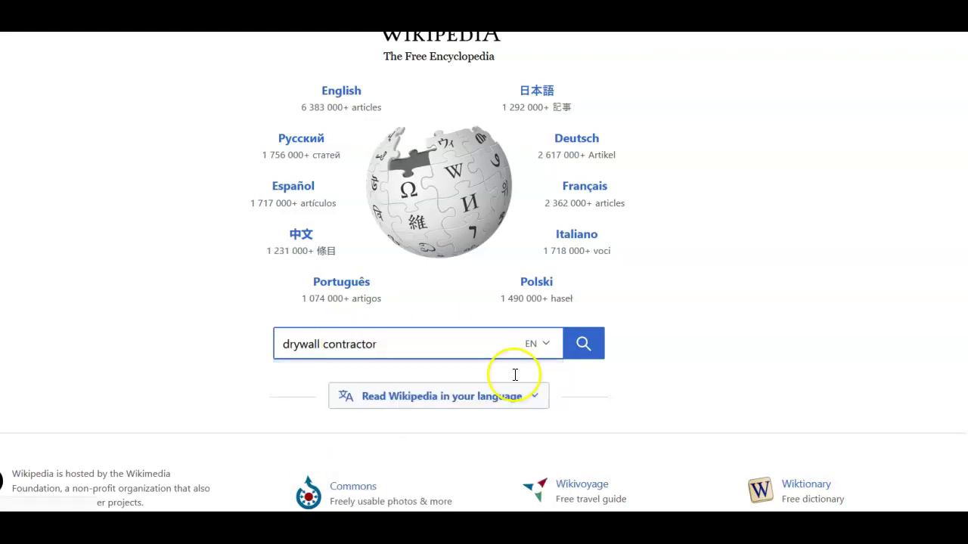
key(Return)
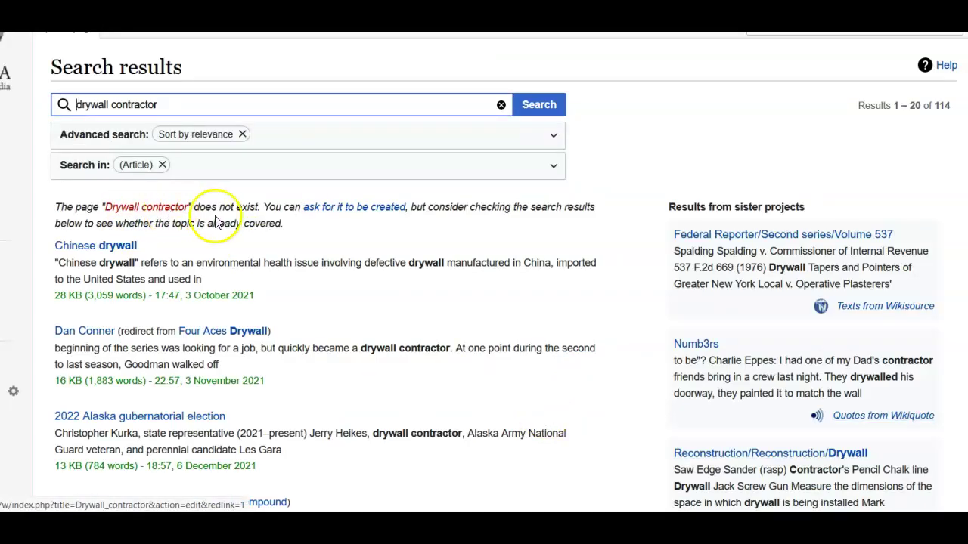
scroll(246, 303, down, 2)
scroll(243, 305, down, 2)
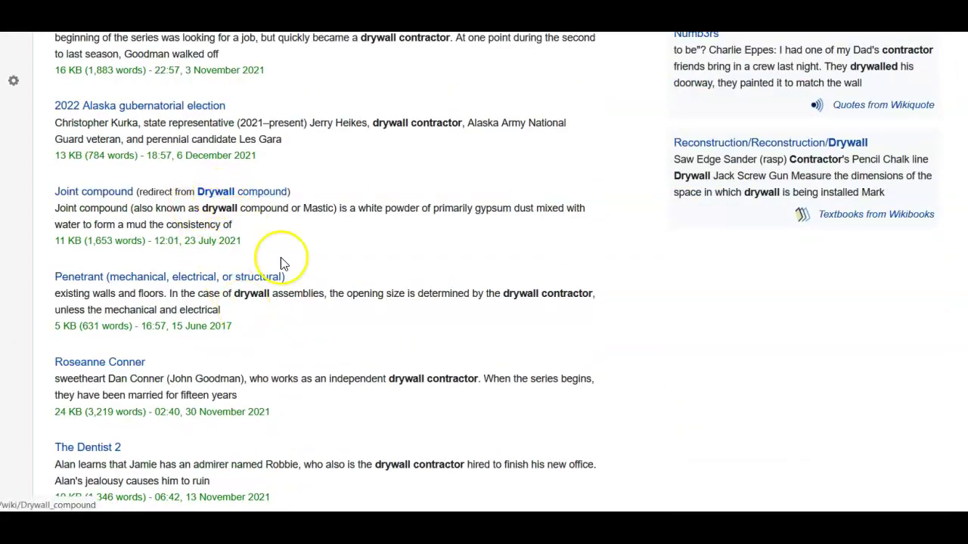
scroll(288, 257, up, 4)
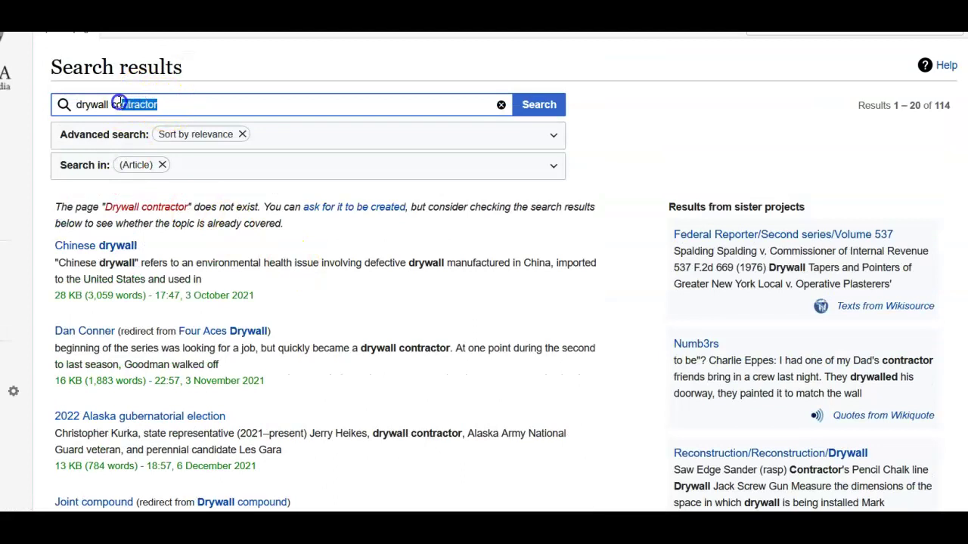
Shorten the Wikipedia search to "drywall" and open the Drywall article
click(186, 104)
click(538, 107)
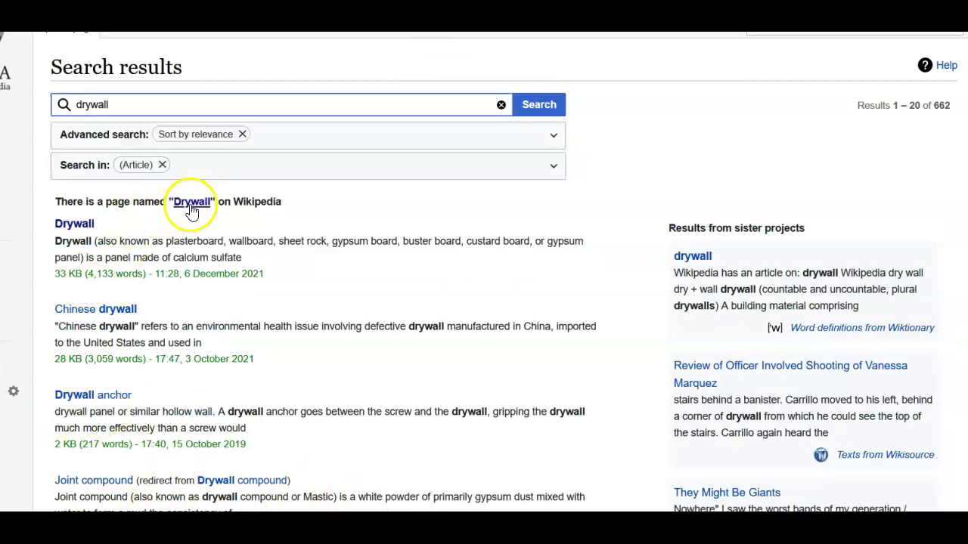
click(68, 225)
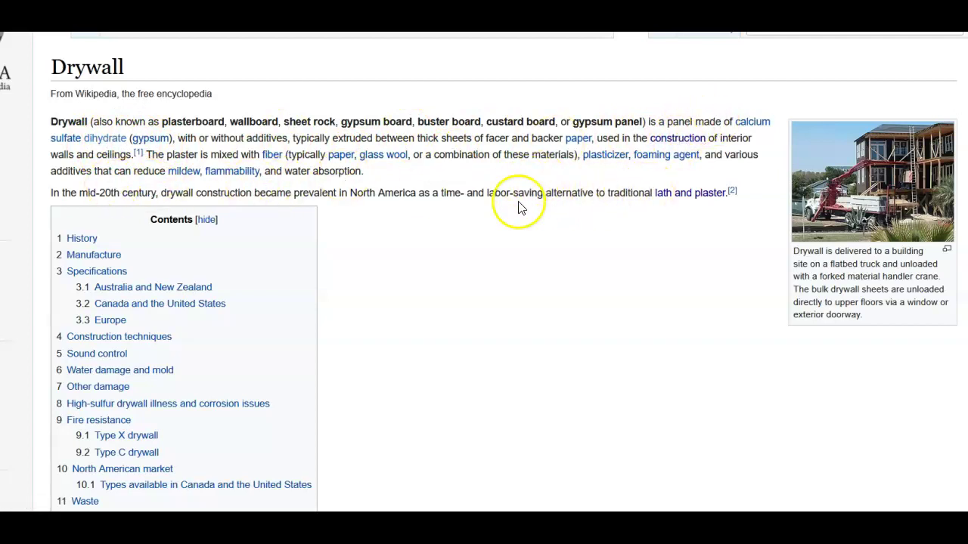
Look through the Drywall article for a page about the trade and open the "drywallers" link under Construction techniques
scroll(442, 237, down, 1)
scroll(442, 237, down, 5)
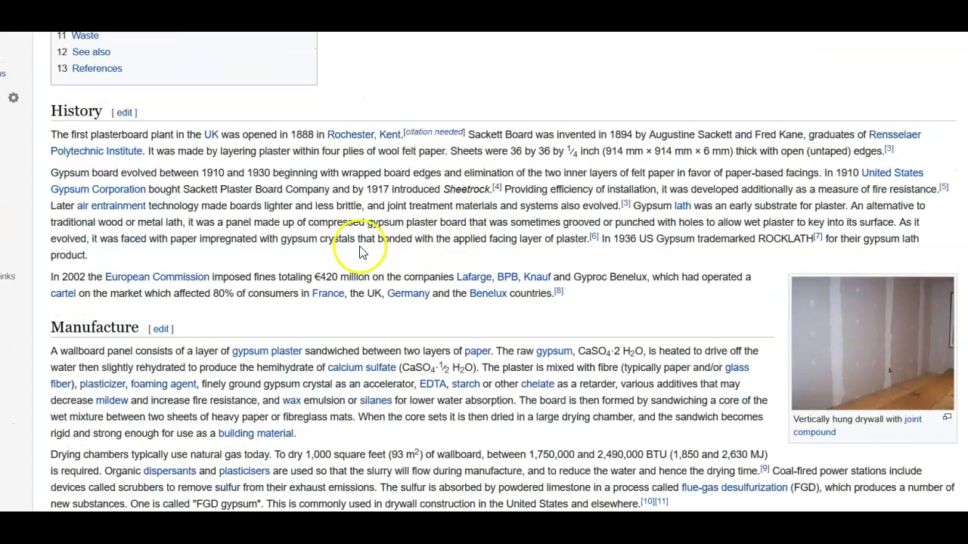
scroll(340, 257, down, 2)
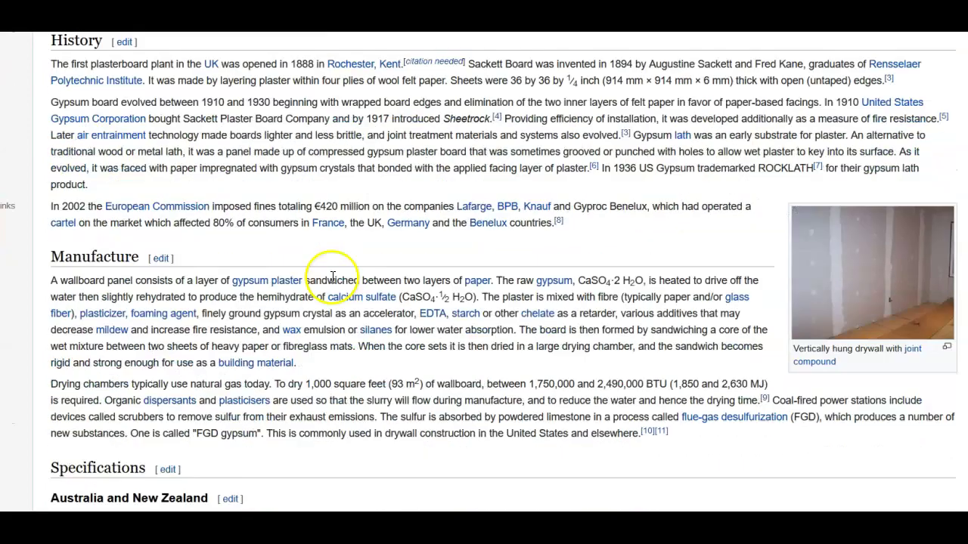
scroll(366, 223, down, 2)
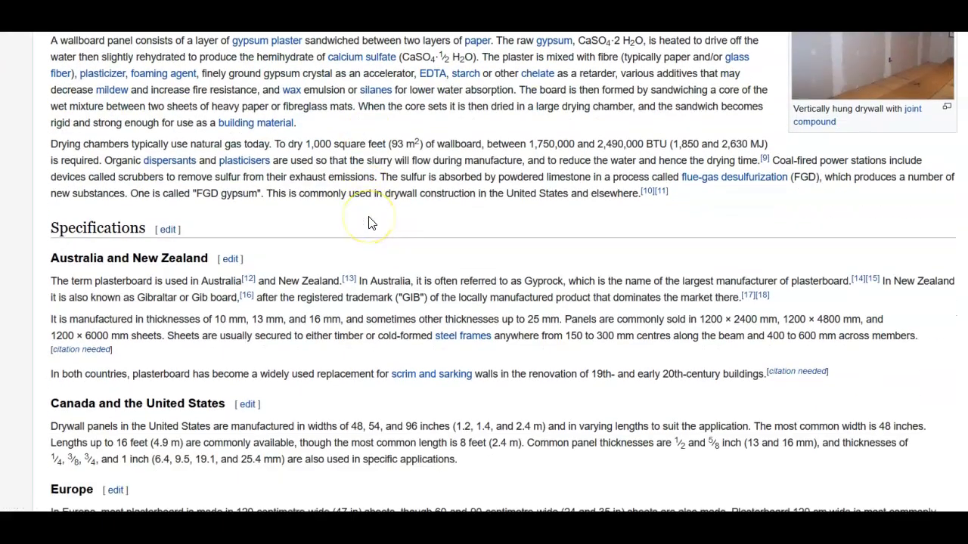
scroll(371, 223, down, 1)
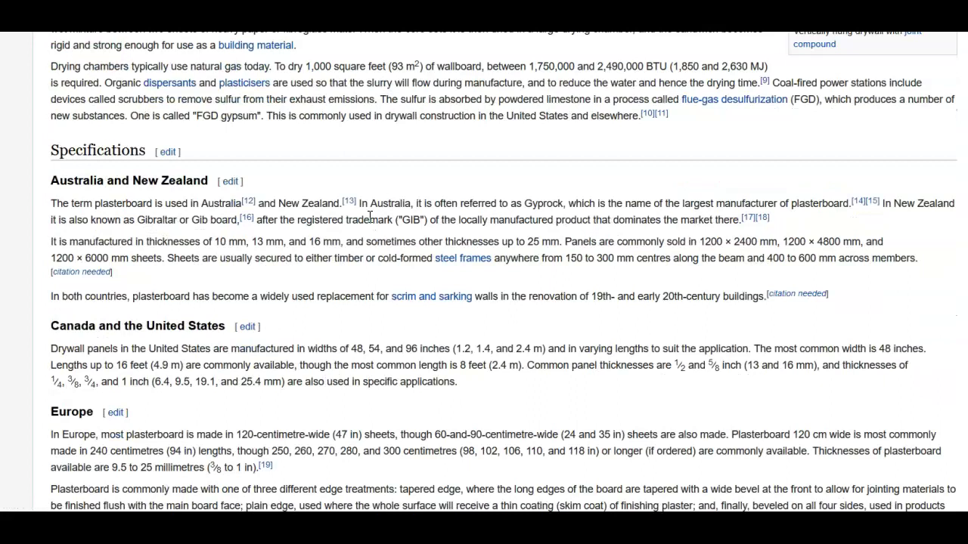
scroll(371, 217, down, 1)
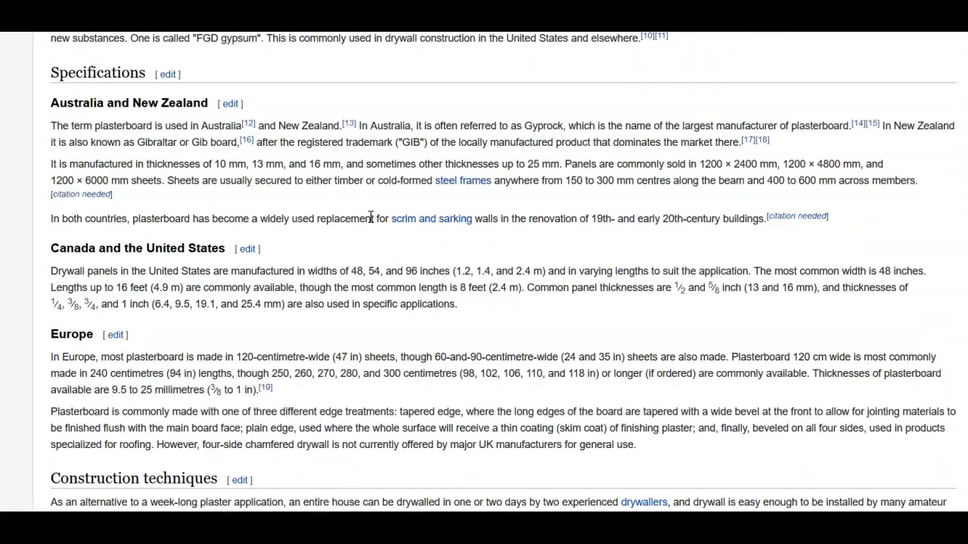
click(64, 120)
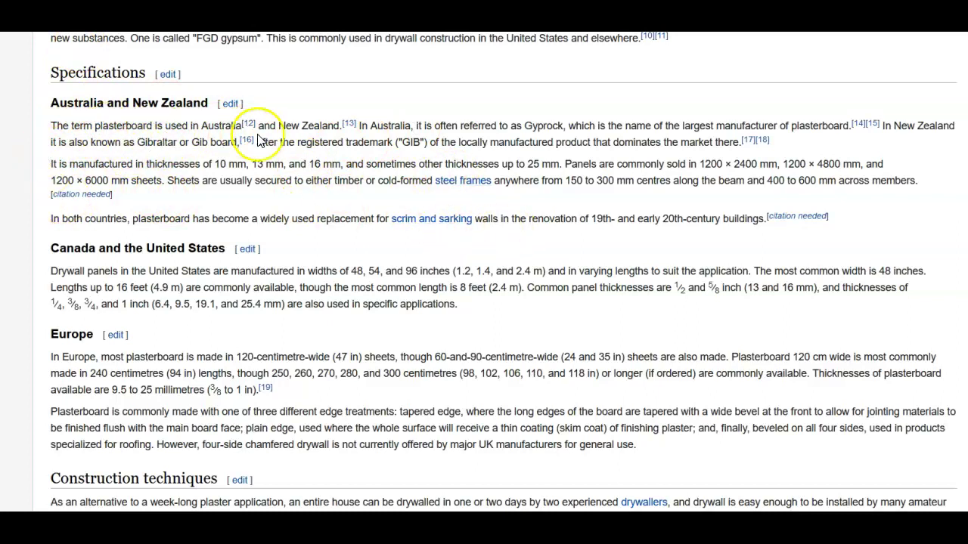
scroll(668, 344, down, 3)
scroll(669, 344, down, 1)
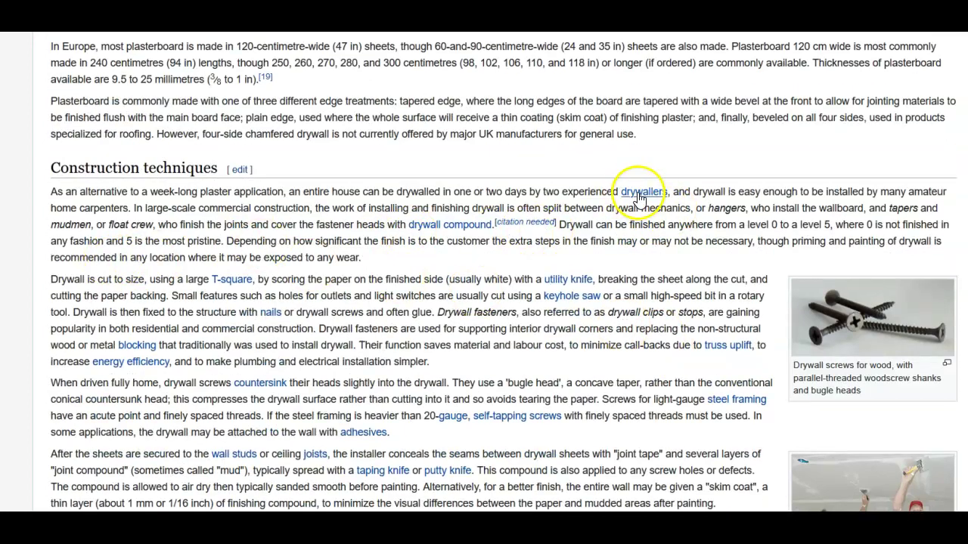
mouse_move(643, 200)
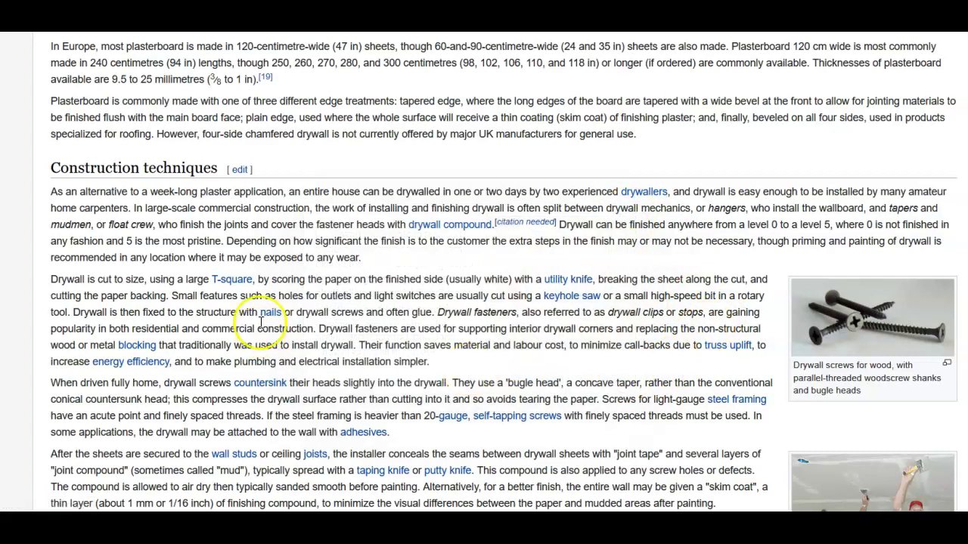
scroll(328, 292, down, 1)
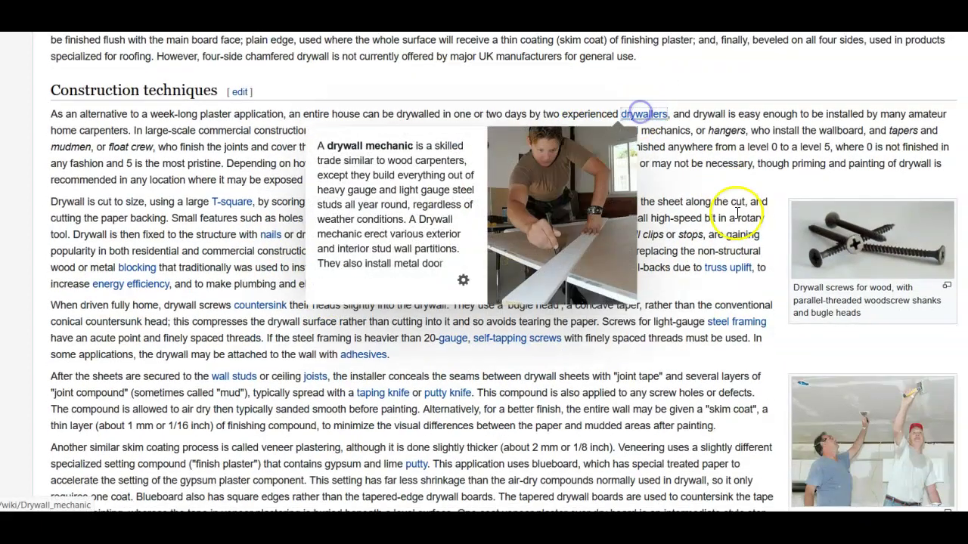
click(644, 116)
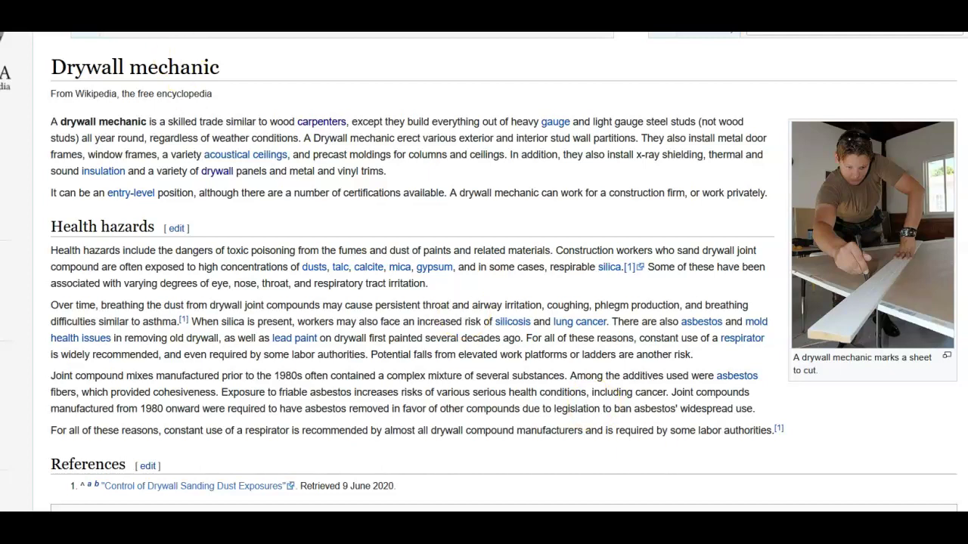
Copy the Drywall mechanic article's URL and paste it as the Wikipedia Entity in the schema form's SEO section
key(ctrl+l)
right_click(147, 33)
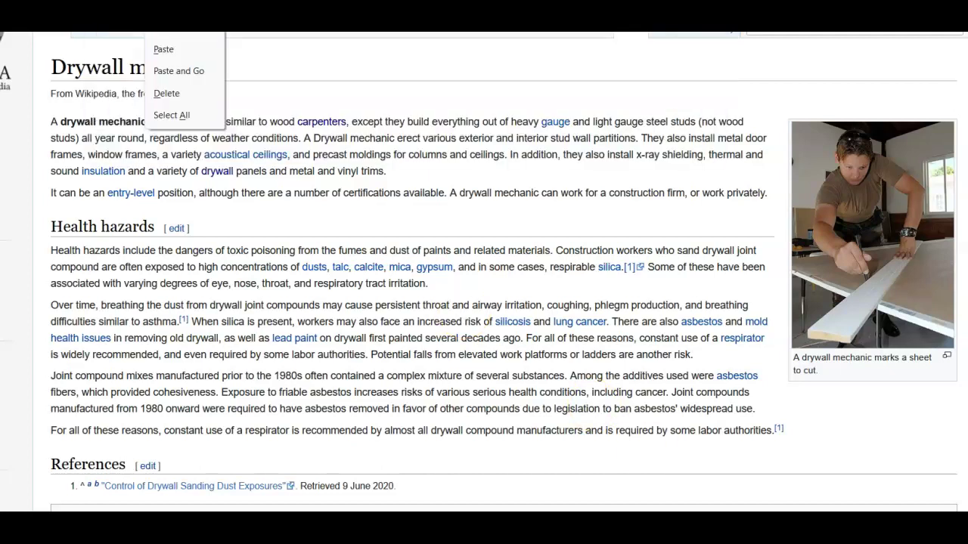
key(Escape)
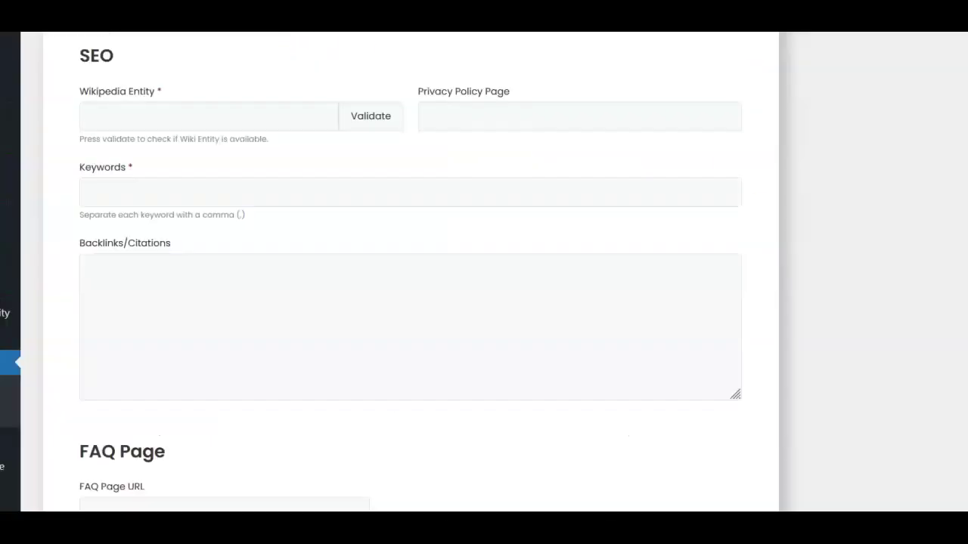
click(99, 111)
right_click(99, 110)
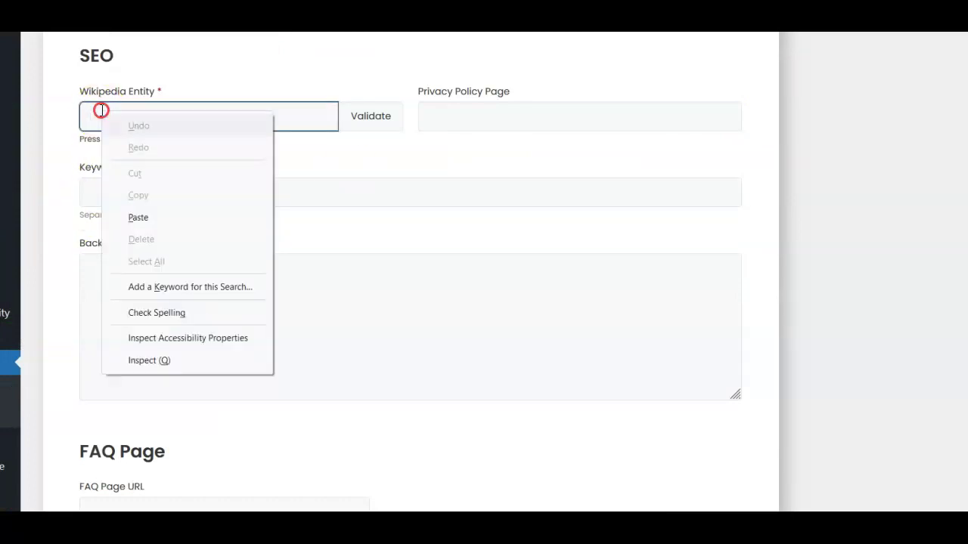
click(139, 217)
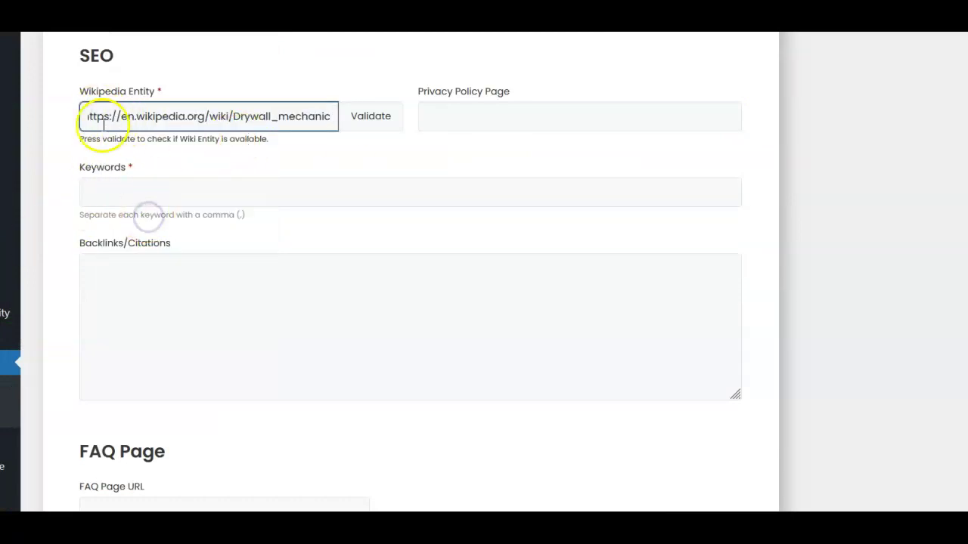
Validate the Wikipedia entity and fill in Keywords with comma-separated Brisbane plastering terms, such as brisbane plasterer, solid plastering and plaster repairs brisbane
click(369, 117)
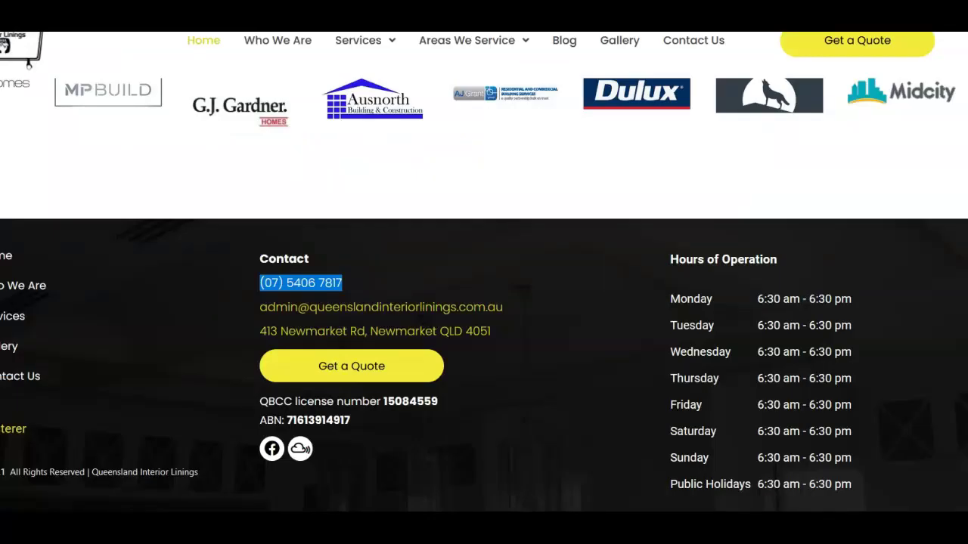
key(ctrl+l)
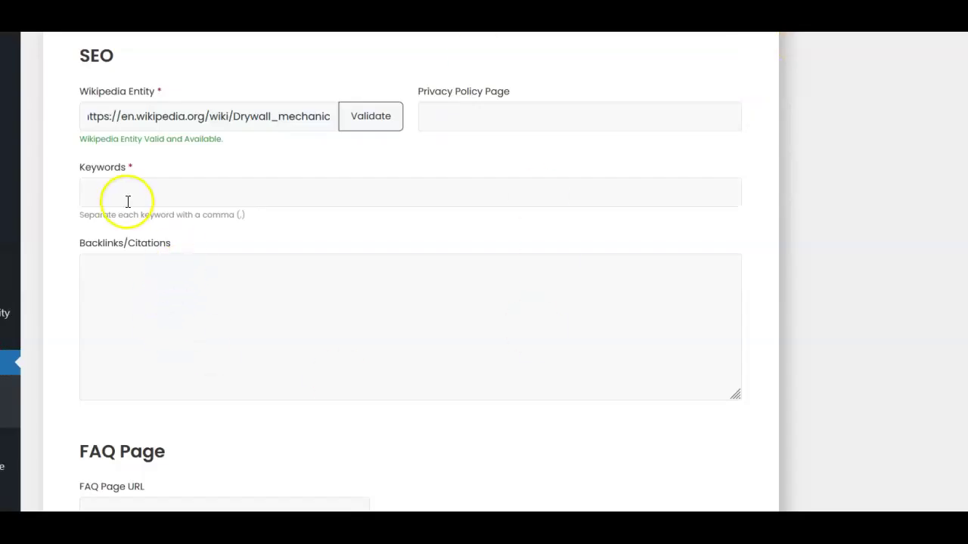
click(125, 198)
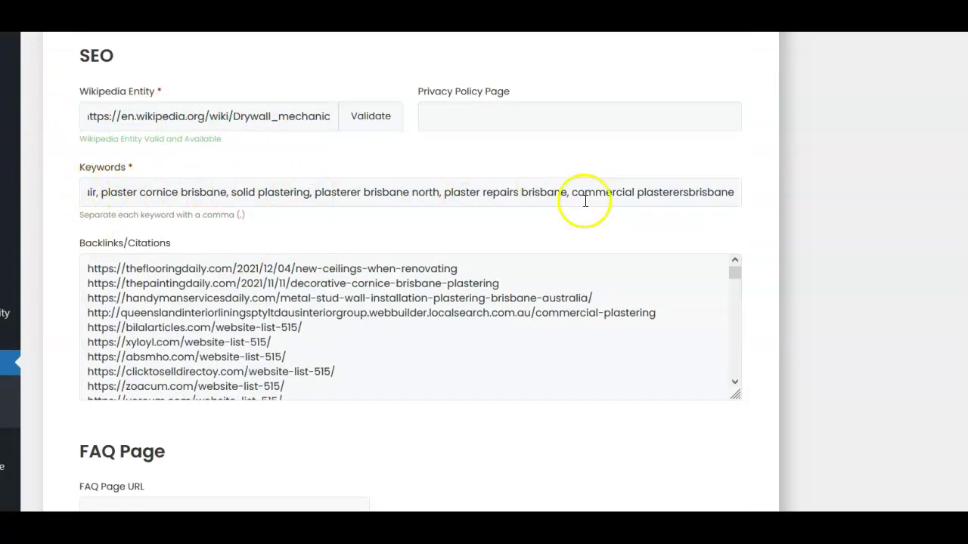
drag(637, 193, 471, 230)
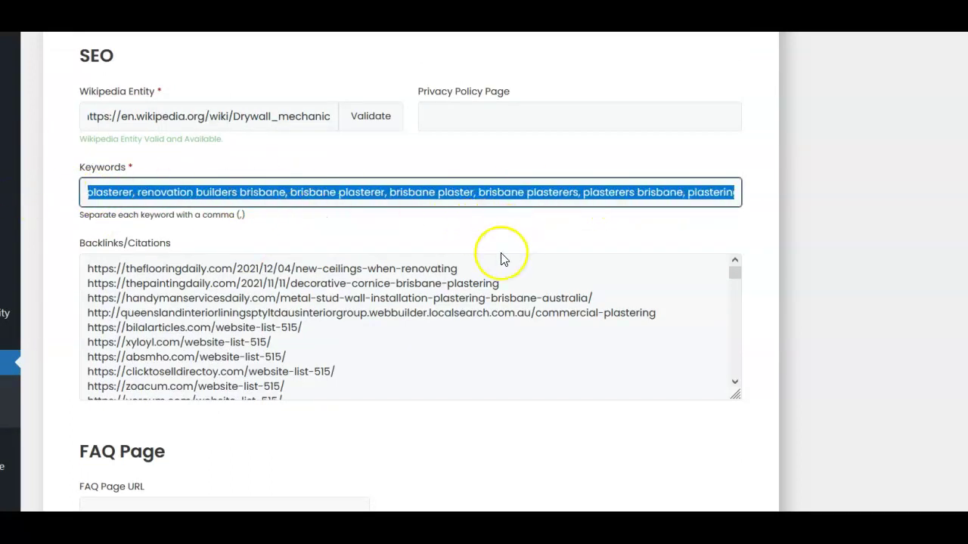
Look through the Backlinks/Citations URLs and compare them with the backlink report for qldinteriorlinings.com.au, including the report's export options
scroll(204, 294, down, 6)
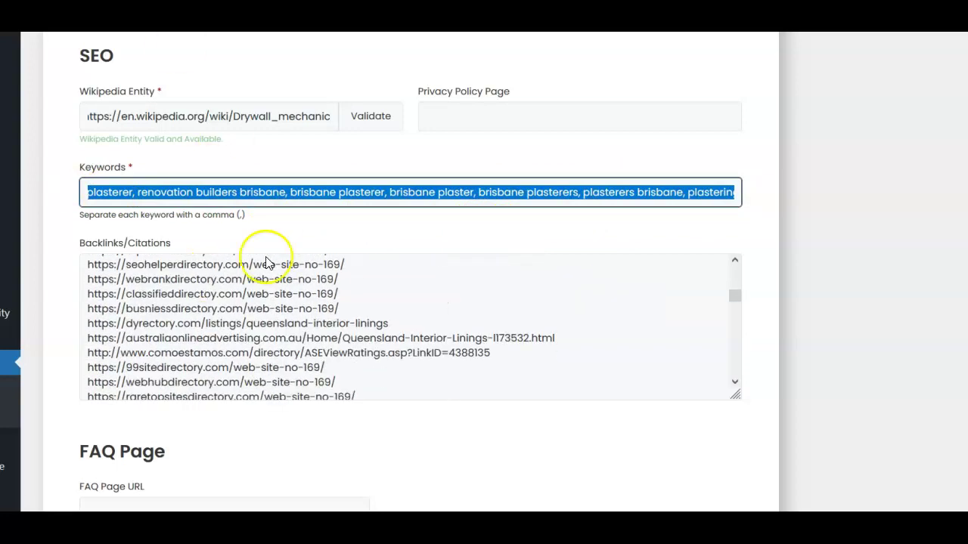
scroll(272, 328, down, 5)
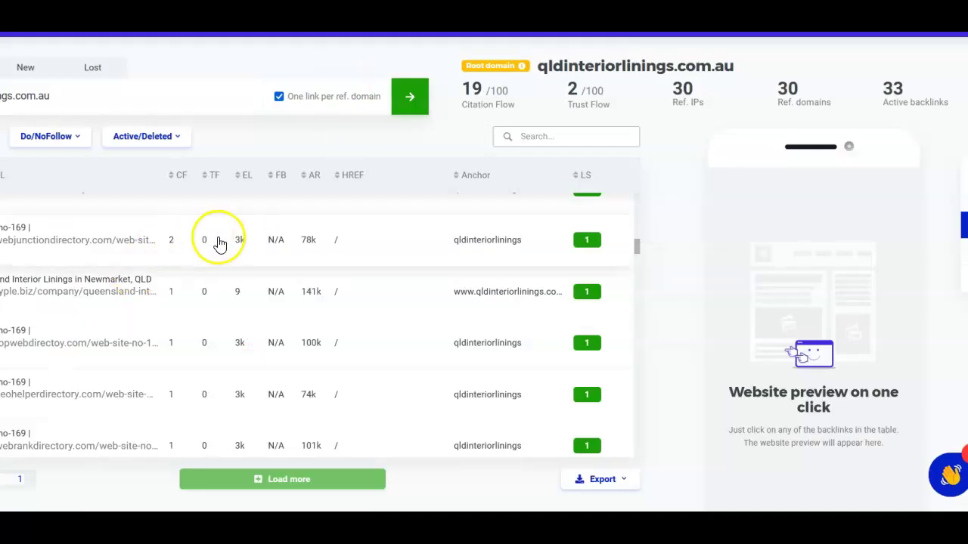
scroll(273, 258, down, 1)
scroll(273, 259, down, 1)
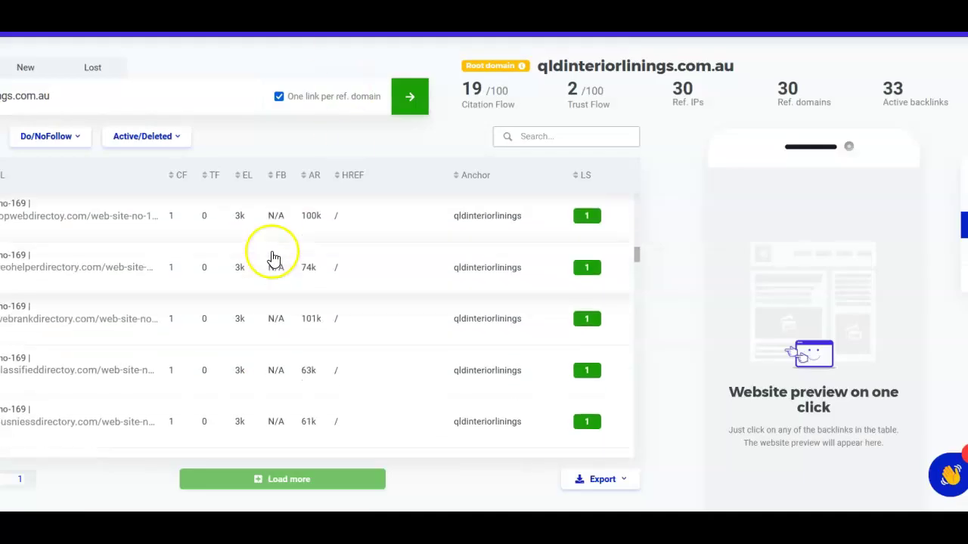
scroll(356, 314, up, 4)
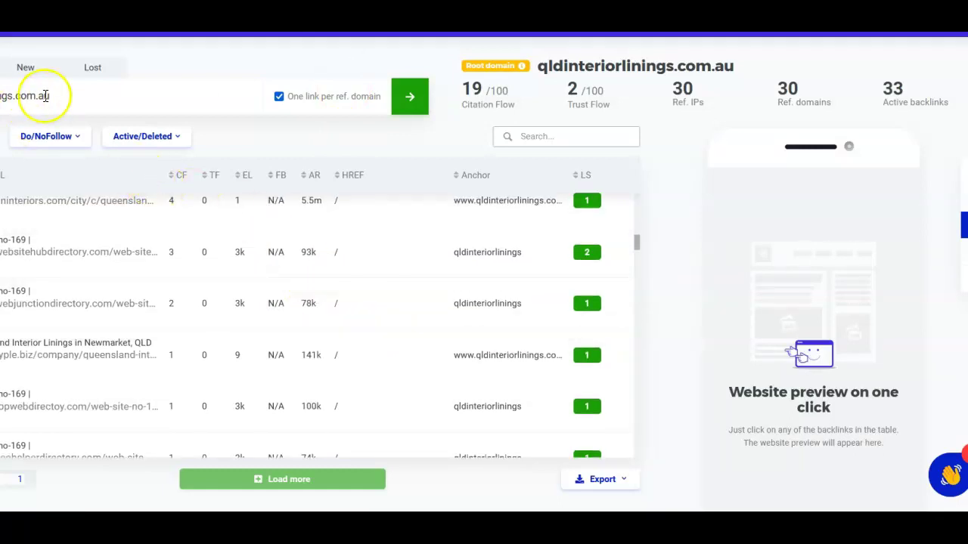
scroll(363, 309, down, 5)
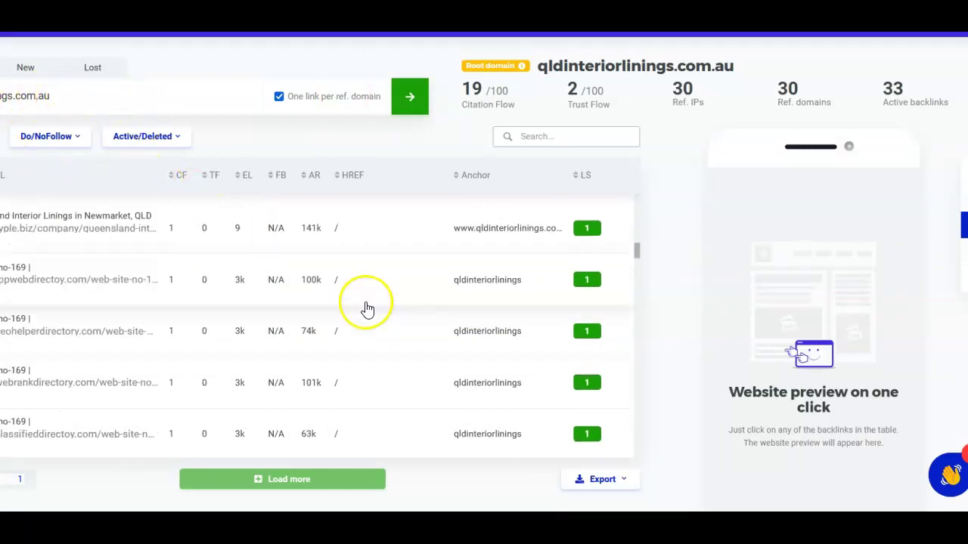
click(621, 480)
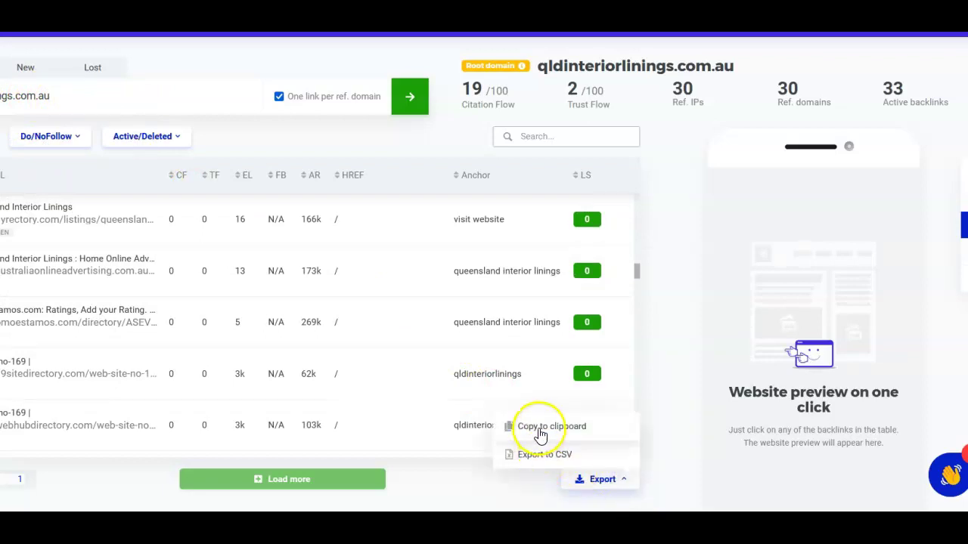
scroll(443, 371, up, 3)
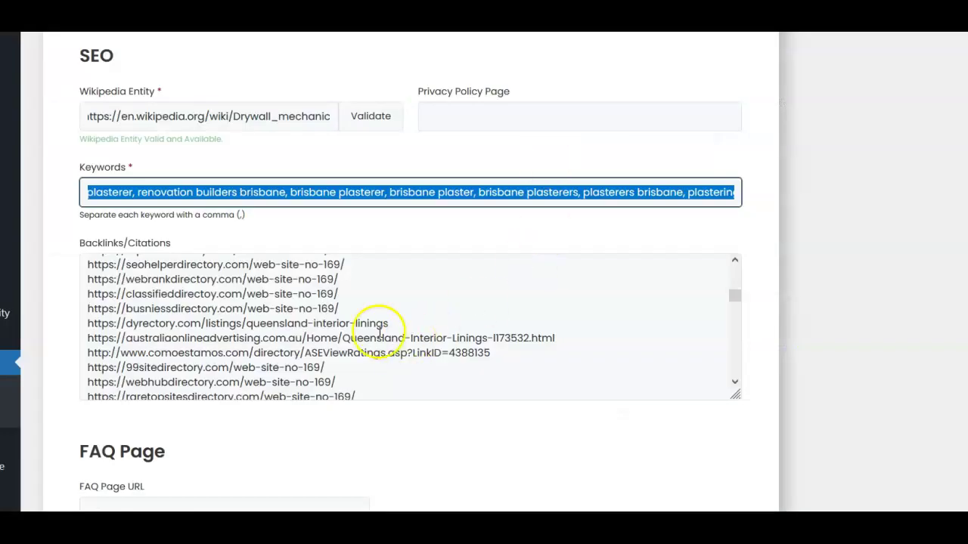
scroll(380, 333, down, 5)
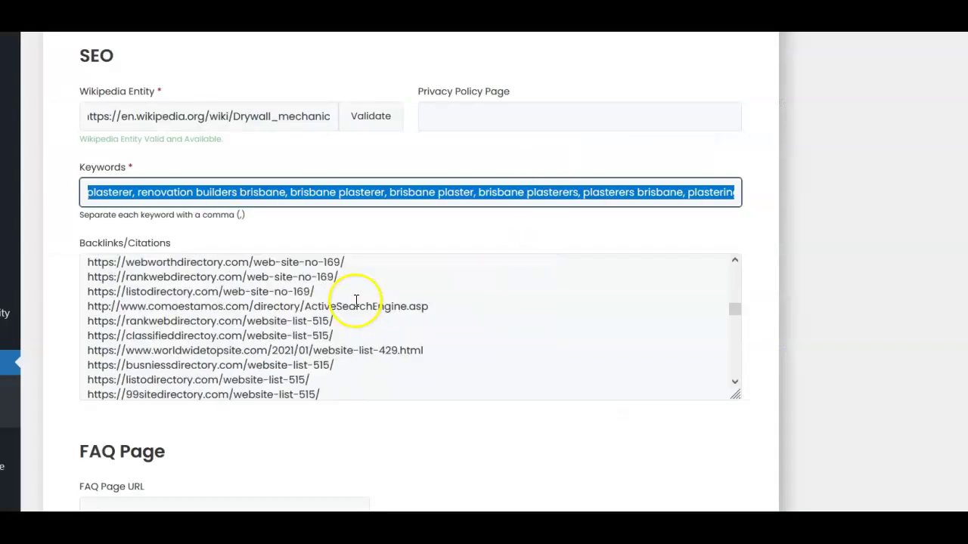
scroll(838, 303, down, 4)
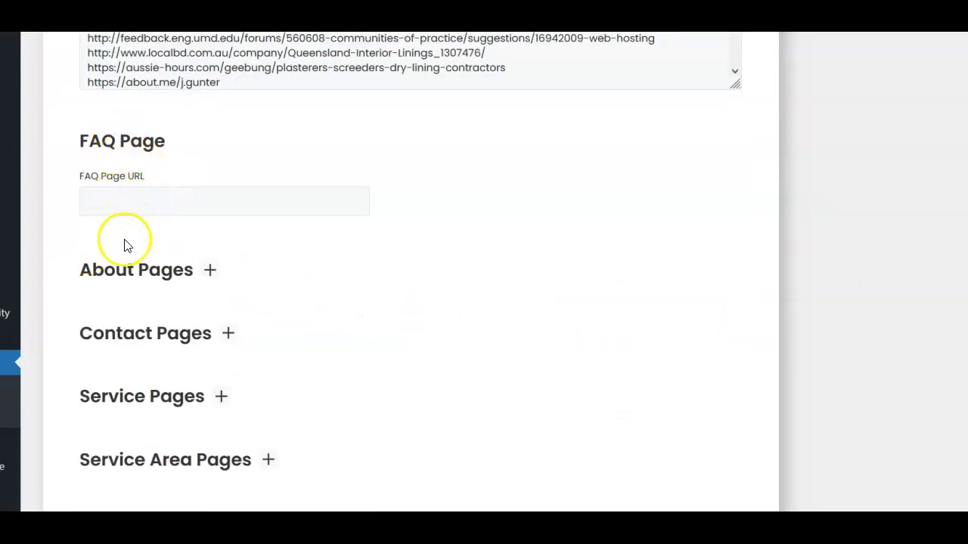
click(212, 272)
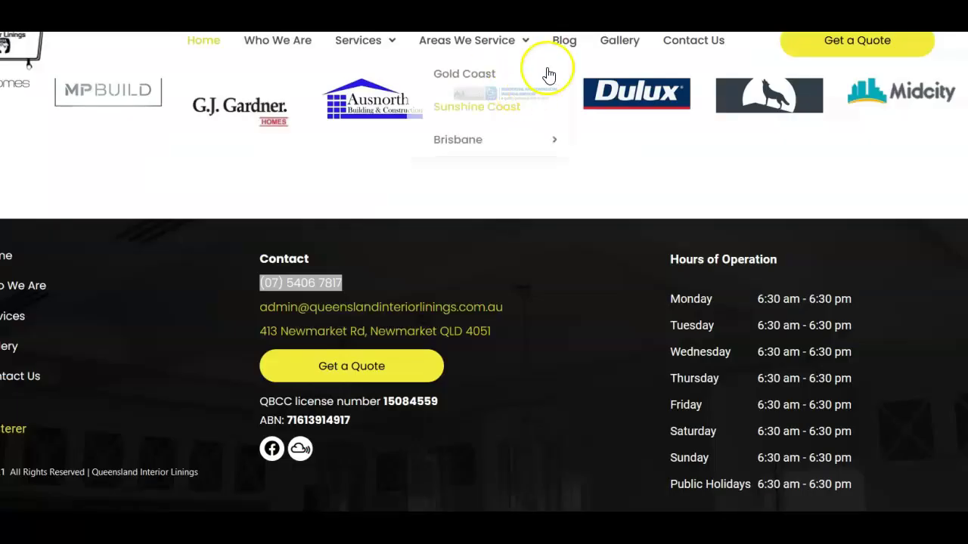
click(288, 44)
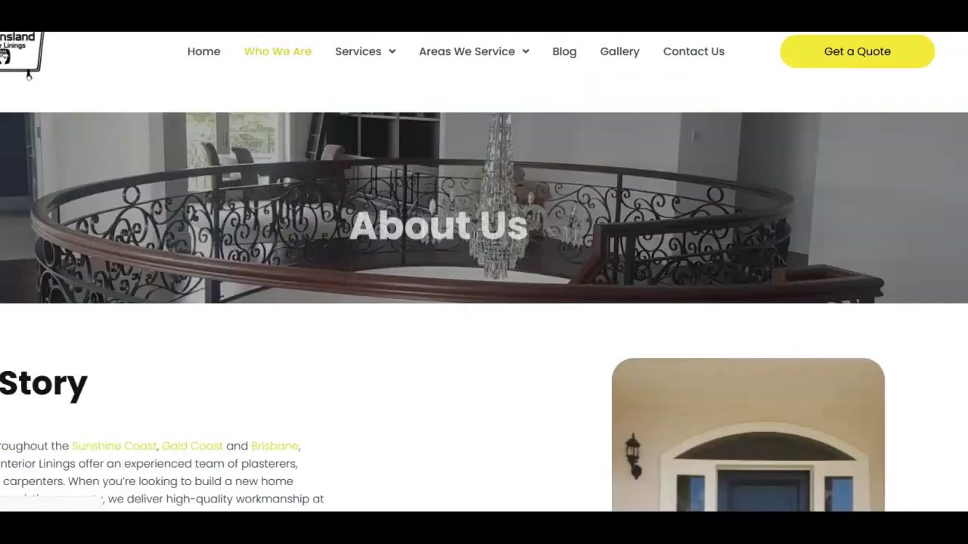
click(163, 32)
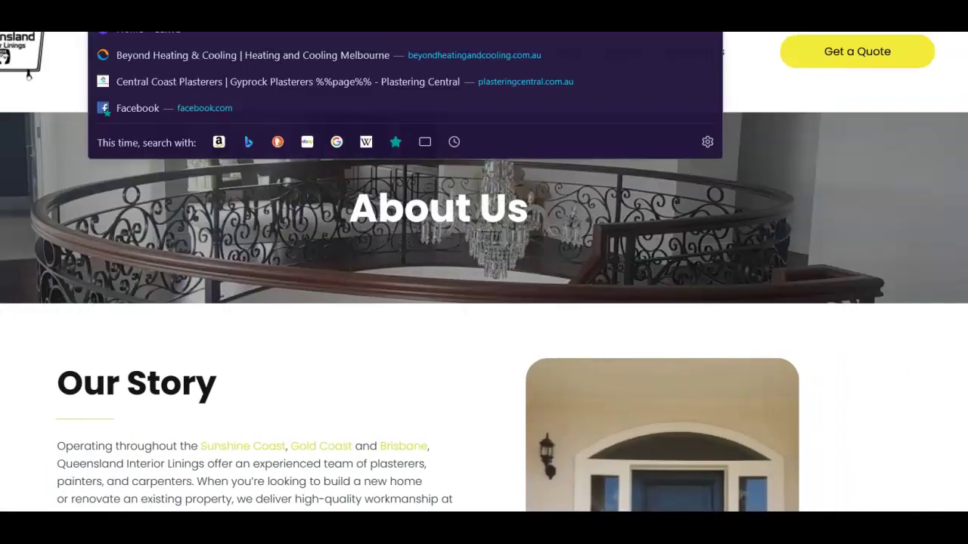
right_click(163, 32)
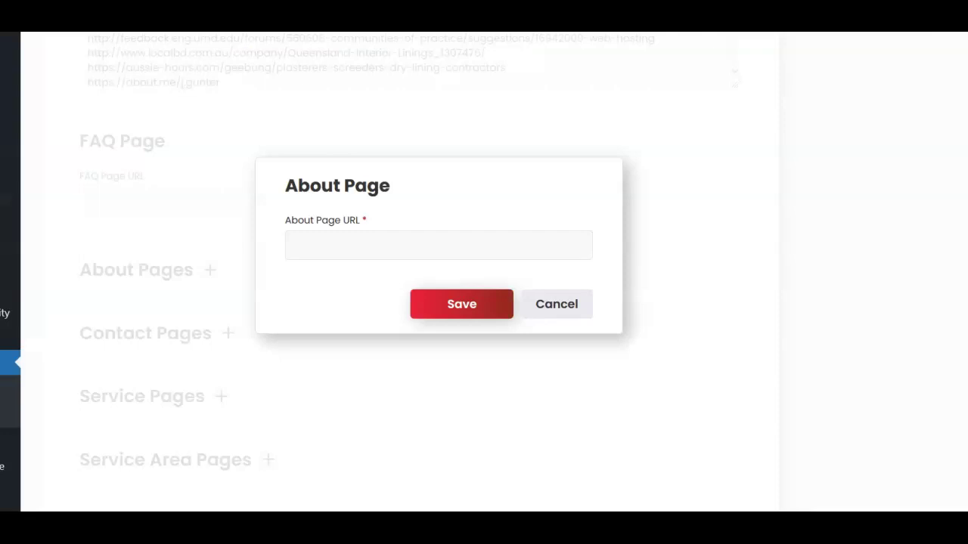
click(309, 250)
right_click(310, 245)
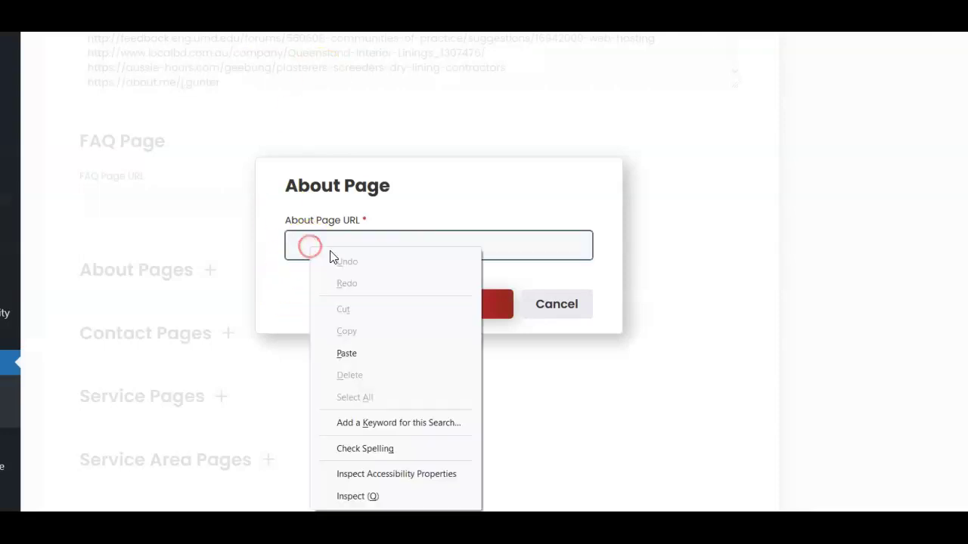
click(347, 355)
scroll(468, 317, down, 1)
click(442, 304)
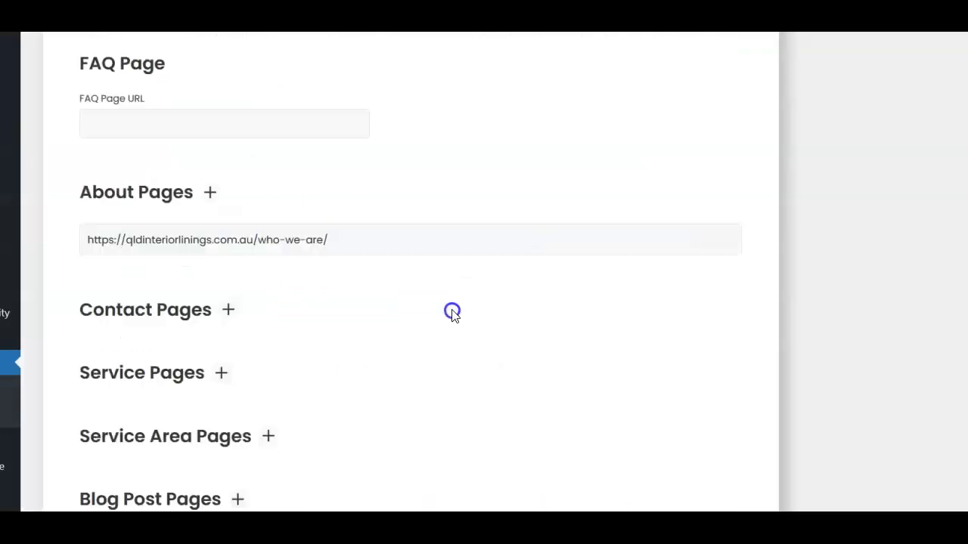
scroll(257, 264, down, 1)
click(228, 234)
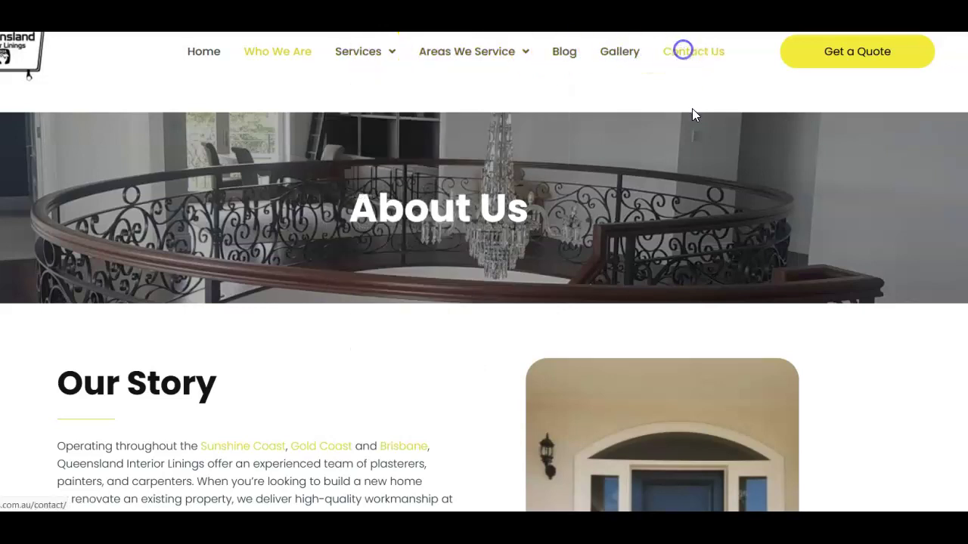
key(ctrl+l)
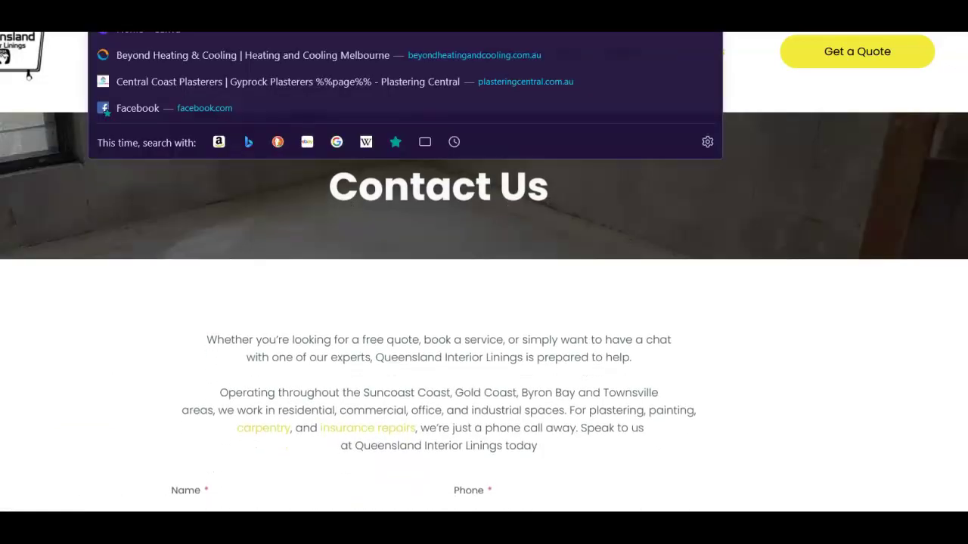
right_click(163, 30)
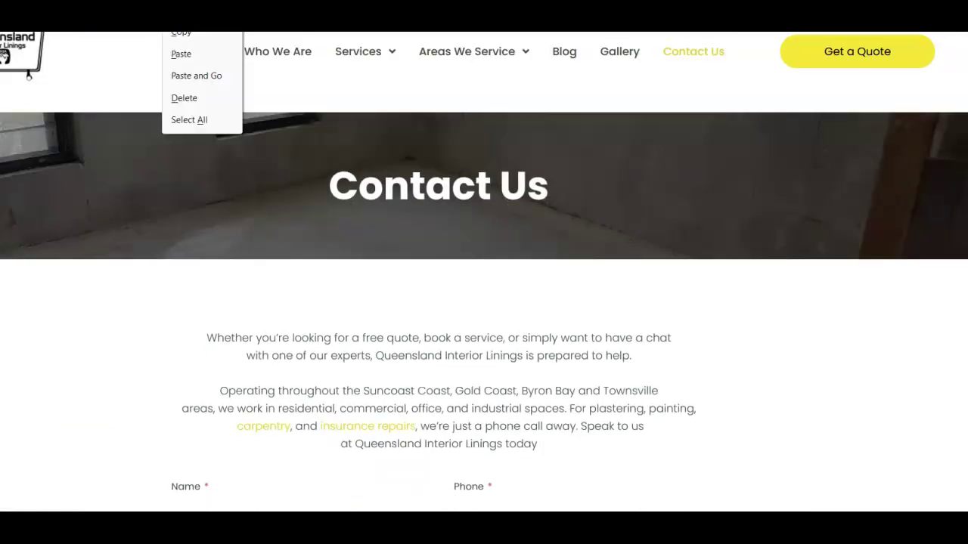
click(180, 38)
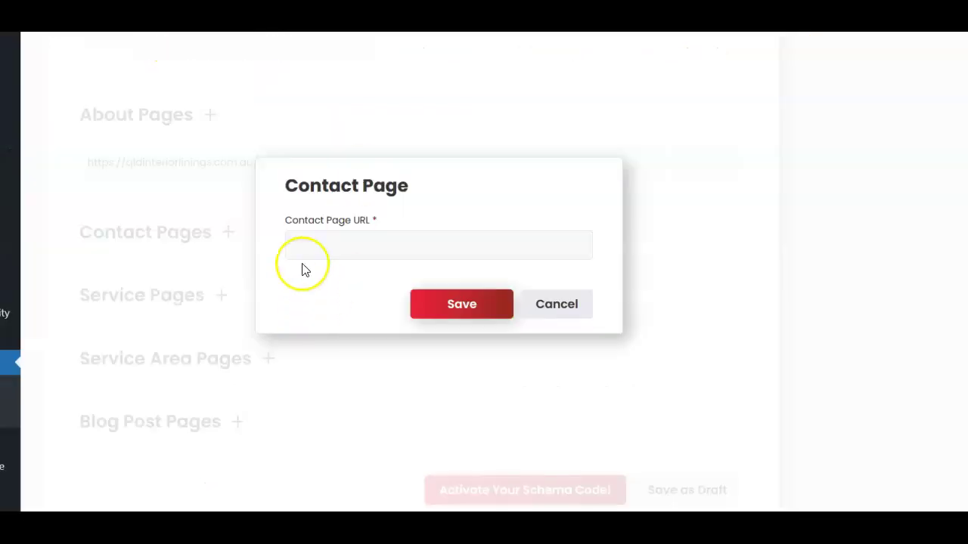
right_click(299, 243)
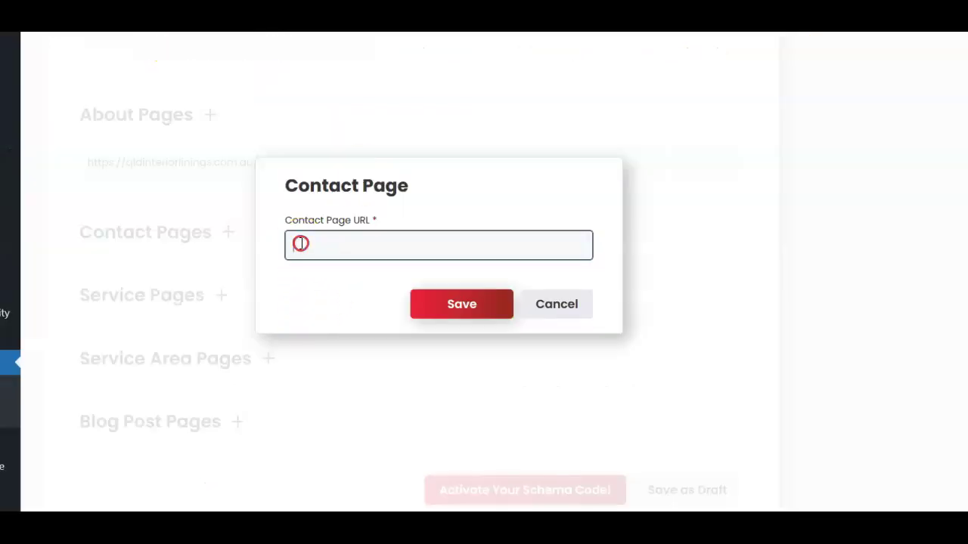
click(342, 353)
click(480, 316)
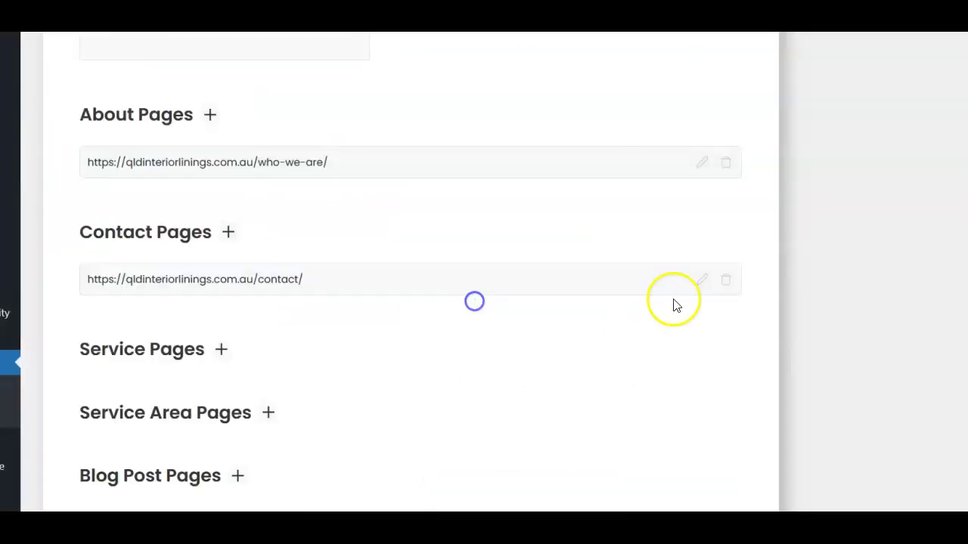
Copy the website's Commercial Plastering page address and paste it as the Service Page URL in a new Service Pages entry
scroll(411, 250, down, 2)
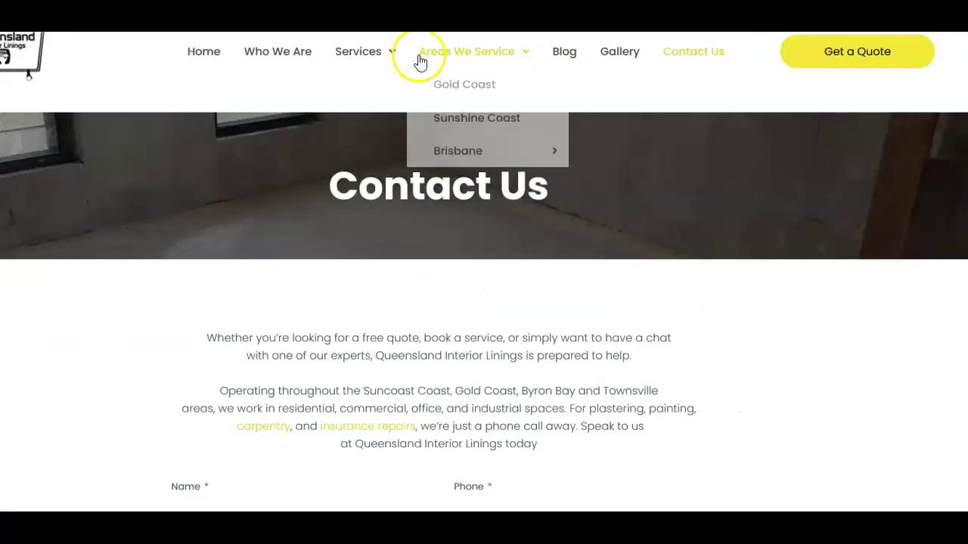
mouse_move(397, 55)
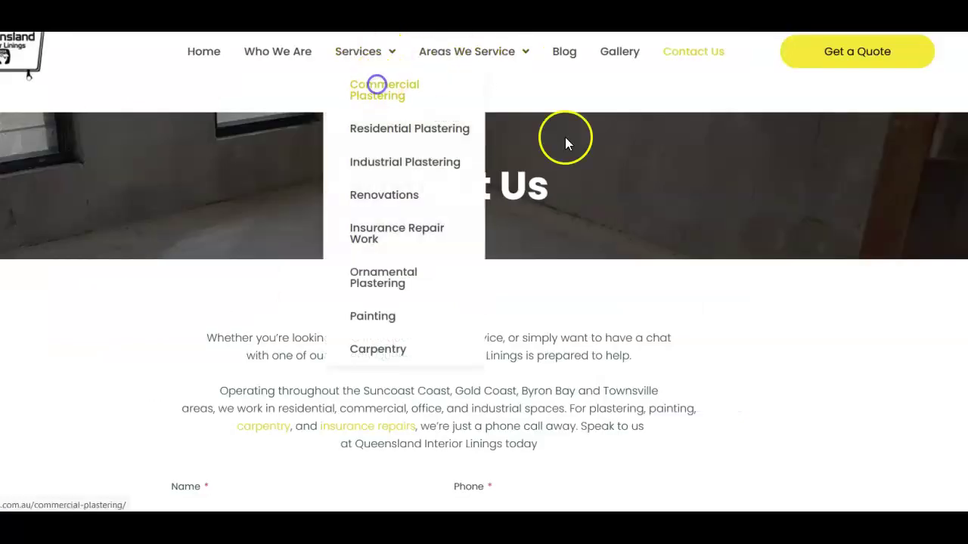
click(377, 85)
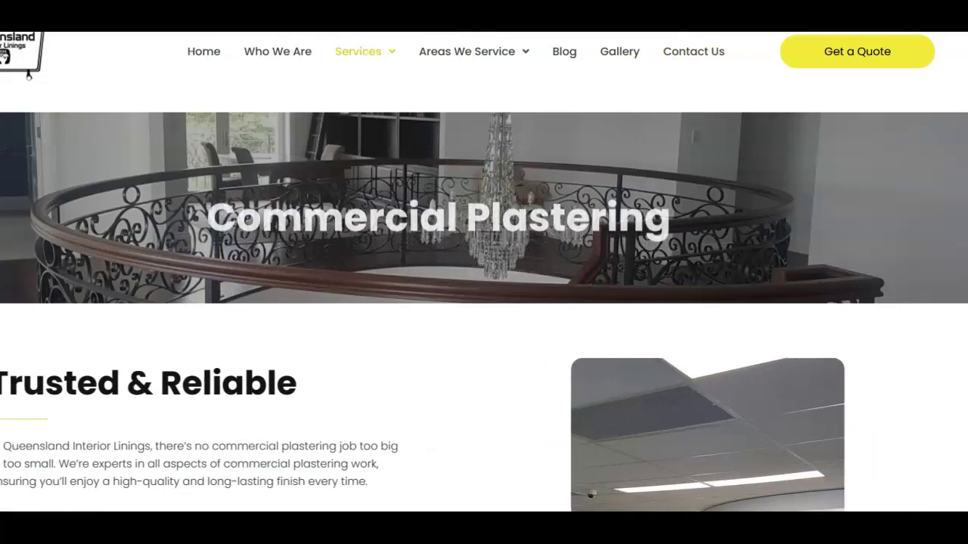
key(ctrl+l)
right_click(205, 29)
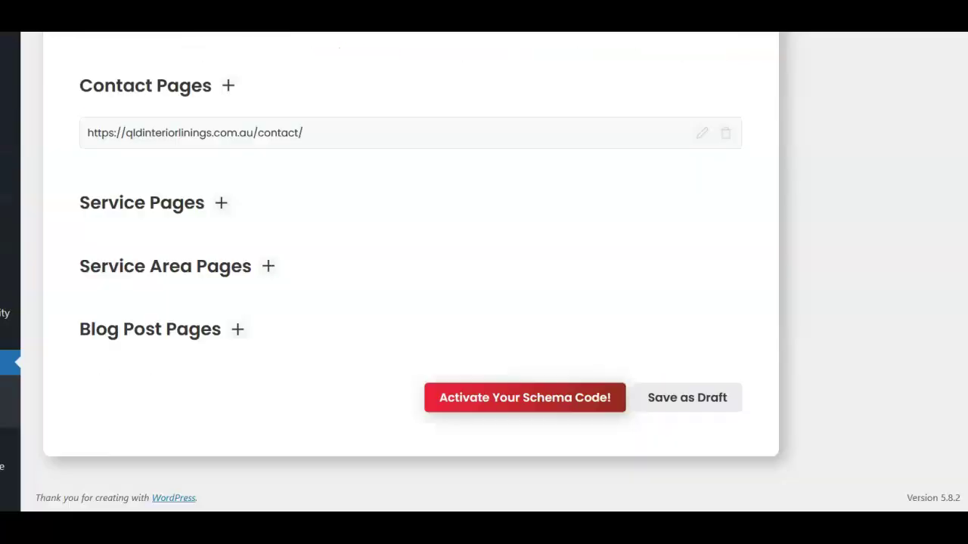
click(217, 206)
click(319, 126)
right_click(320, 127)
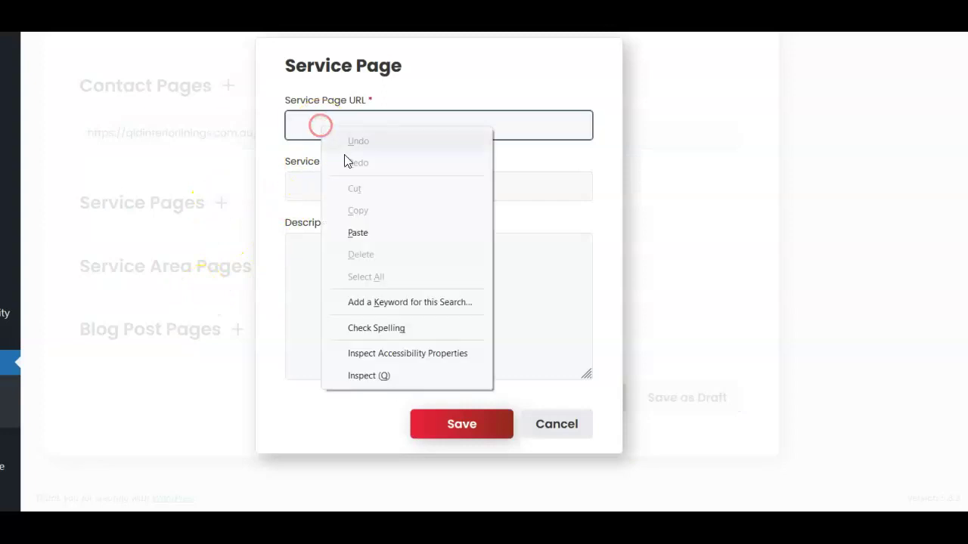
click(357, 234)
Set the Service Name of the new service page entry to Commercial Plastering
click(322, 190)
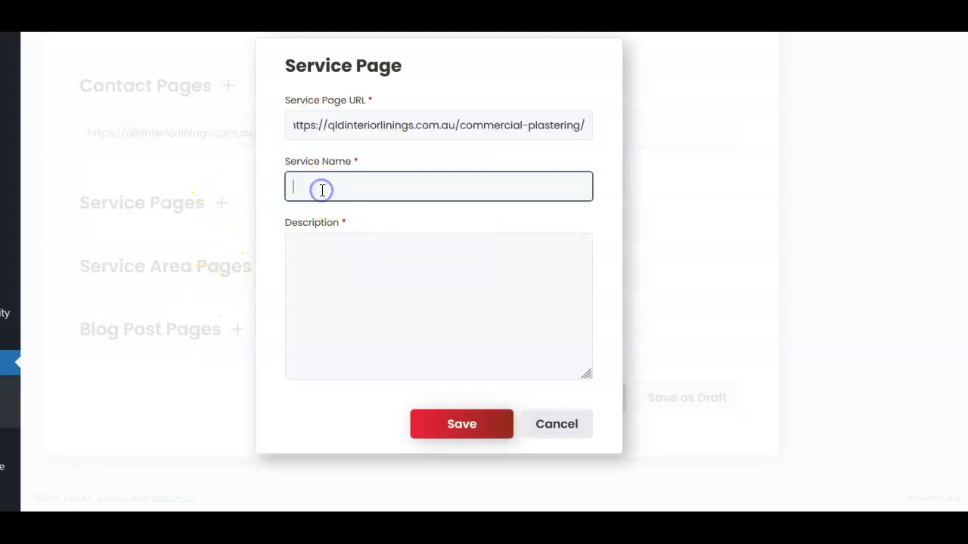
text(Commer)
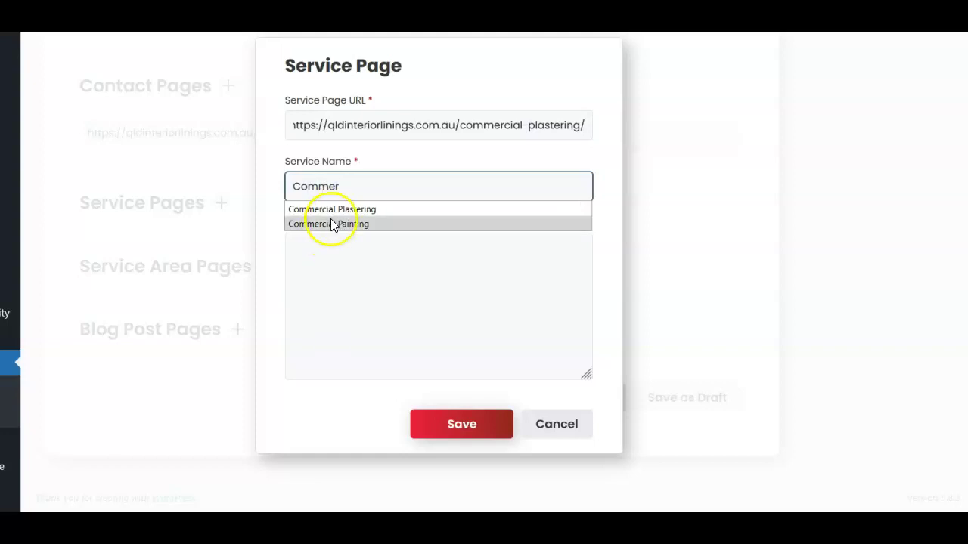
click(330, 211)
Copy the Commercial Plastering page's text from the "Trusted & Reliable" heading through the closing free-quote paragraph
click(320, 254)
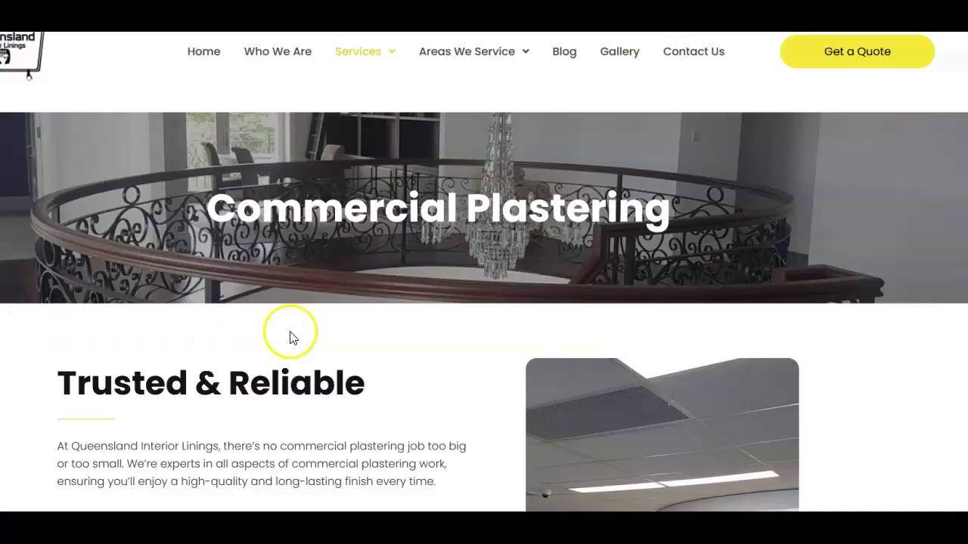
scroll(290, 337, down, 5)
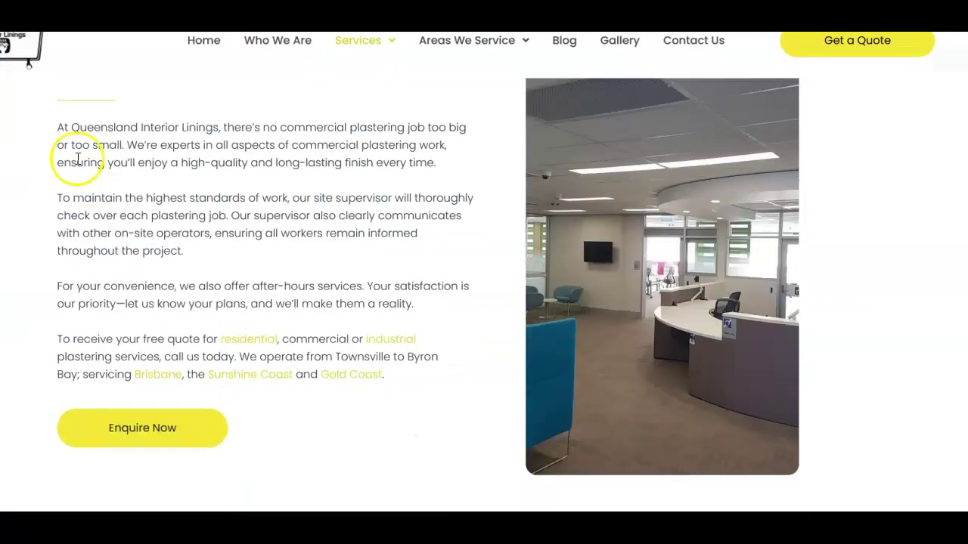
scroll(59, 142, up, 1)
drag(59, 137, 397, 464)
right_click(154, 154)
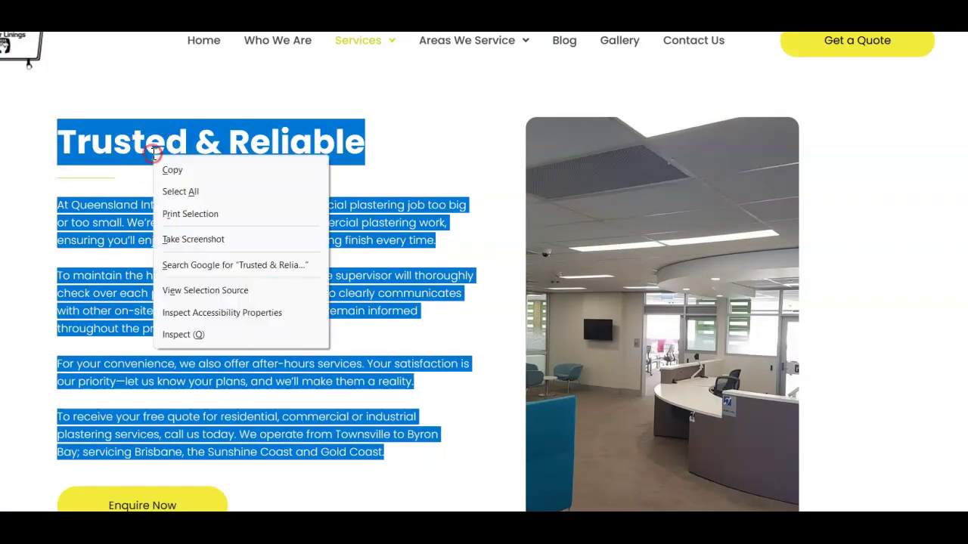
click(174, 168)
Paste the copied page text as the Description of the Commercial Plastering service page entry and save it
key(alt+Tab)
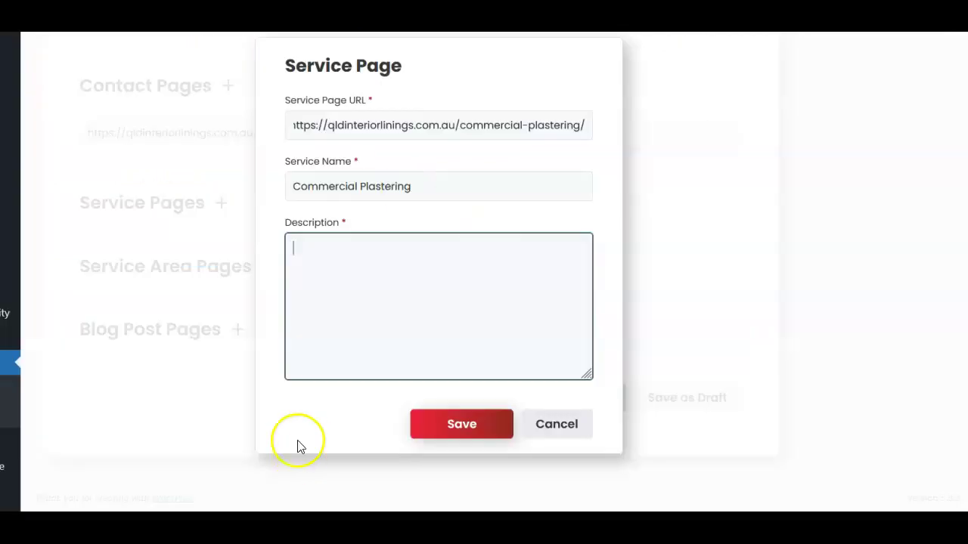
right_click(300, 252)
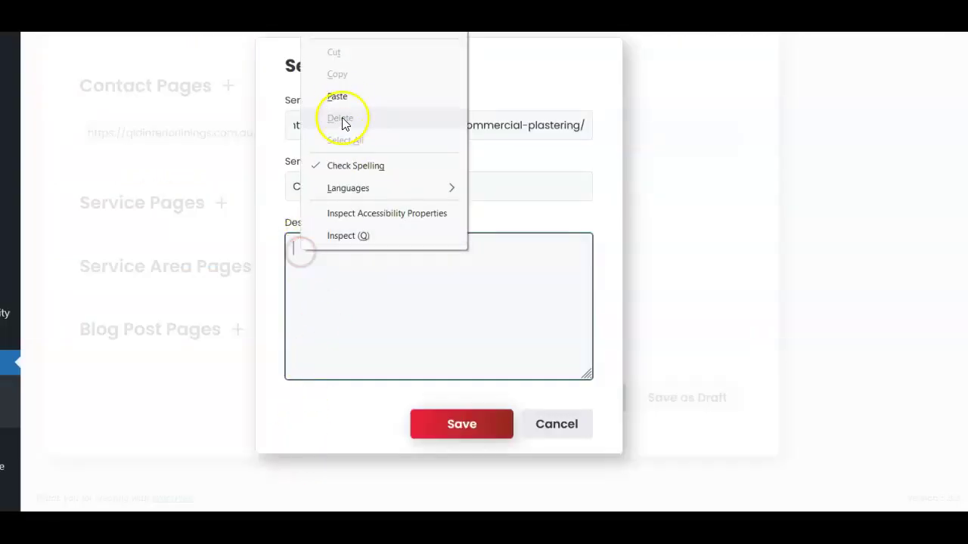
click(340, 96)
click(469, 428)
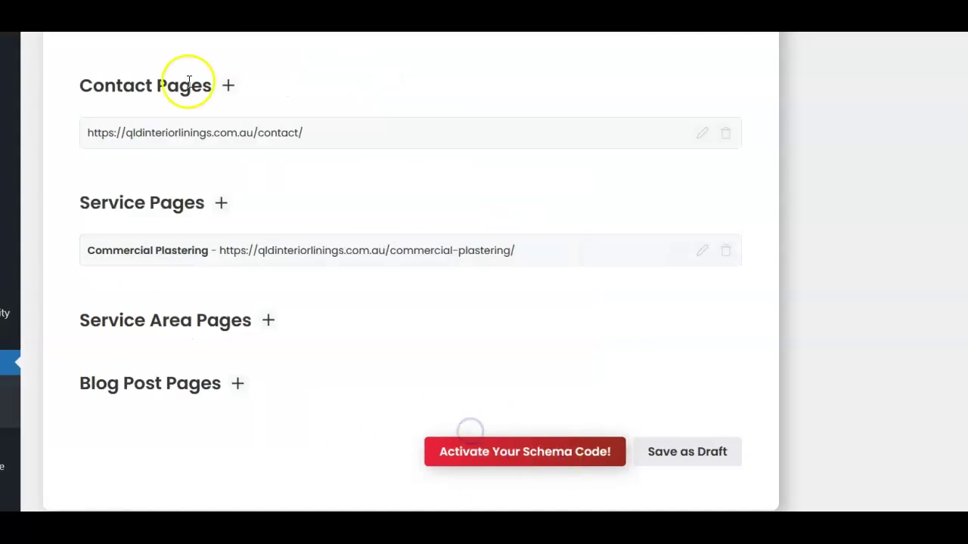
Start another Service Pages entry and paste the website's Residential Plastering page address as its Service Page URL
scroll(492, 191, down, 1)
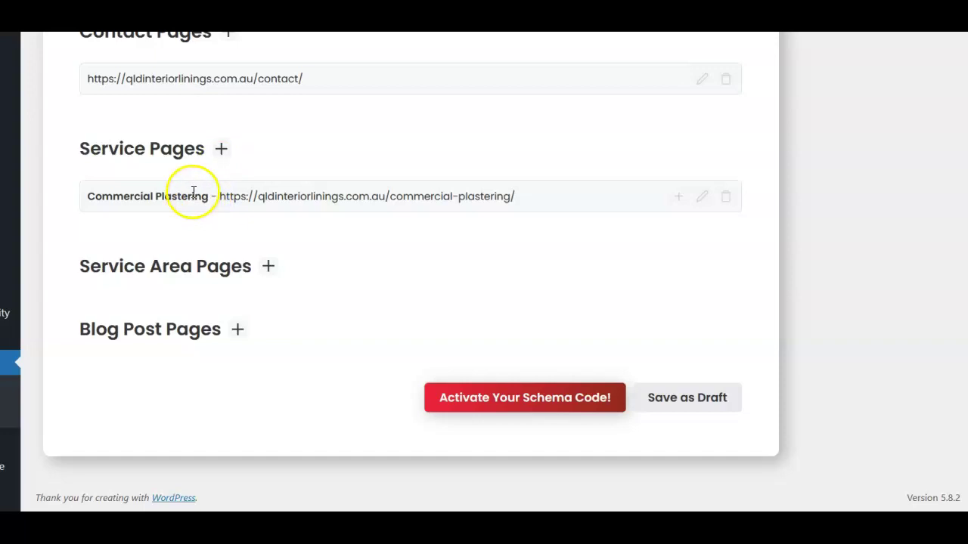
click(221, 149)
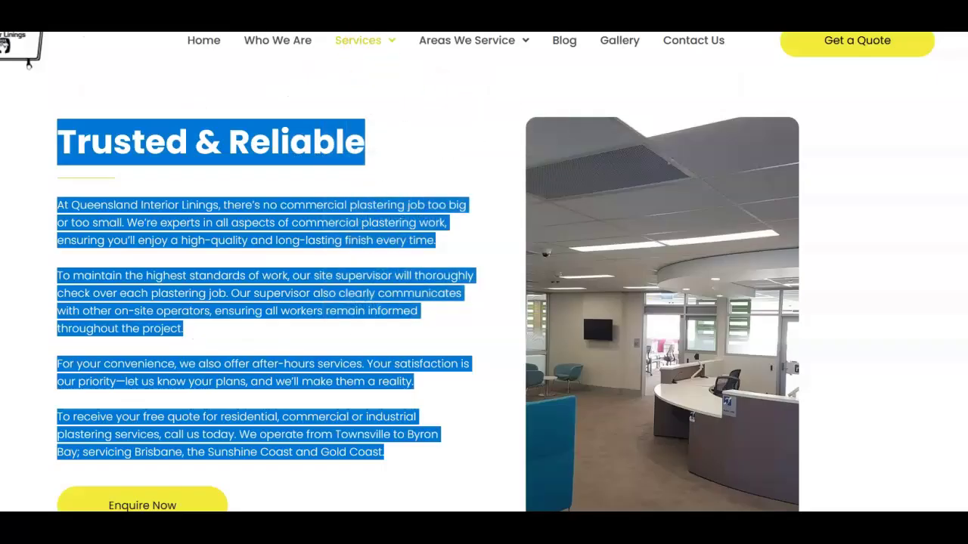
mouse_move(387, 117)
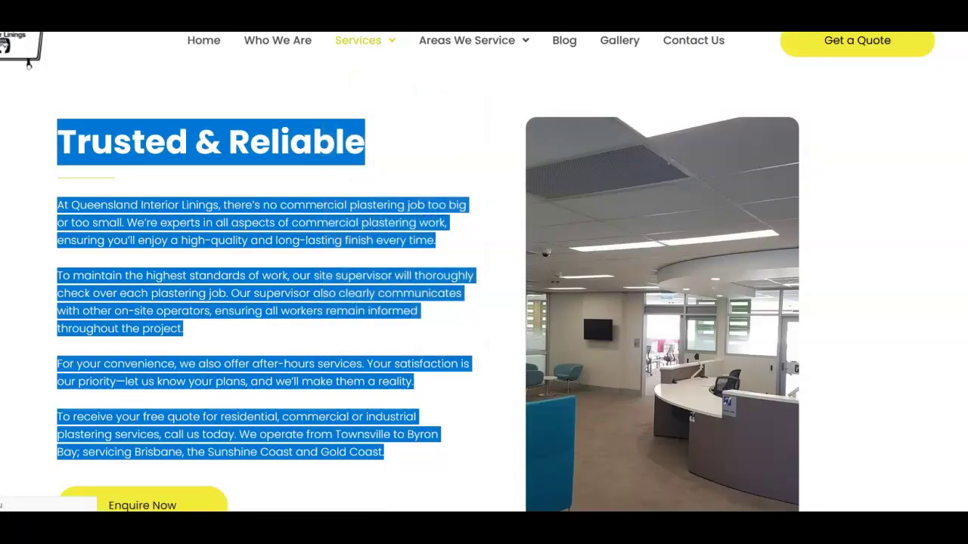
key(ctrl+l)
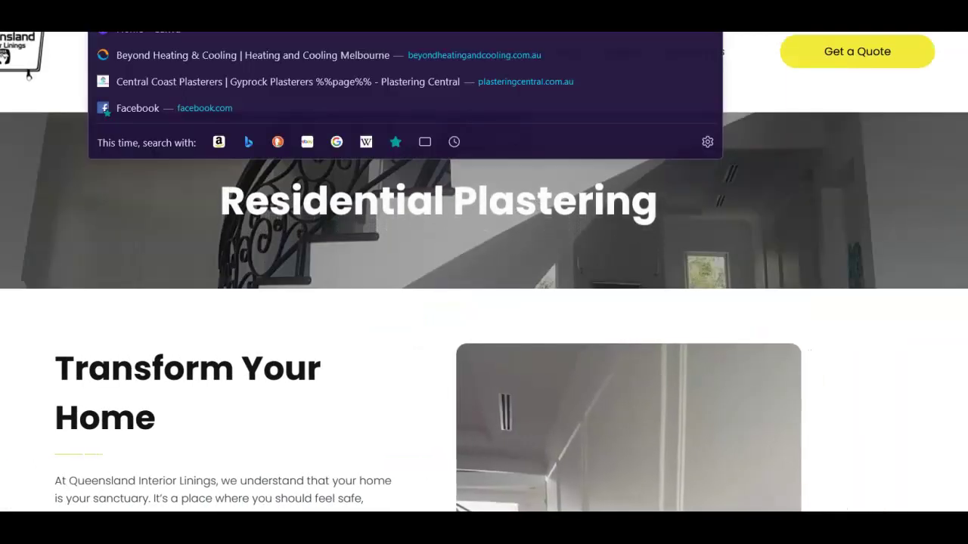
right_click(191, 39)
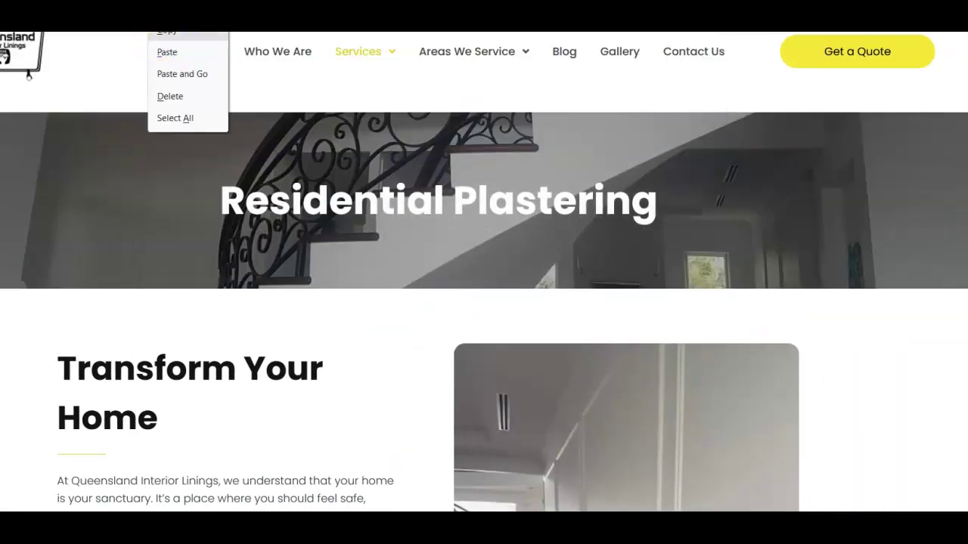
click(166, 30)
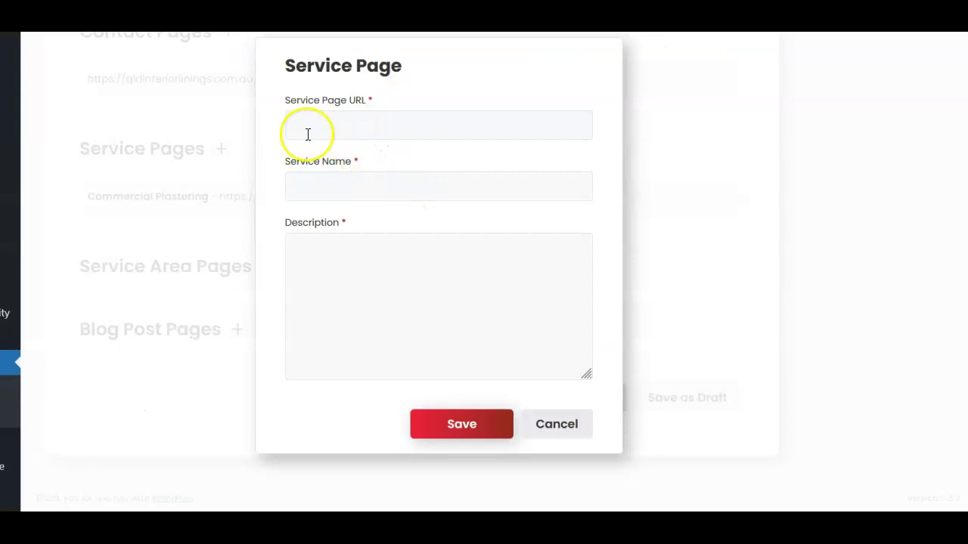
click(307, 124)
right_click(310, 125)
click(357, 231)
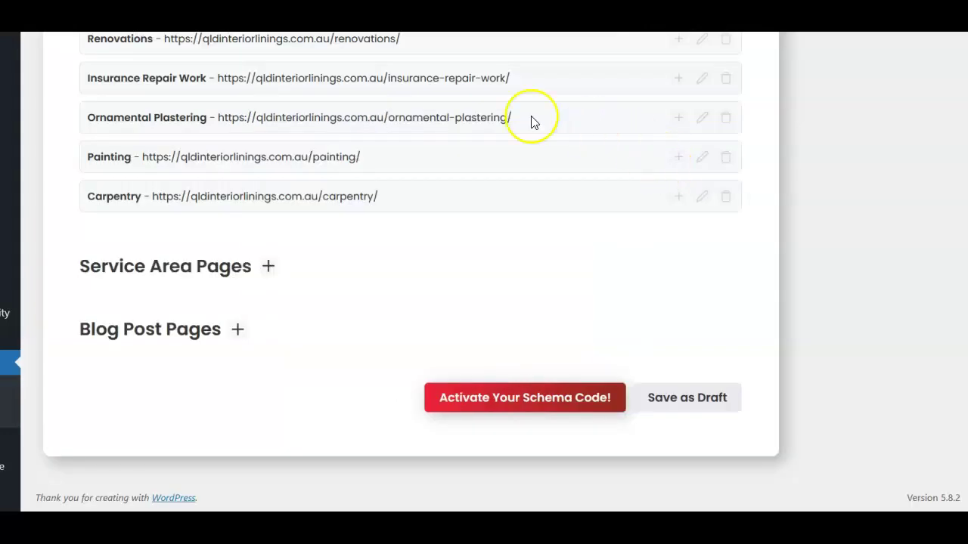
Review the Service Pages list, start a new Service Area Pages entry, and open the website's Plastering Arana Hills page
scroll(514, 189, up, 6)
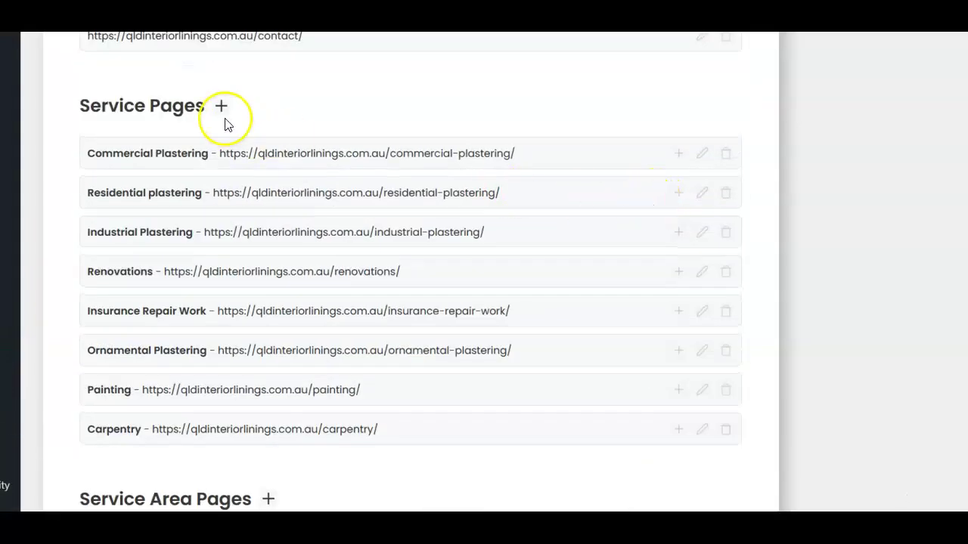
scroll(568, 324, down, 3)
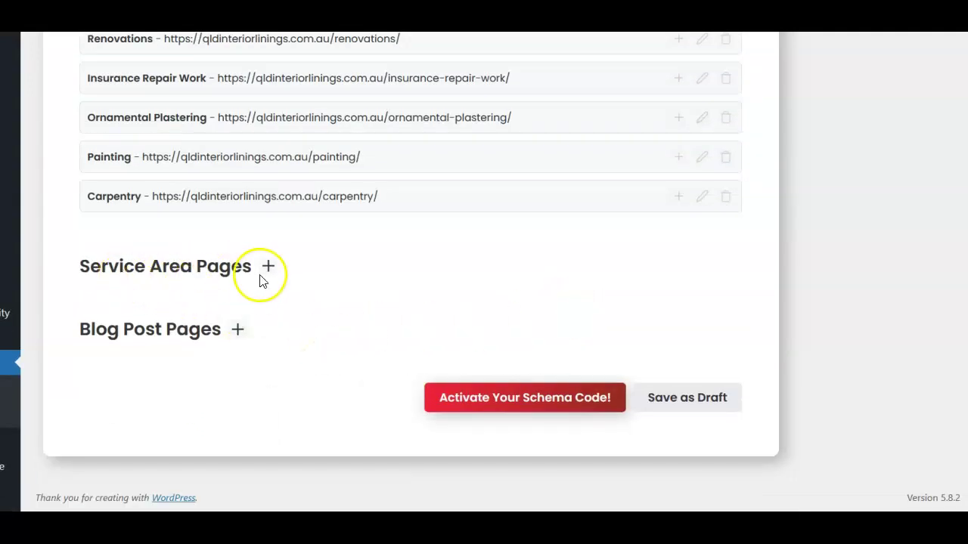
click(268, 267)
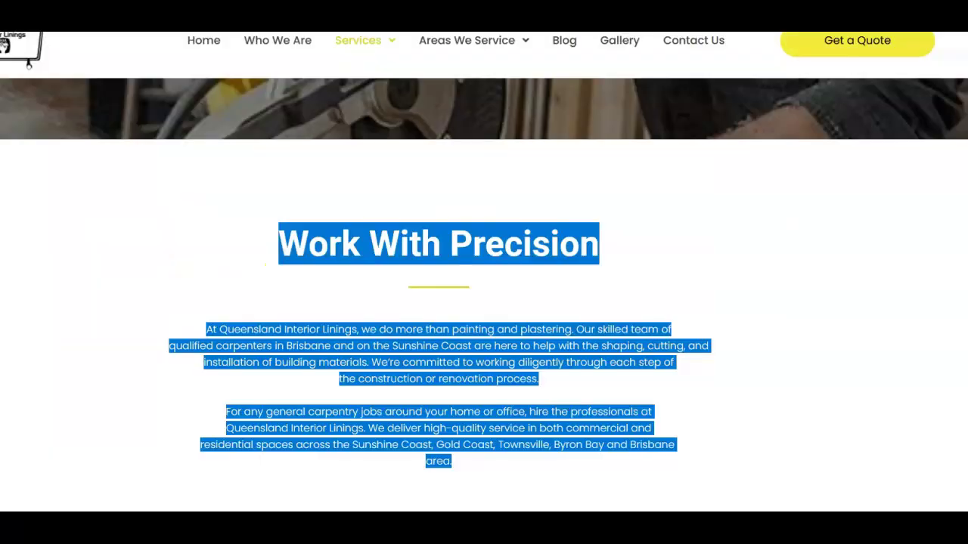
mouse_move(488, 47)
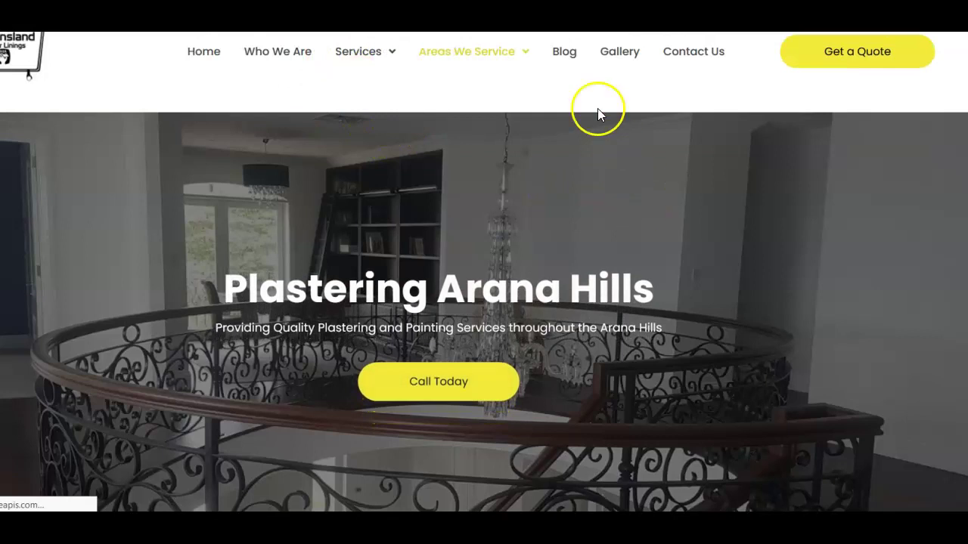
Examine the Arana Hills page's plastering text, reviews, other areas serviced, neighbourhoods and things-to-do sections
scroll(801, 184, down, 7)
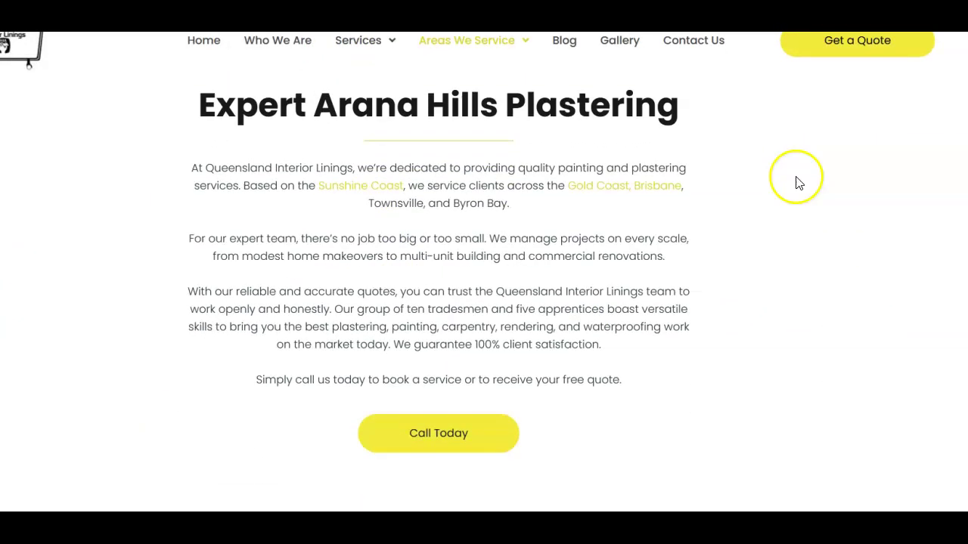
scroll(796, 183, up, 2)
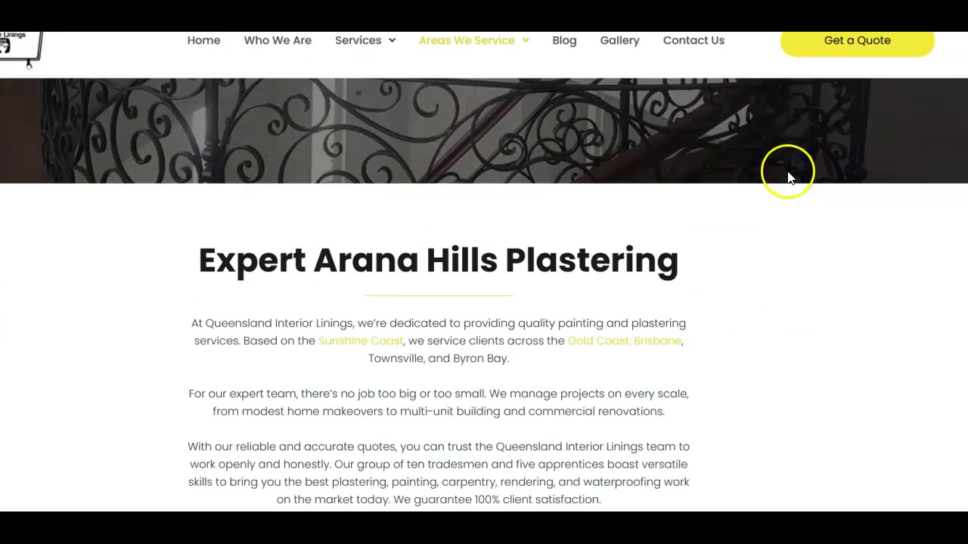
scroll(788, 160, down, 1)
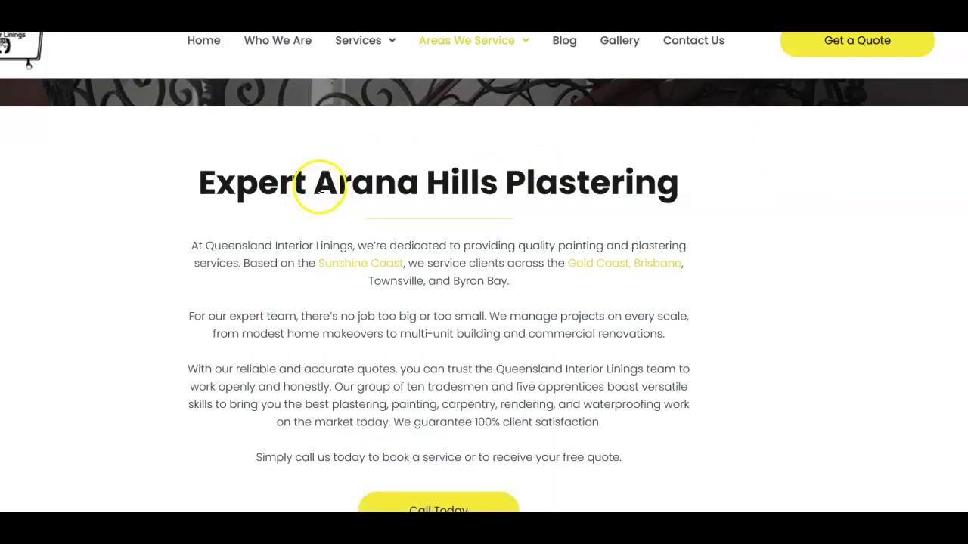
scroll(633, 213, down, 1)
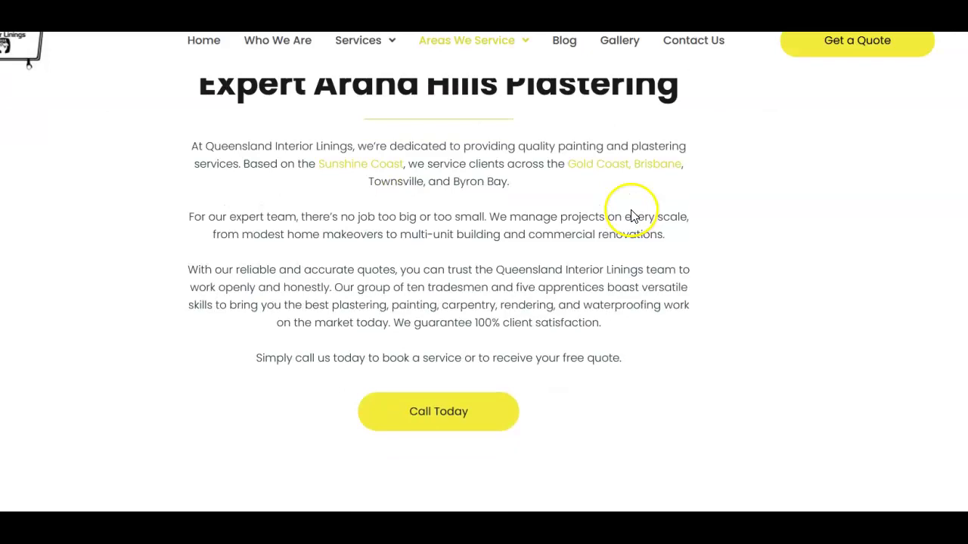
scroll(631, 214, down, 10)
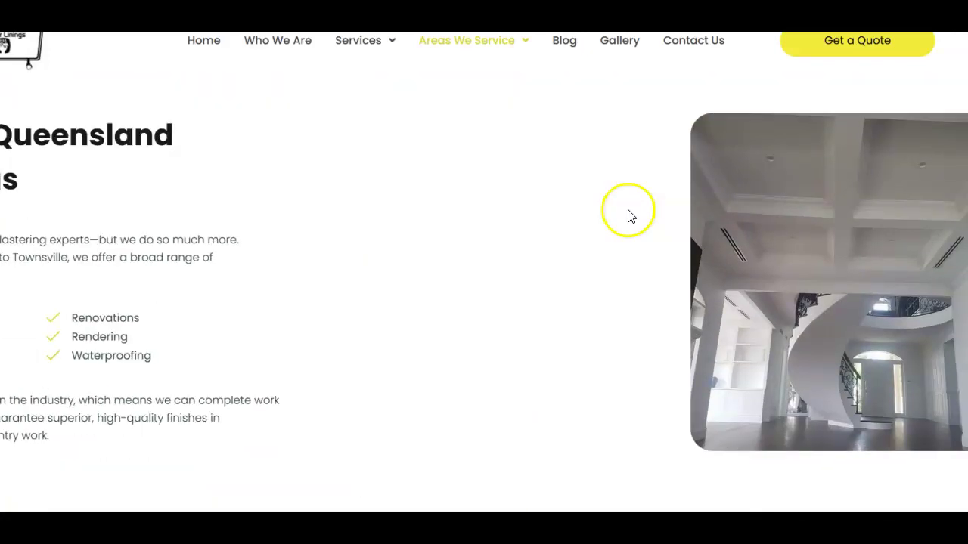
scroll(629, 213, down, 15)
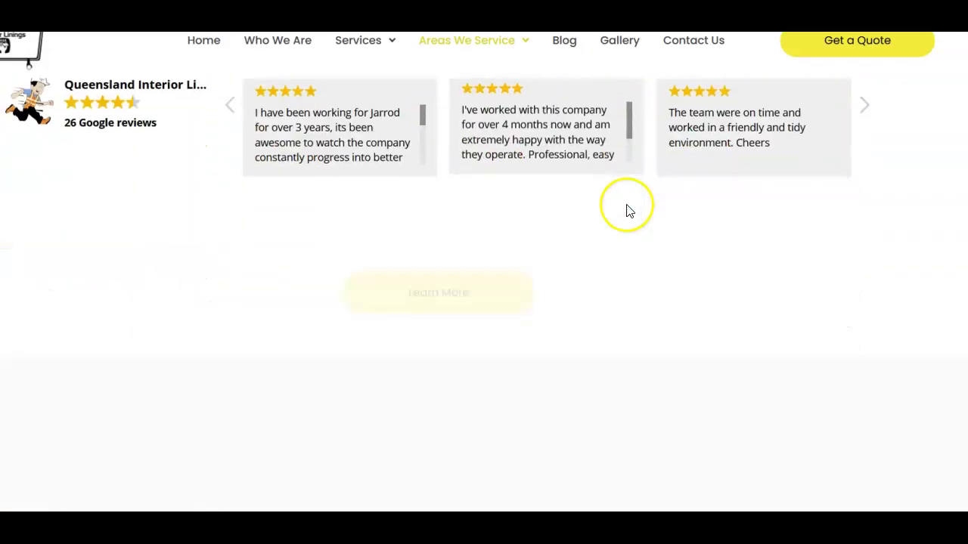
scroll(627, 211, down, 15)
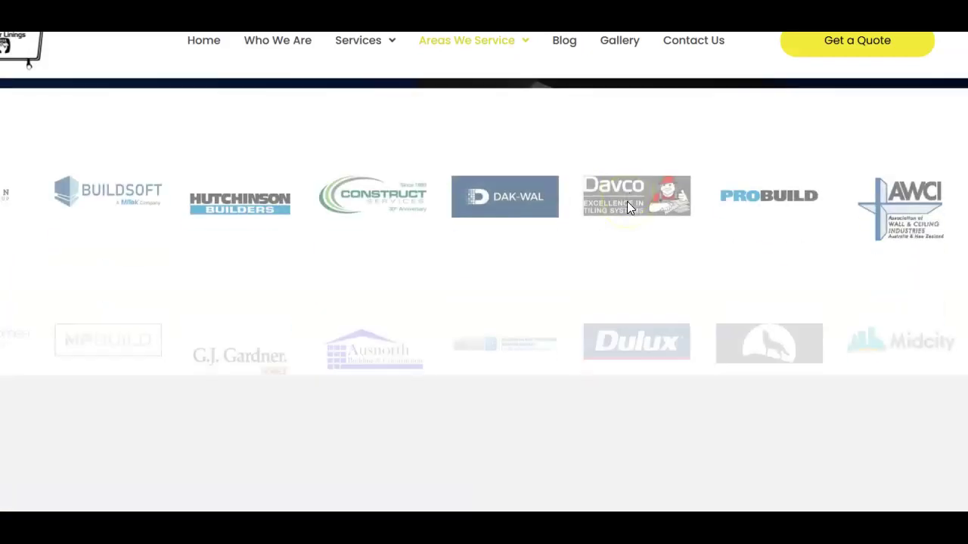
scroll(627, 204, down, 8)
scroll(626, 207, up, 2)
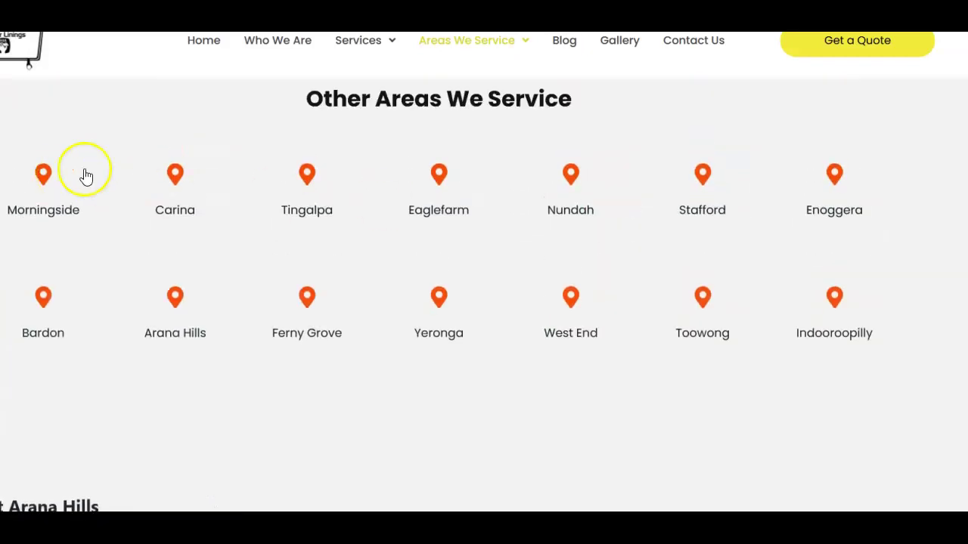
scroll(749, 204, down, 6)
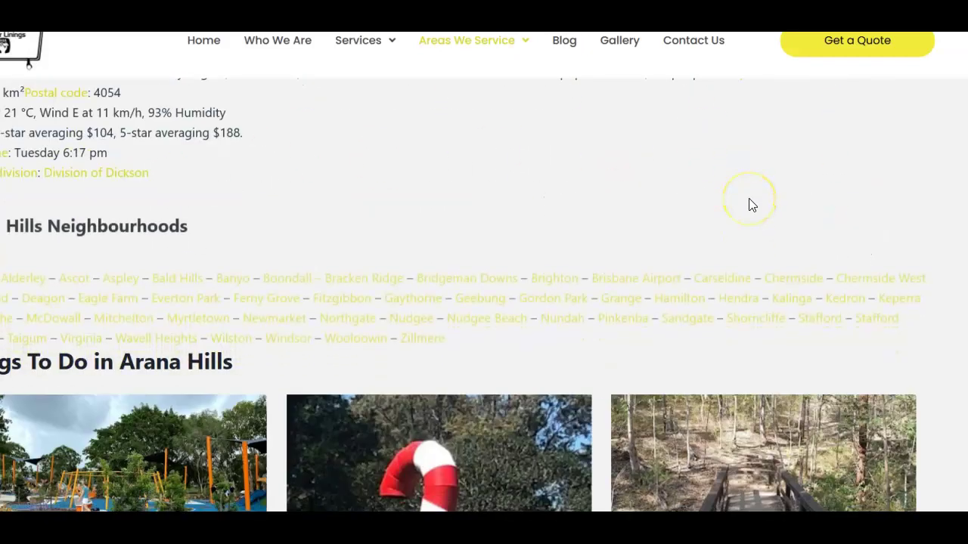
scroll(750, 205, up, 1)
scroll(458, 241, down, 1)
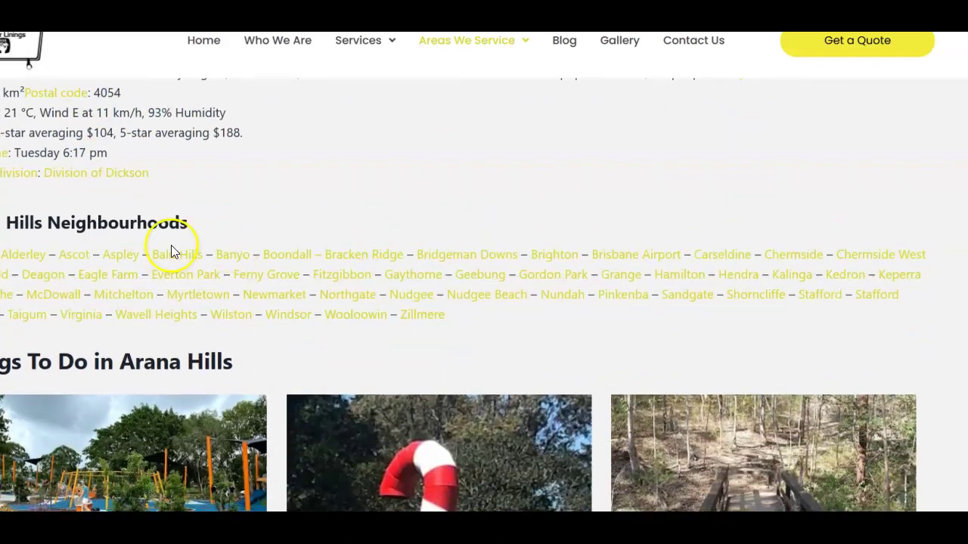
scroll(636, 295, down, 4)
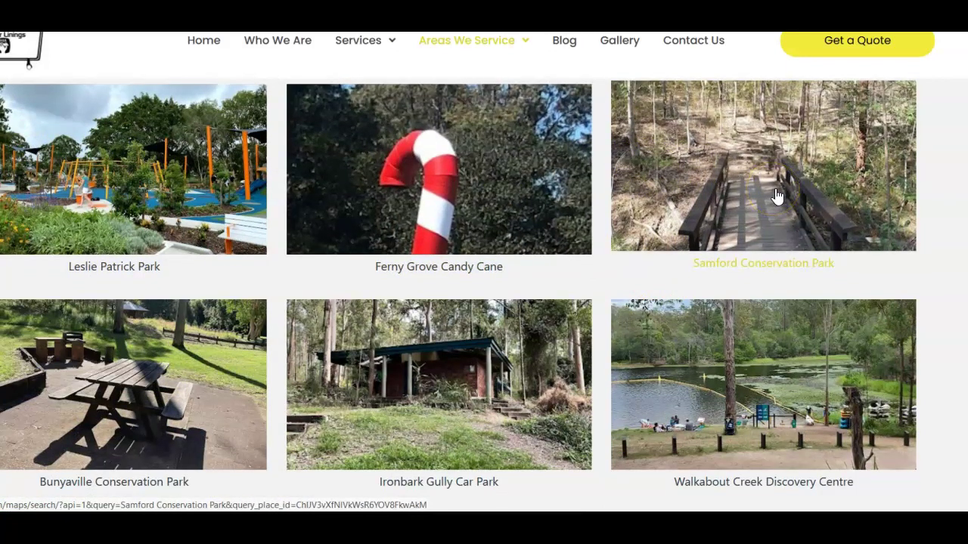
scroll(691, 184, down, 4)
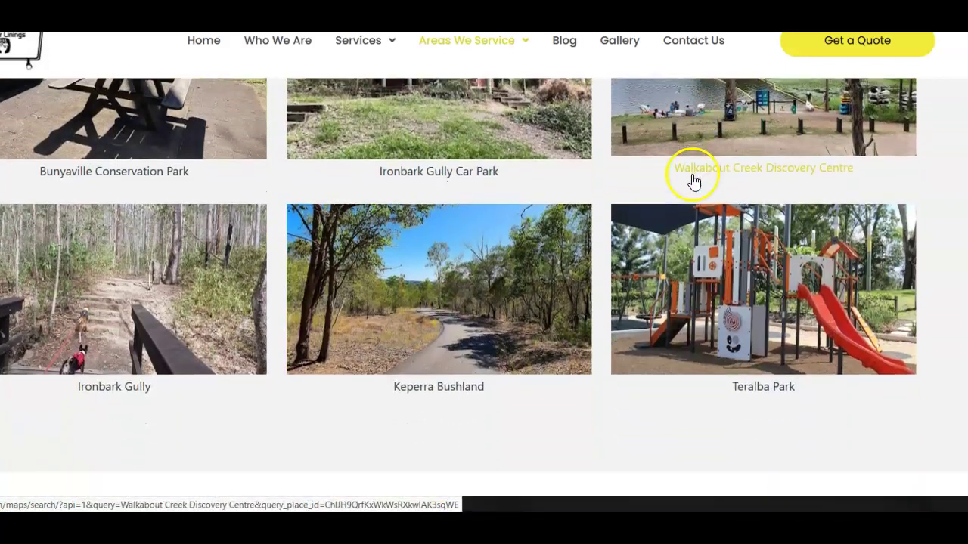
scroll(601, 114, down, 1)
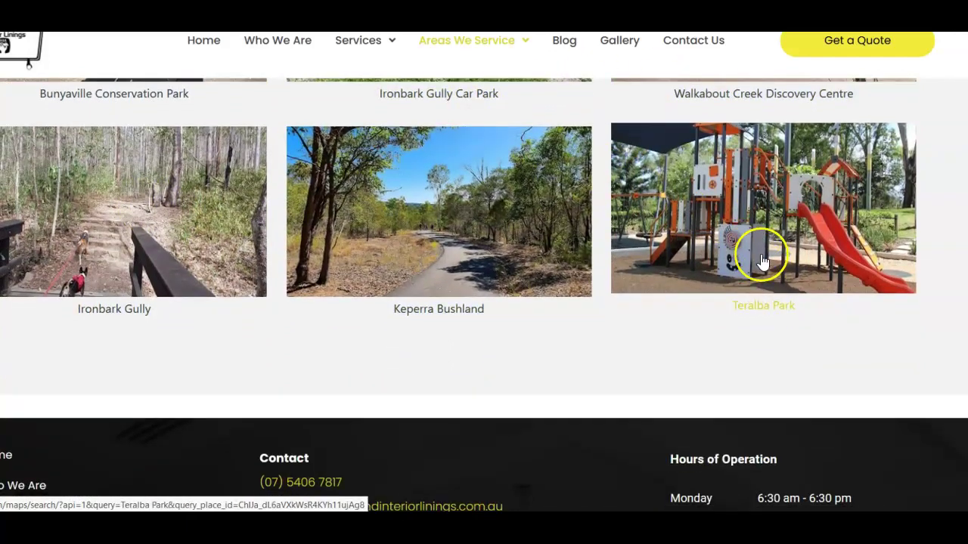
scroll(766, 303, up, 3)
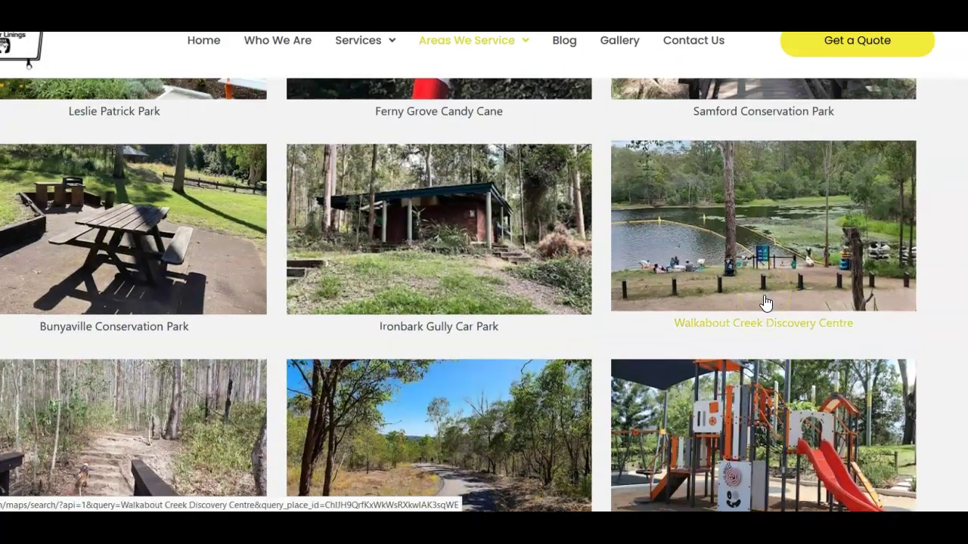
scroll(766, 302, down, 4)
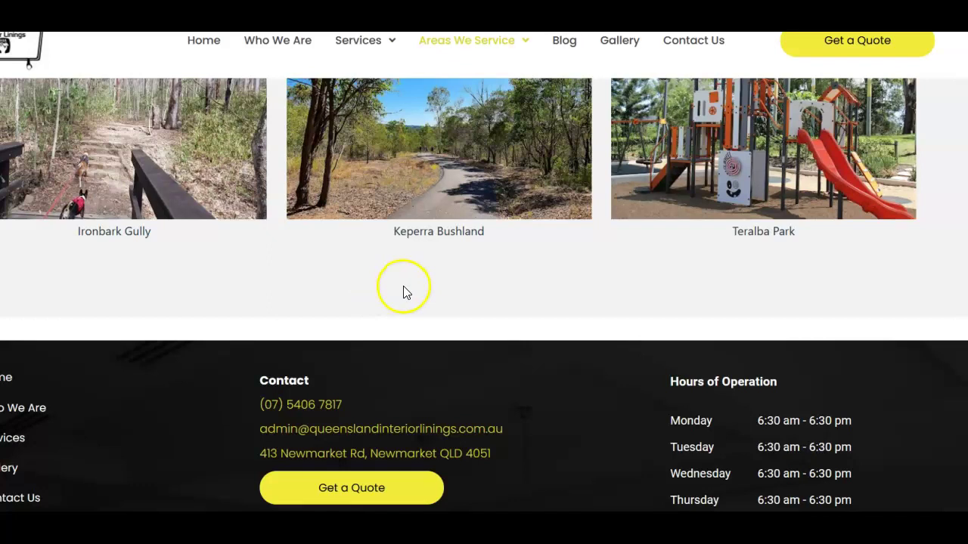
Copy the Arana Hills page's address and paste it as the Service Area Page URL
scroll(415, 291, up, 15)
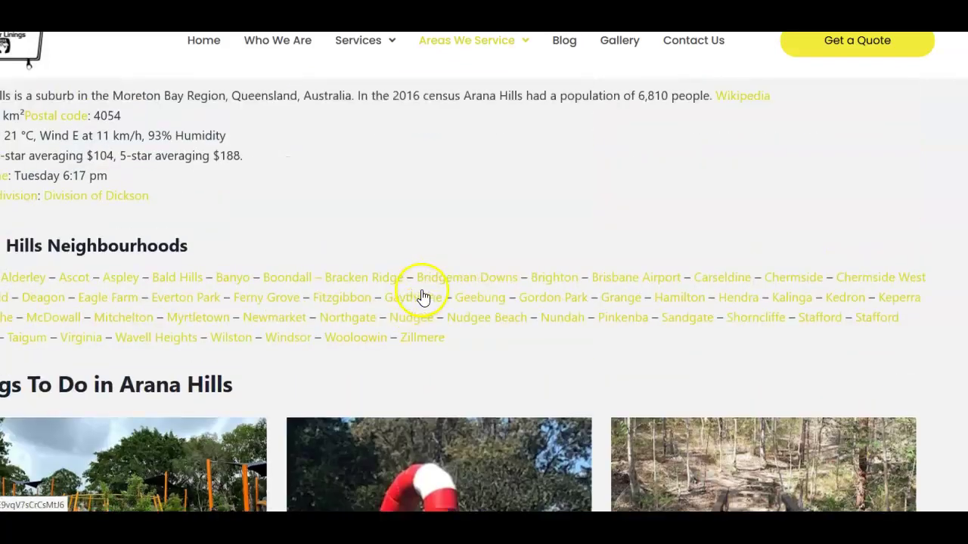
key(ctrl+l)
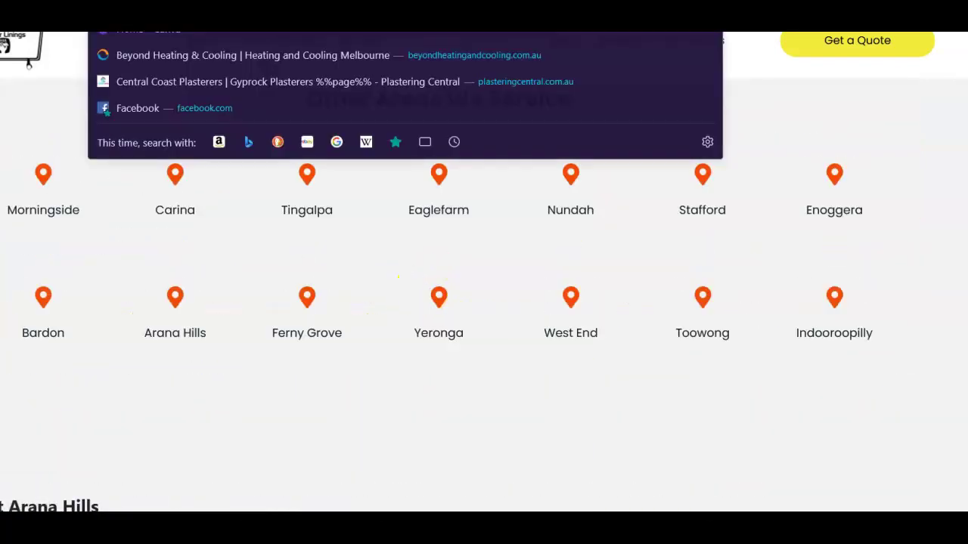
right_click(163, 29)
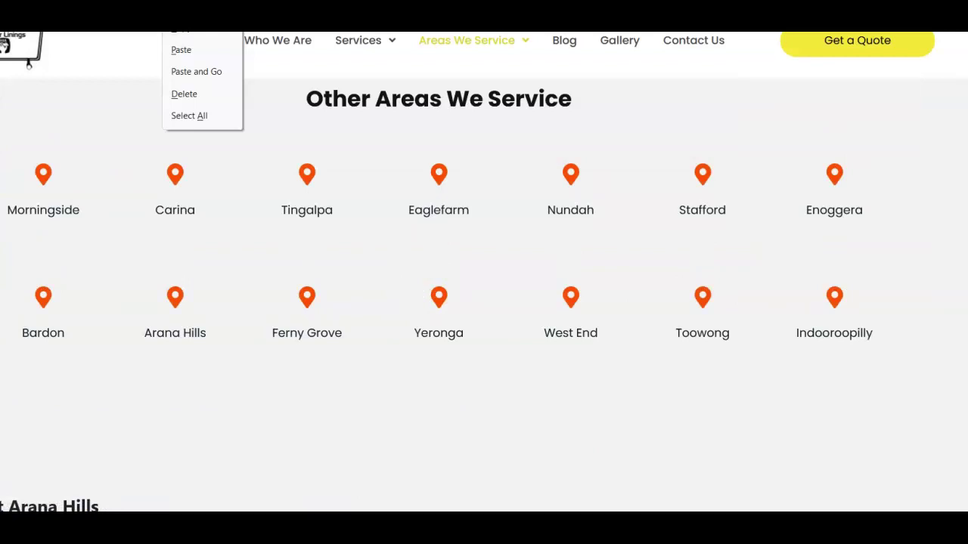
key(Escape)
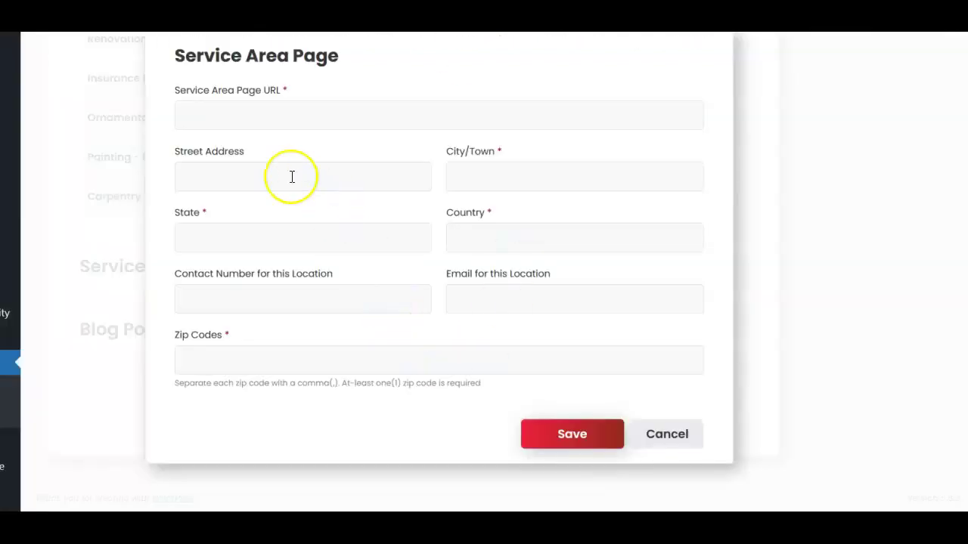
right_click(202, 116)
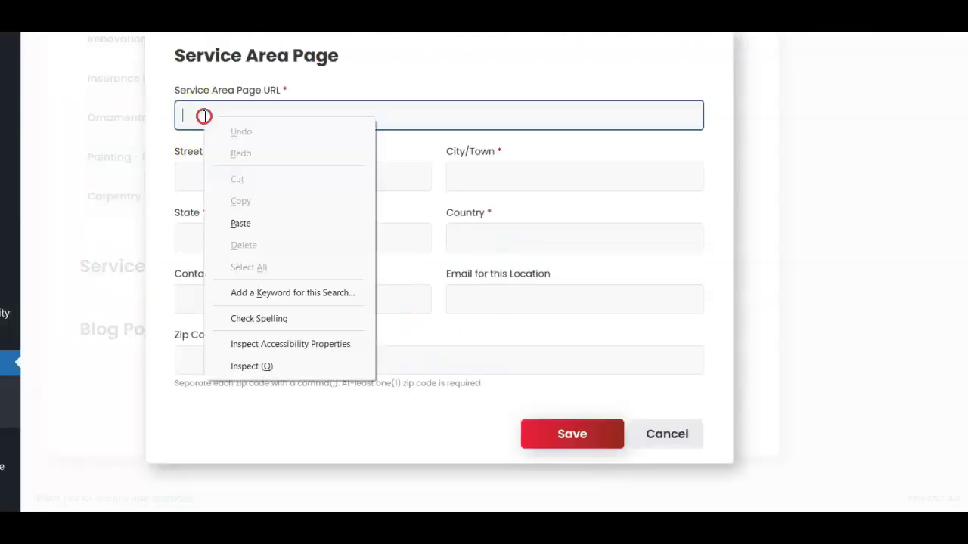
click(245, 232)
Set the service area's City/Town to Arana Hills, Country to Australia and State to Queensland
click(462, 176)
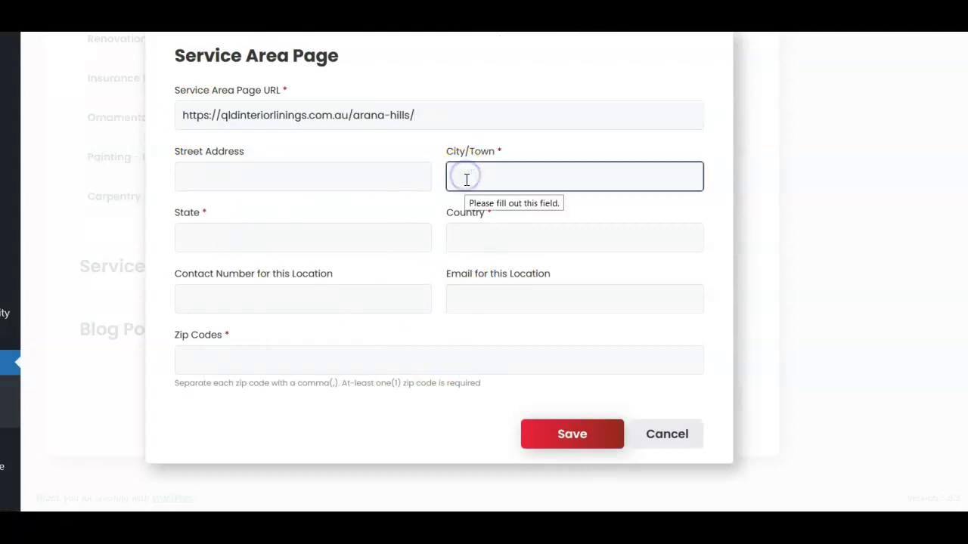
text(Arana Hills)
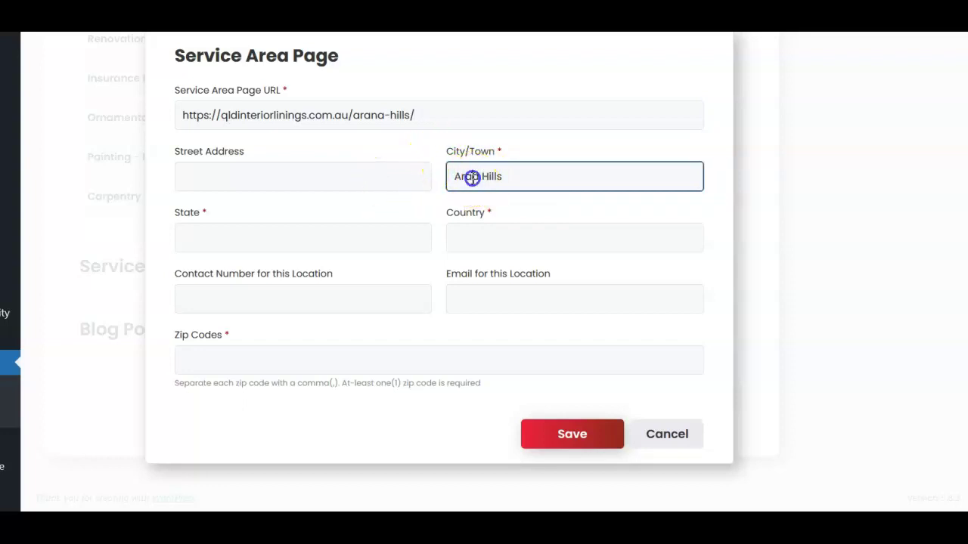
click(519, 234)
text(au)
click(482, 265)
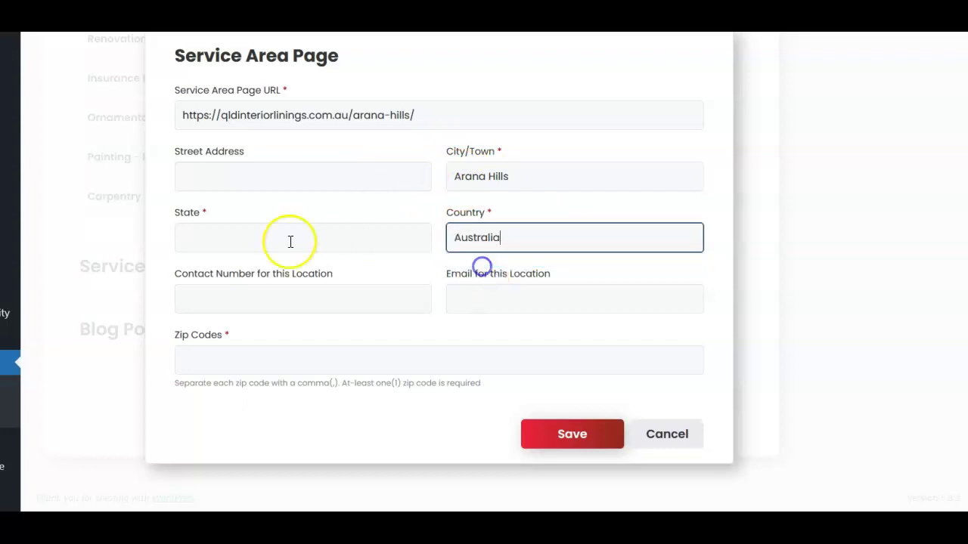
click(254, 241)
text(q)
click(237, 258)
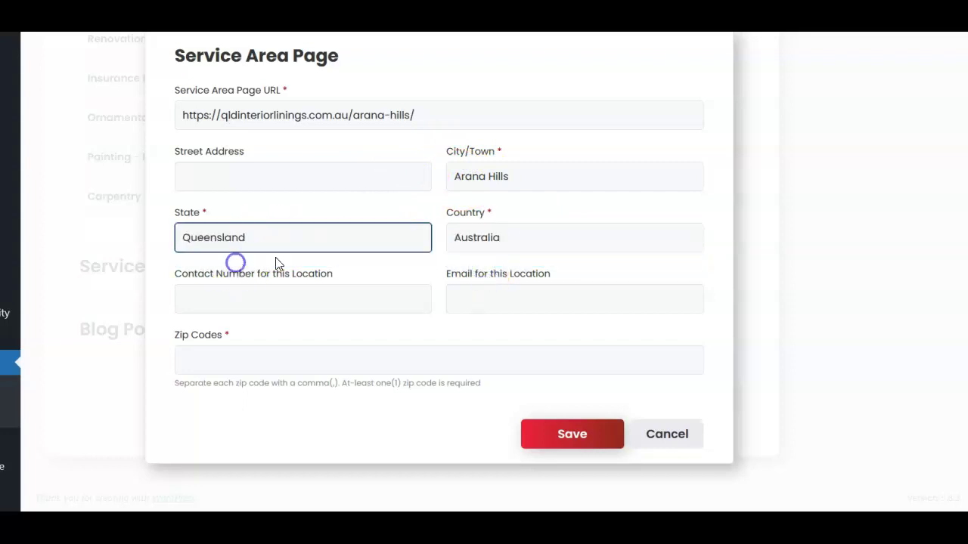
Check the Arana Hills page for its postal code, enter 4054 as the Zip Code, and save the service area entry
click(224, 358)
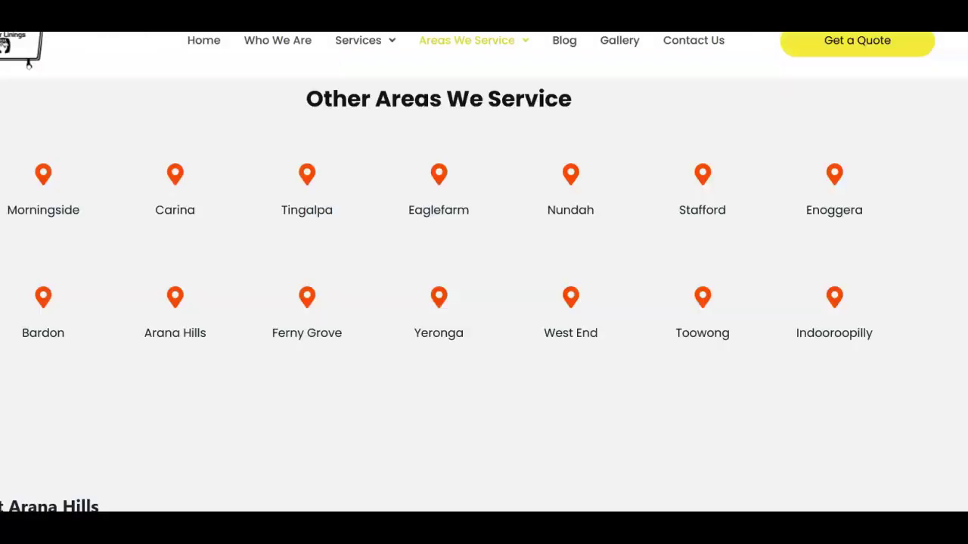
scroll(394, 226, down, 5)
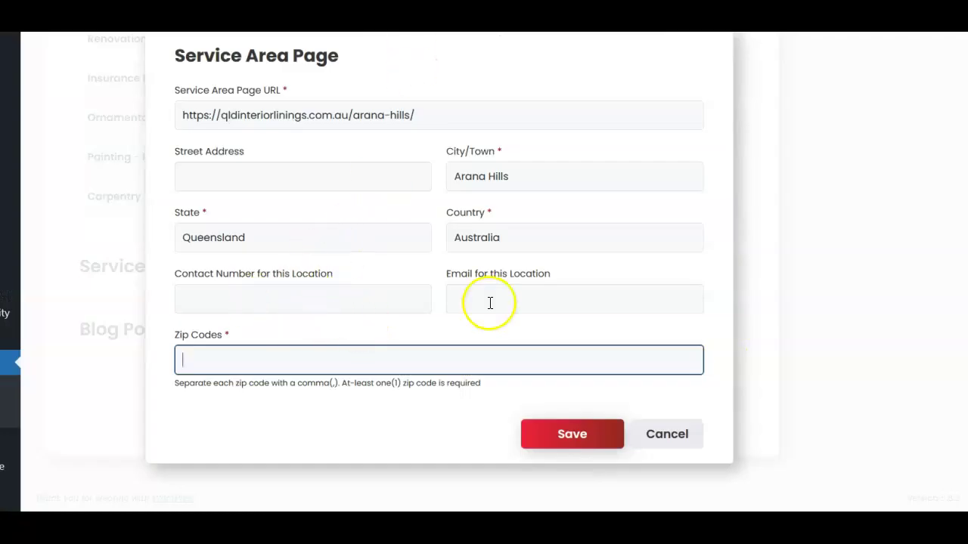
click(488, 302)
click(265, 358)
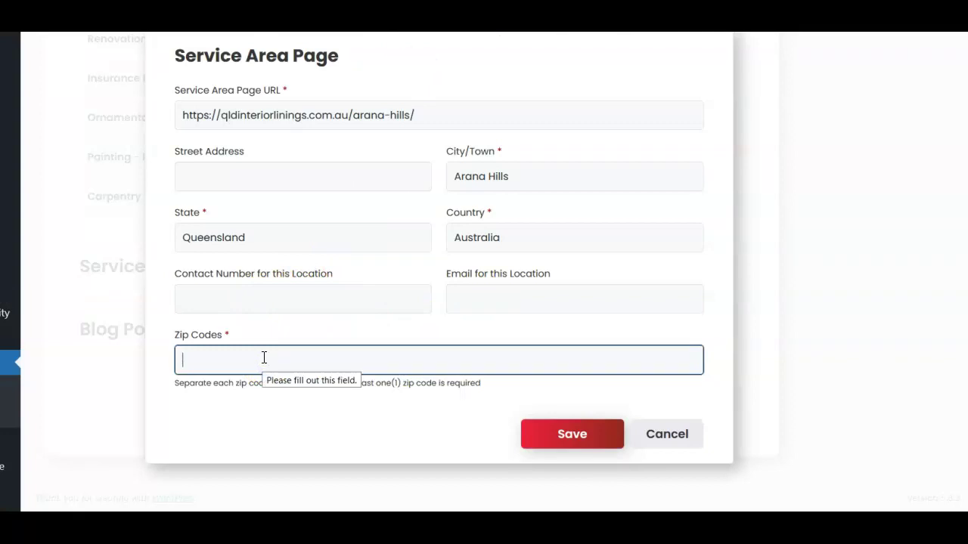
text(4054)
click(567, 437)
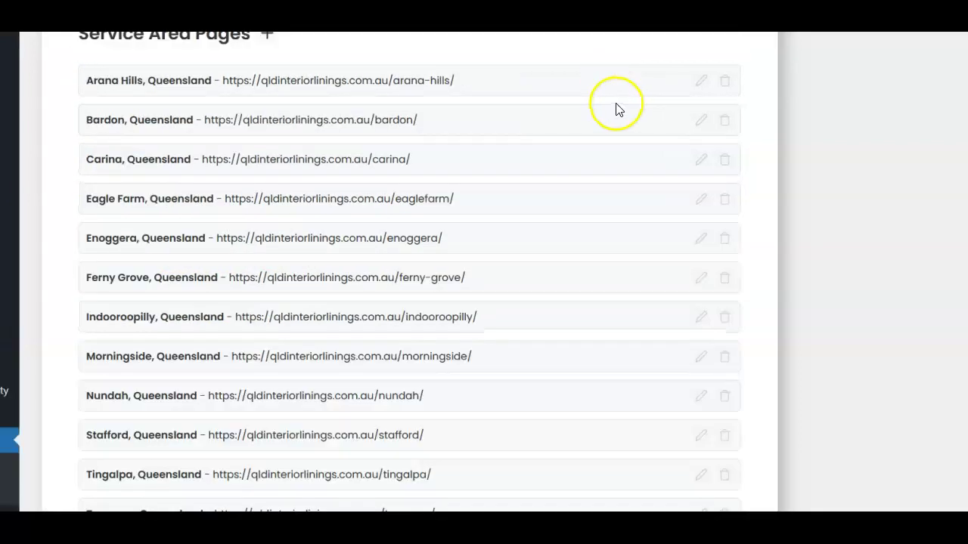
Review the Service Area Pages list and start a new Blog Post Pages entry
scroll(614, 109, down, 1)
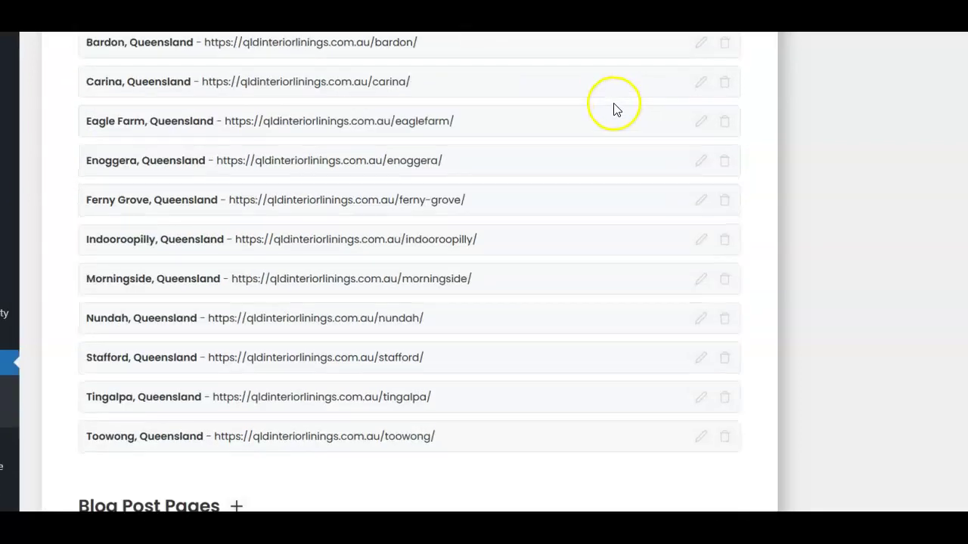
scroll(616, 136, up, 1)
scroll(616, 148, down, 3)
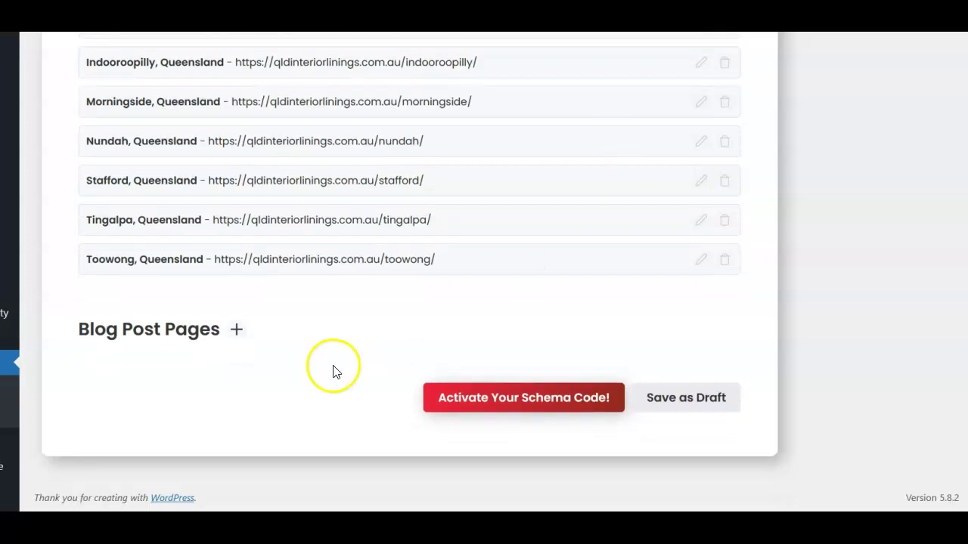
click(238, 334)
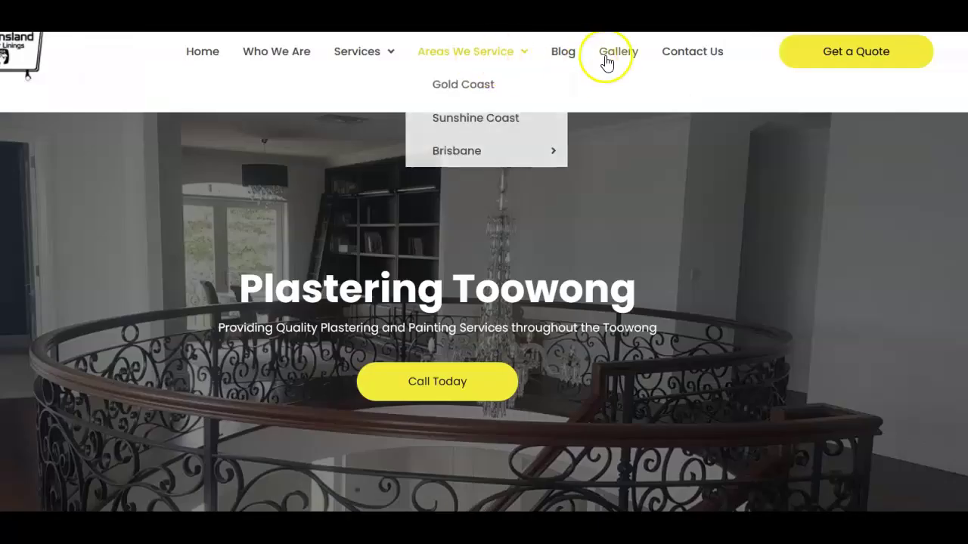
Open the website's blog and go to the post "New Ceiling Options For Queenslander Renovation"
click(564, 53)
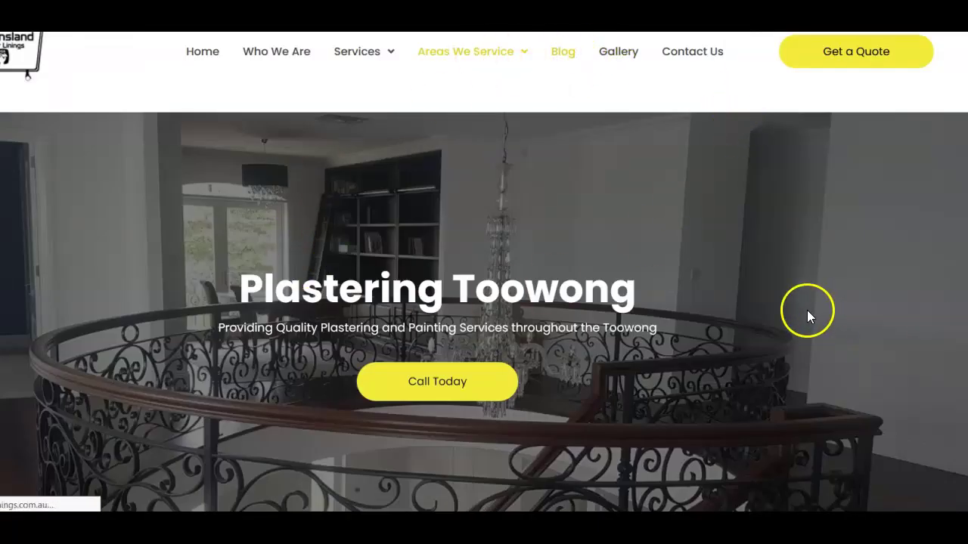
scroll(398, 201, down, 6)
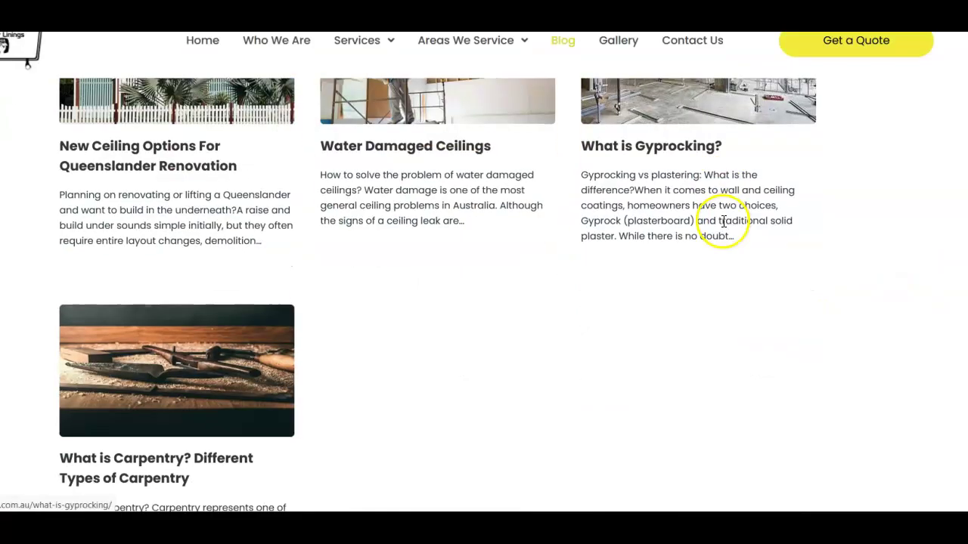
scroll(720, 222, up, 3)
scroll(729, 233, up, 2)
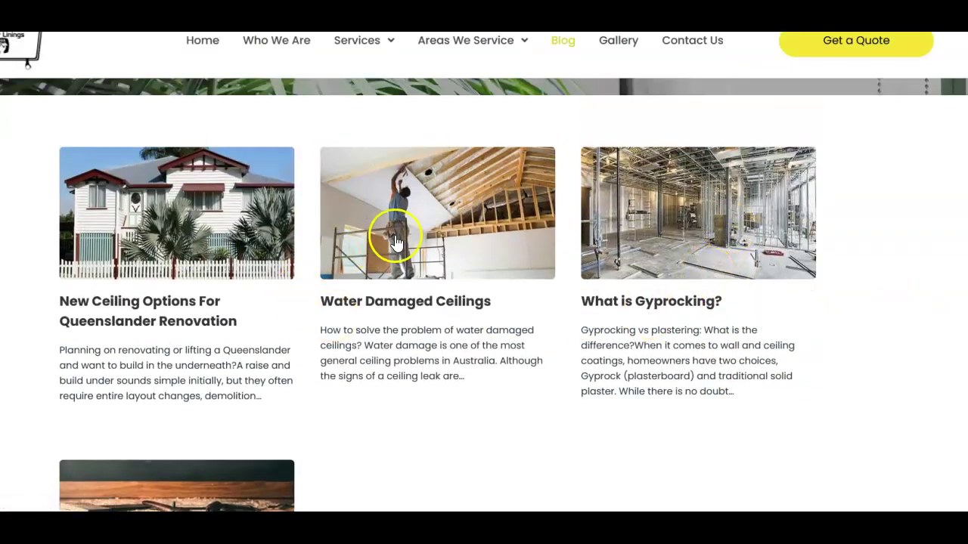
click(112, 303)
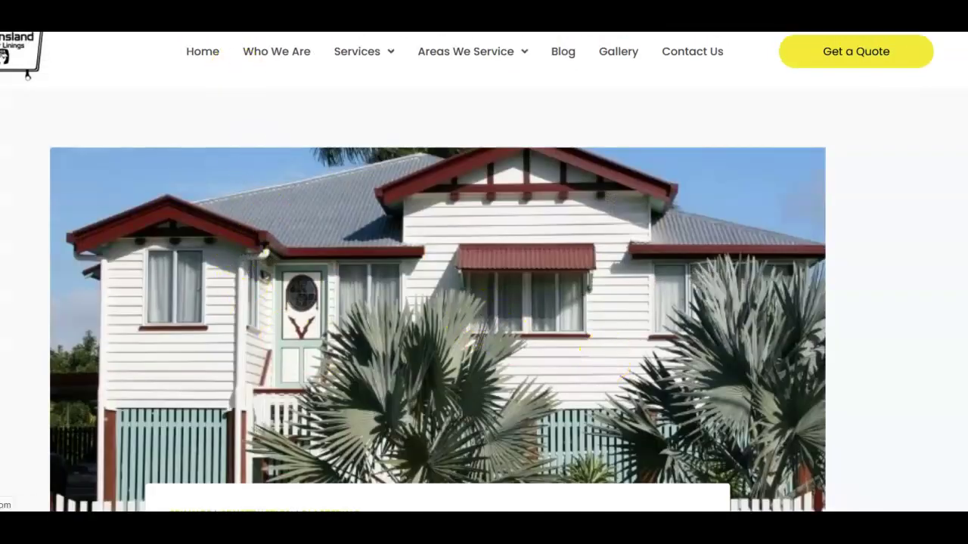
Copy the blog post's address and paste it as the Blog Post Page URL
key(ctrl+l)
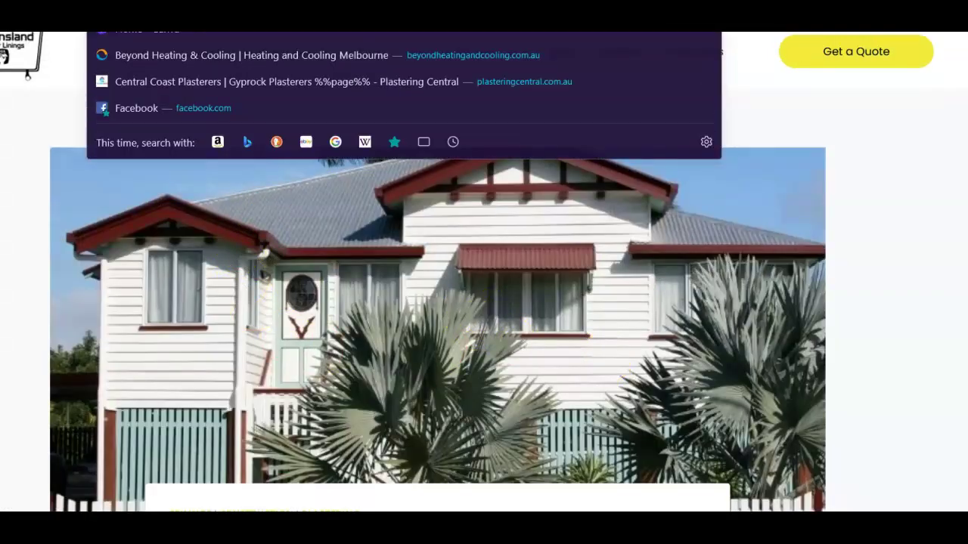
right_click(199, 32)
click(215, 36)
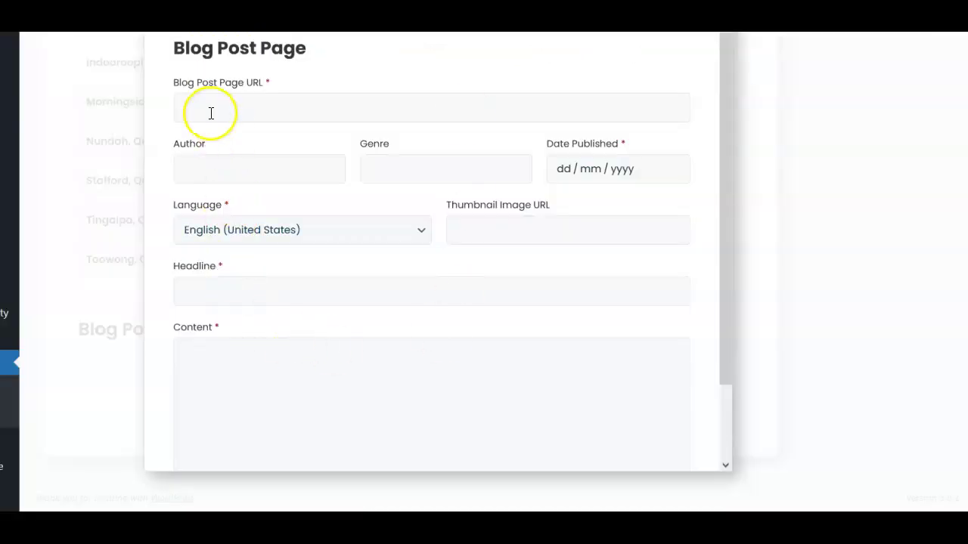
click(210, 107)
right_click(211, 108)
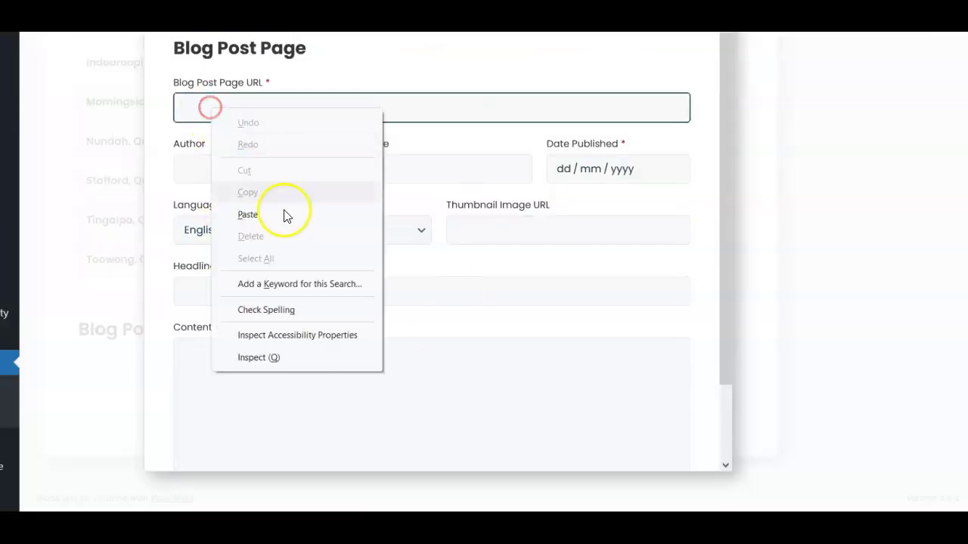
click(250, 216)
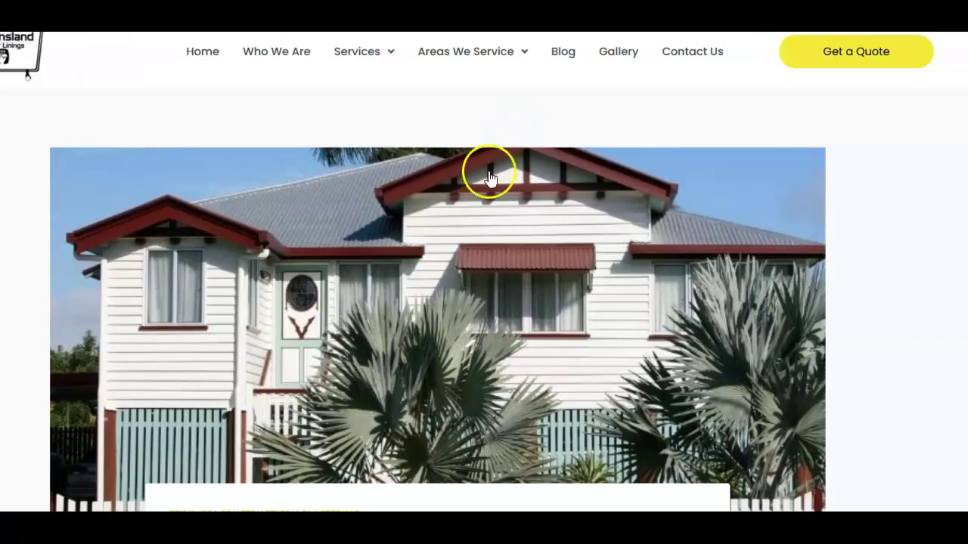
Look up the post's publication date and set Date Published to 04/12/2021
scroll(488, 168, down, 5)
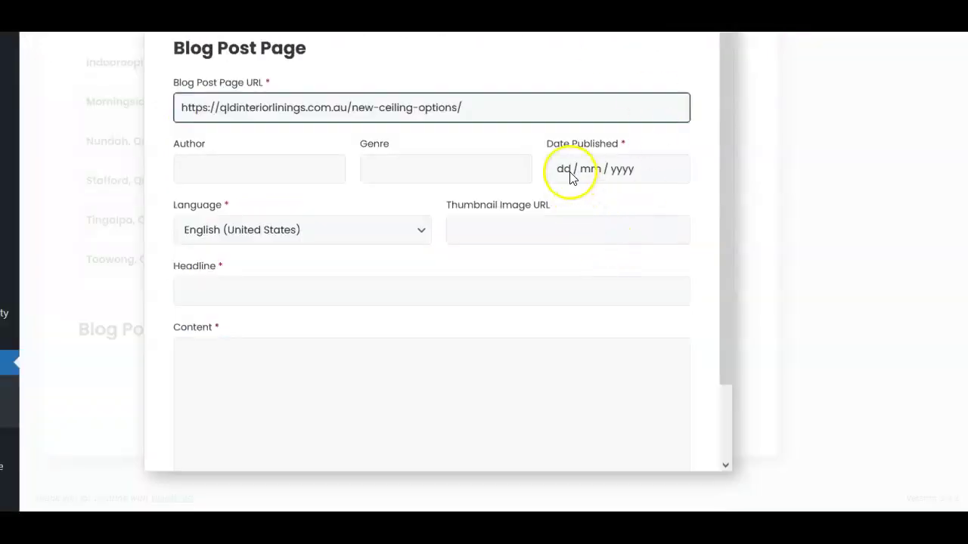
click(567, 170)
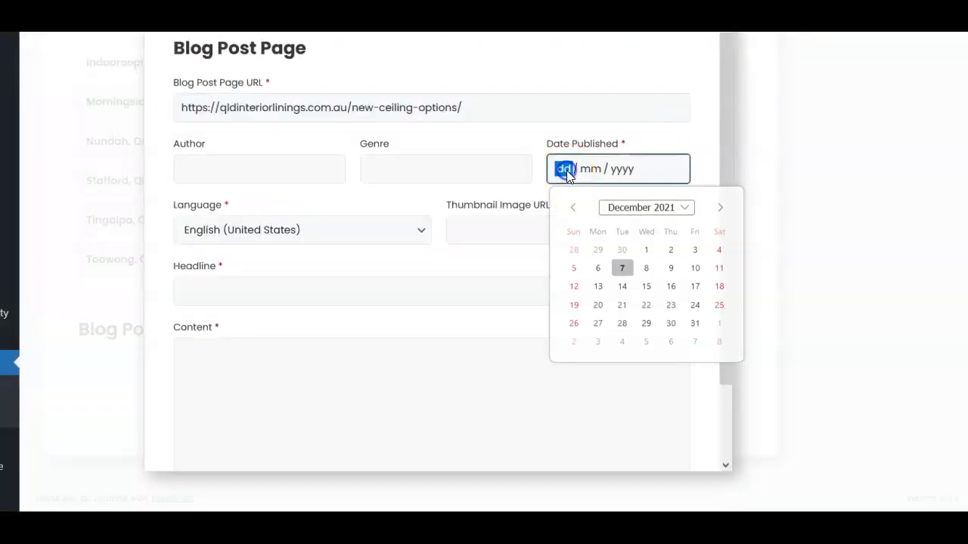
text(04)
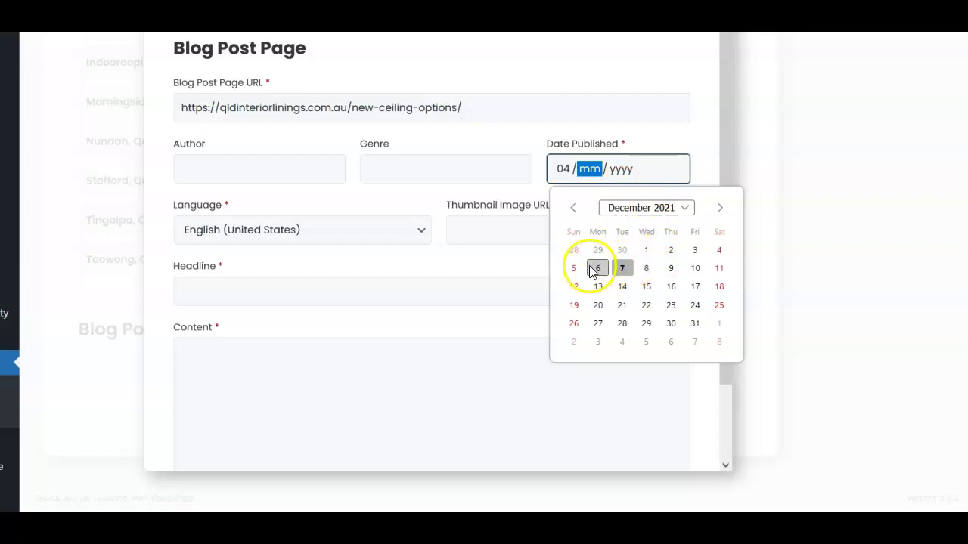
click(719, 250)
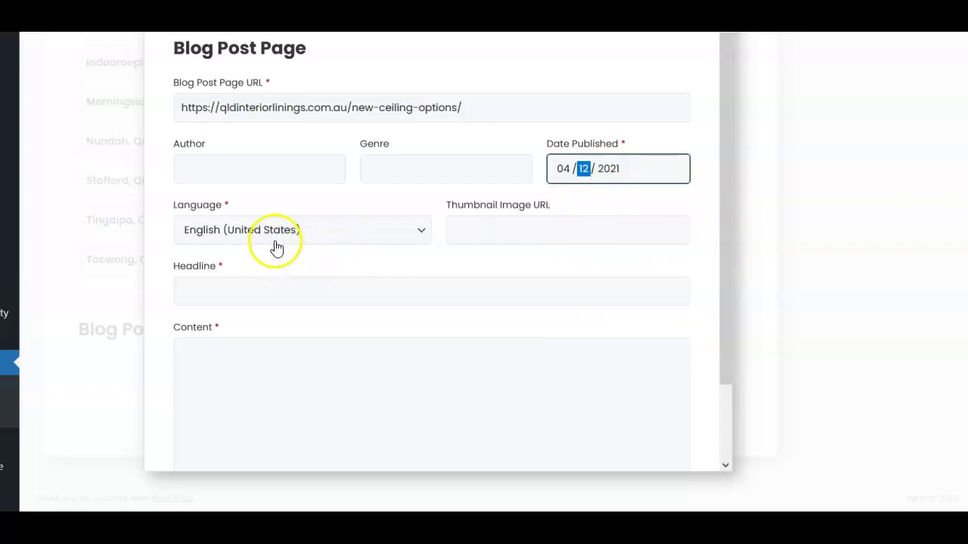
Copy the link of the post's featured Queenslander house image and paste it as the Thumbnail Image URL
click(500, 227)
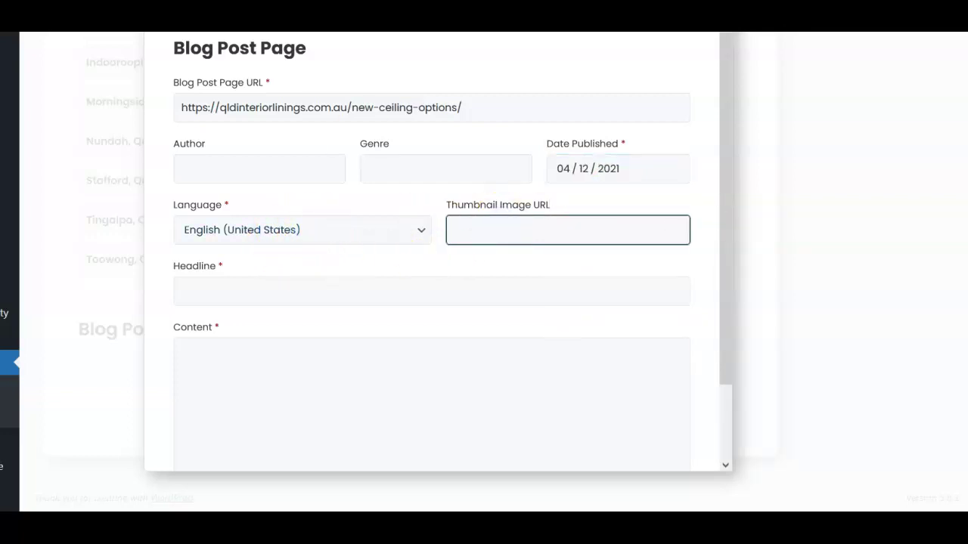
key(alt+Tab)
scroll(401, 174, up, 5)
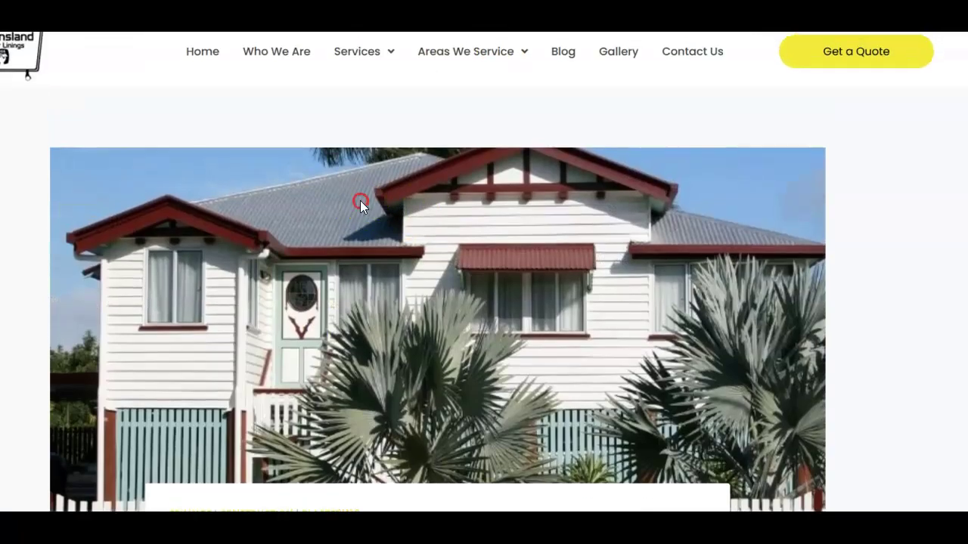
right_click(359, 201)
click(395, 282)
key(alt+Tab)
right_click(491, 231)
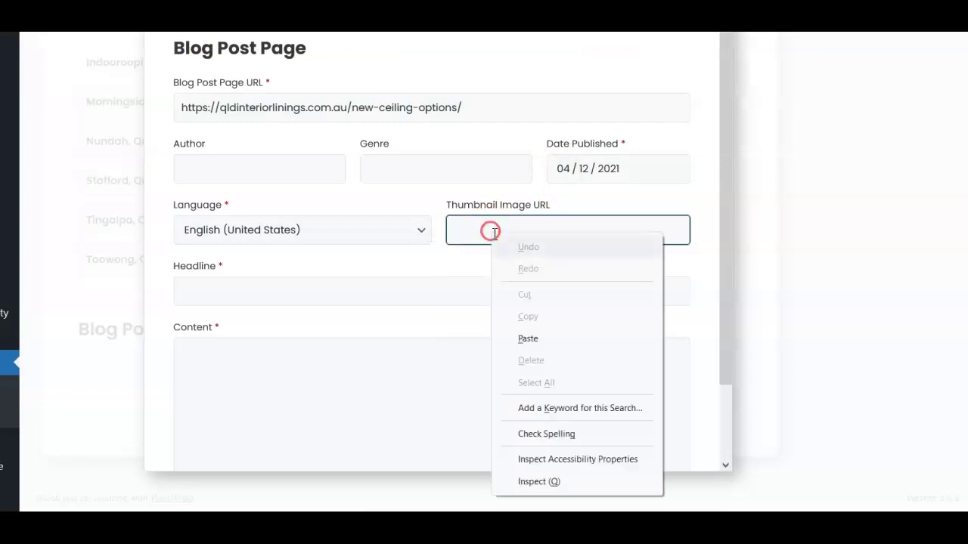
click(527, 339)
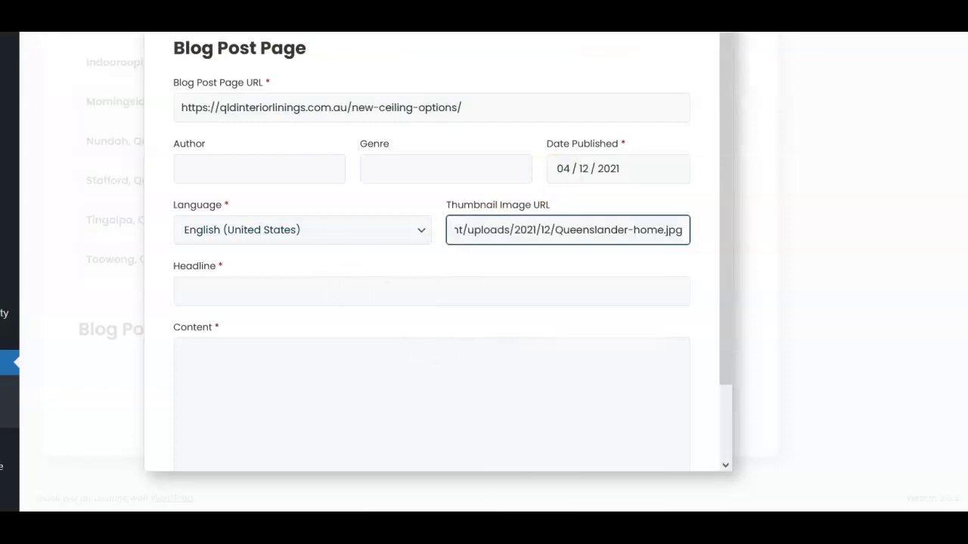
Copy the blog post's title "New Ceiling Options For Queenslander Renovation" and paste it as the Headline
key(alt+Tab)
scroll(368, 171, down, 5)
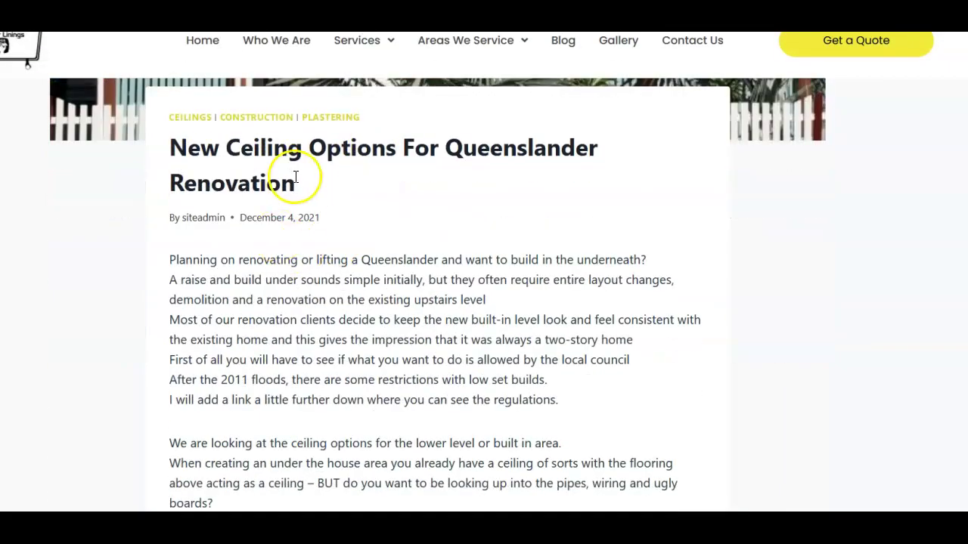
drag(296, 177, 145, 148)
right_click(201, 154)
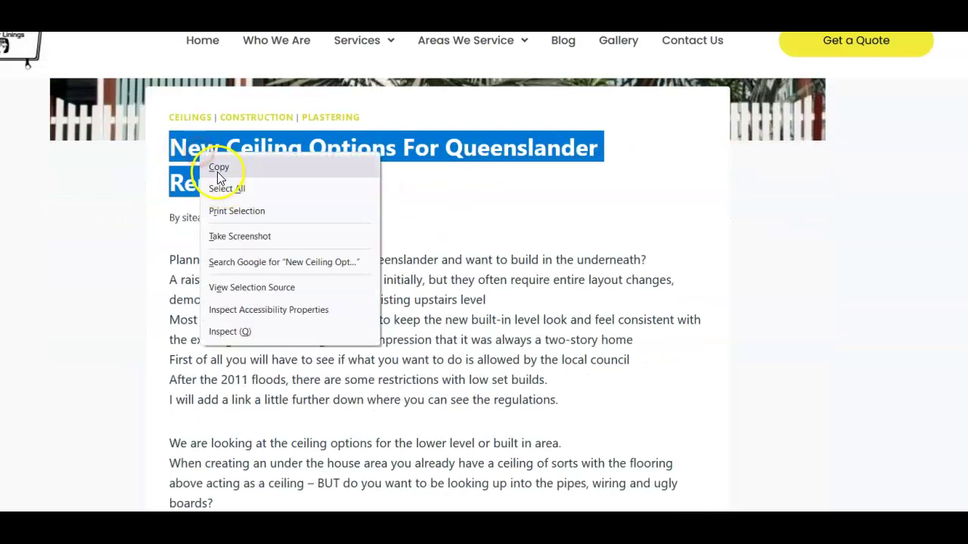
click(217, 169)
key(alt+Tab)
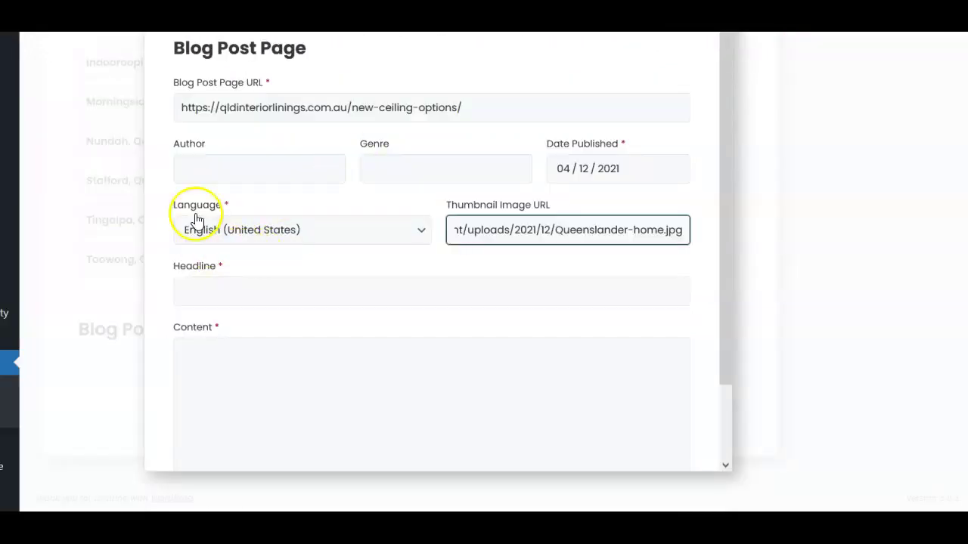
click(223, 287)
right_click(223, 287)
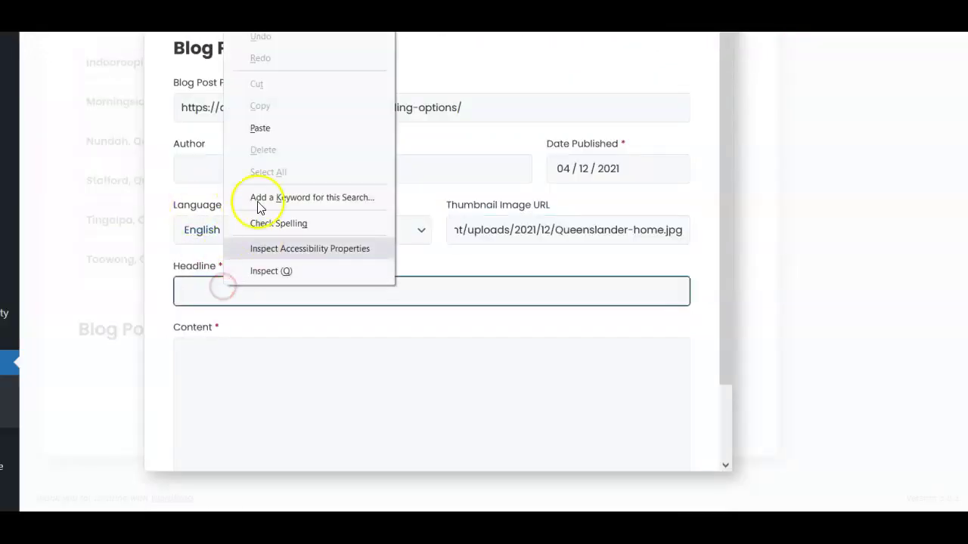
click(263, 129)
Copy the blog post's full body text, through the Renovation Requirements section, and paste it into the Content field
key(alt+Tab)
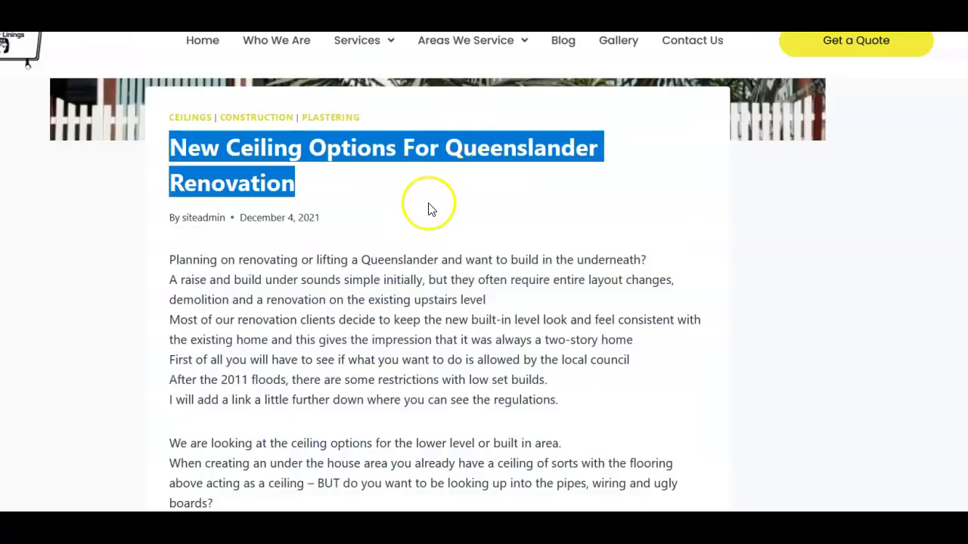
scroll(428, 207, down, 1)
mouse_move(170, 181)
mouse_down()
mouse_move(532, 489)
mouse_move(549, 426)
mouse_move(514, 335)
mouse_move(557, 406)
mouse_move(552, 339)
mouse_move(553, 372)
mouse_move(557, 362)
mouse_move(578, 412)
mouse_move(678, 432)
mouse_move(670, 412)
mouse_move(529, 365)
mouse_move(506, 289)
mouse_up()
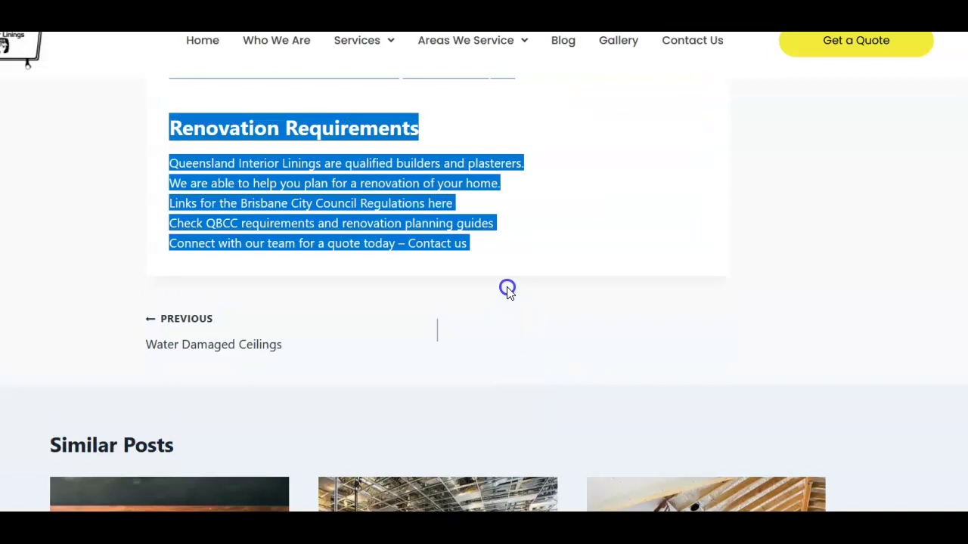
right_click(263, 185)
click(263, 172)
key(alt+Tab)
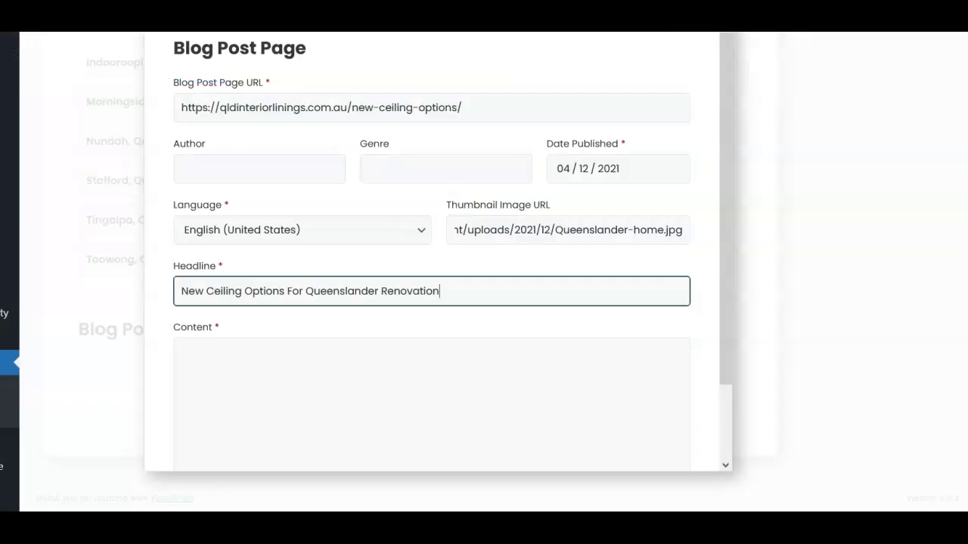
click(194, 349)
right_click(193, 349)
click(232, 195)
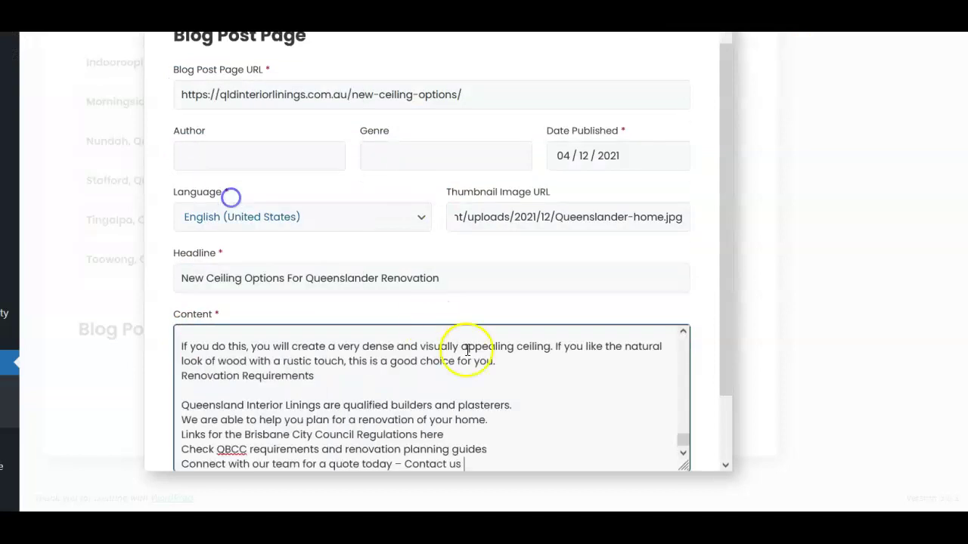
Check the pasted content and save the blog post page entry
scroll(529, 378, down, 1)
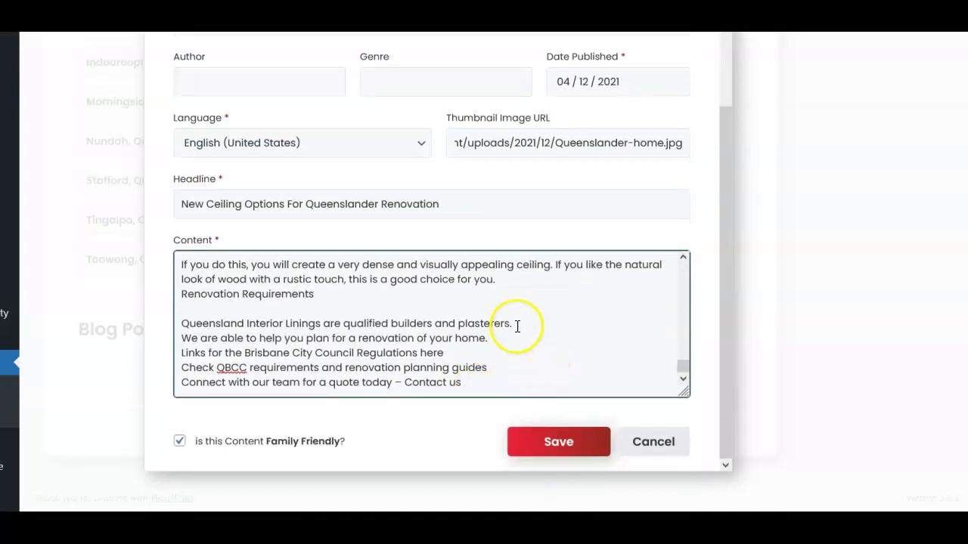
scroll(517, 326, up, 6)
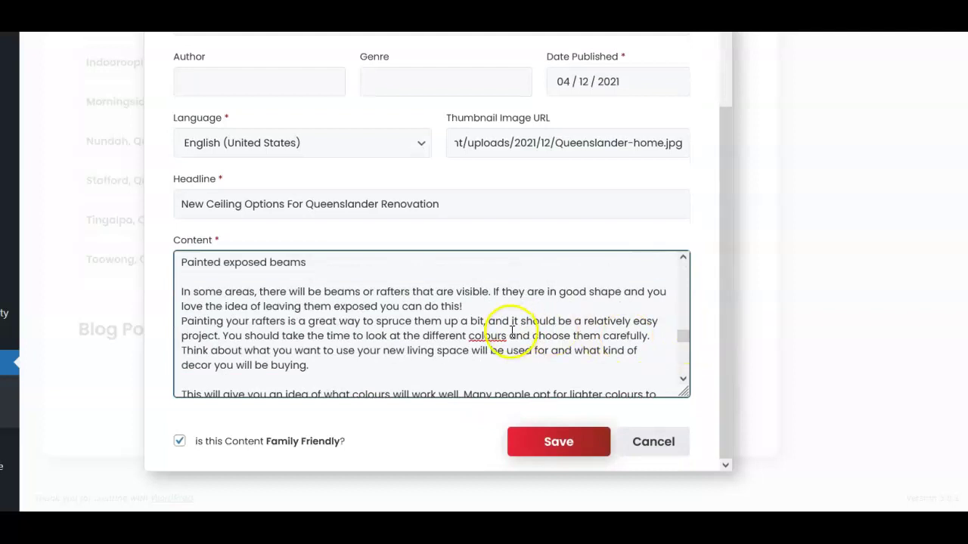
scroll(512, 332, up, 2)
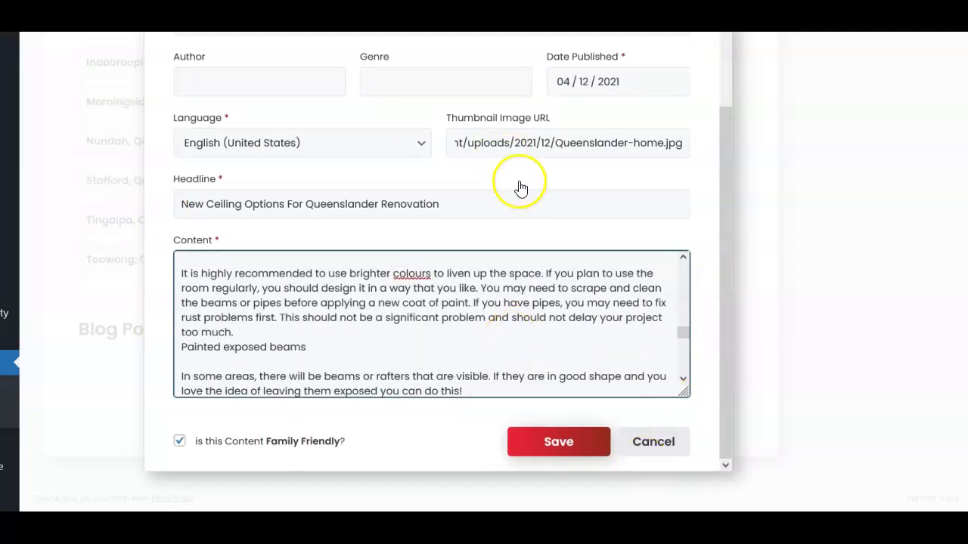
click(558, 451)
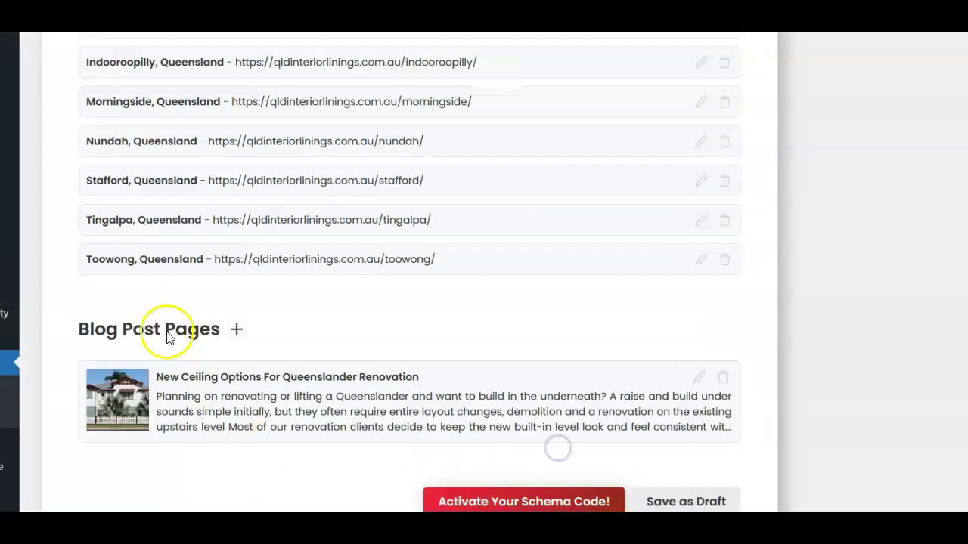
Review the listed blog post pages and activate the schema code
scroll(514, 321, down, 1)
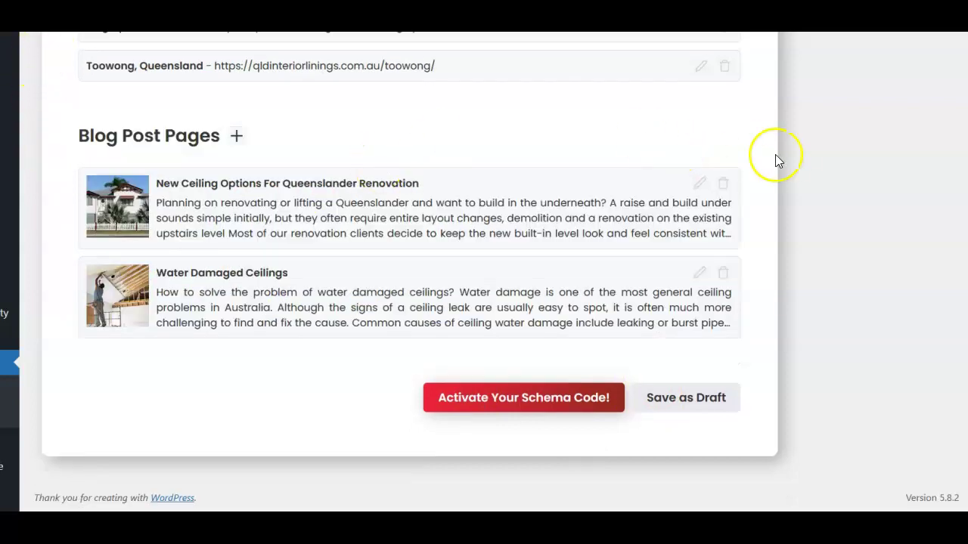
scroll(778, 155, up, 2)
scroll(752, 176, down, 2)
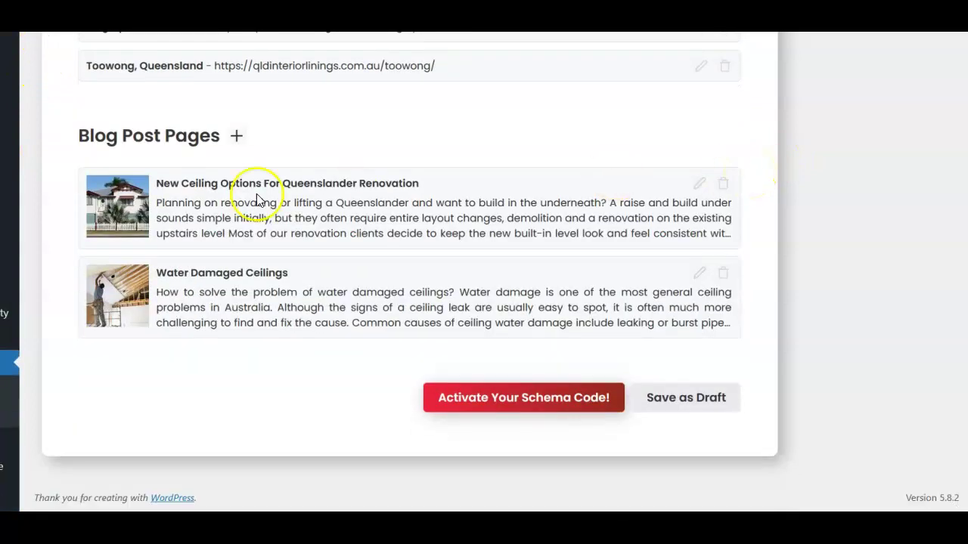
click(553, 401)
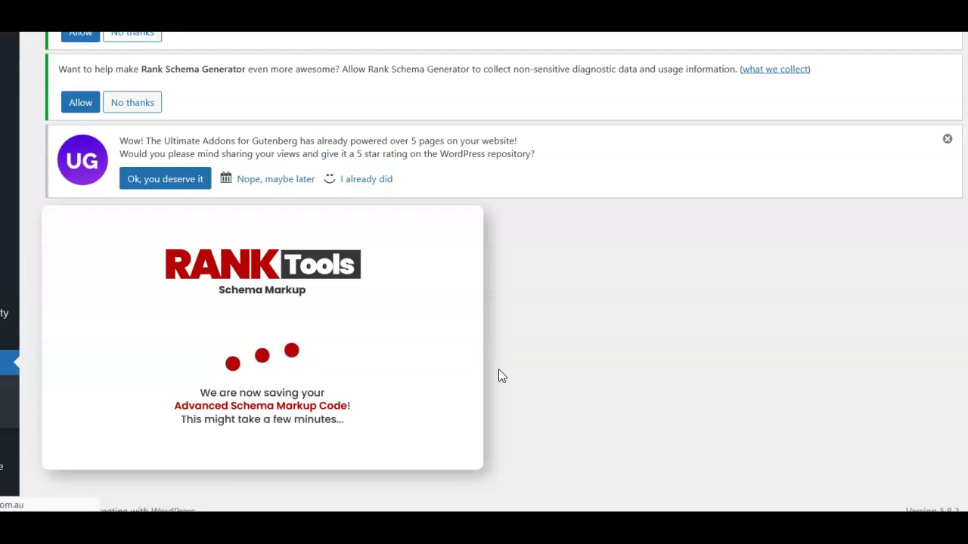
scroll(390, 367, down, 1)
scroll(386, 365, down, 3)
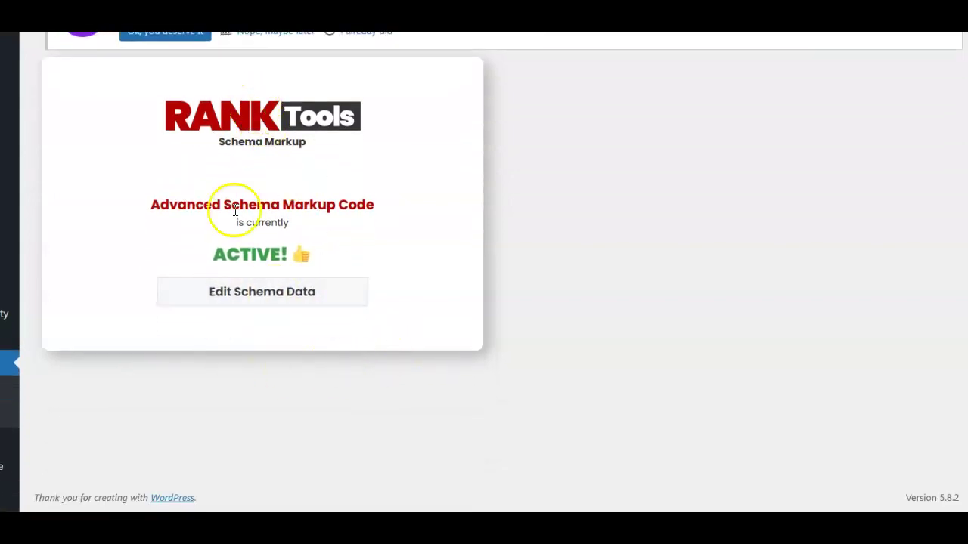
Reopen the schema data for editing, review the whole form through the blog post pages, and activate the schema code again
click(258, 296)
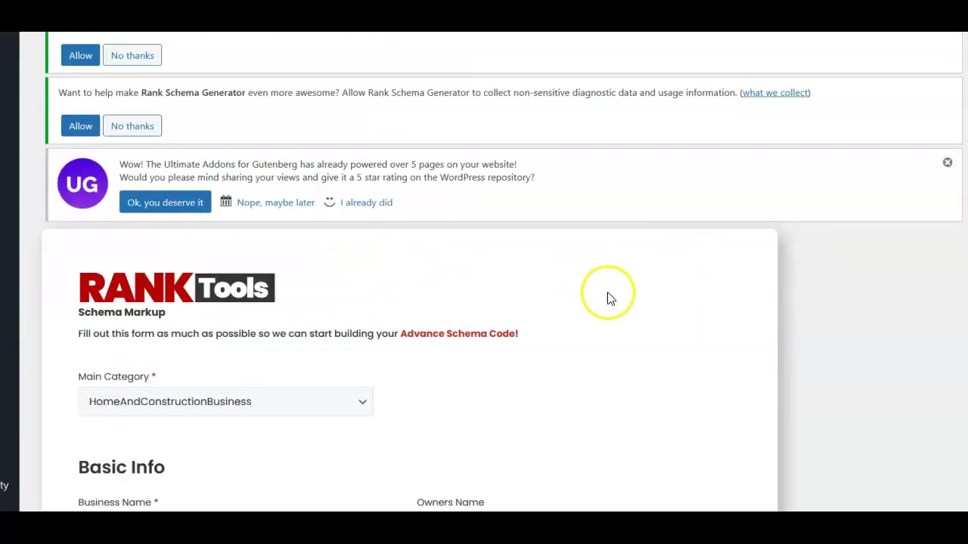
scroll(620, 295, down, 3)
scroll(633, 295, down, 10)
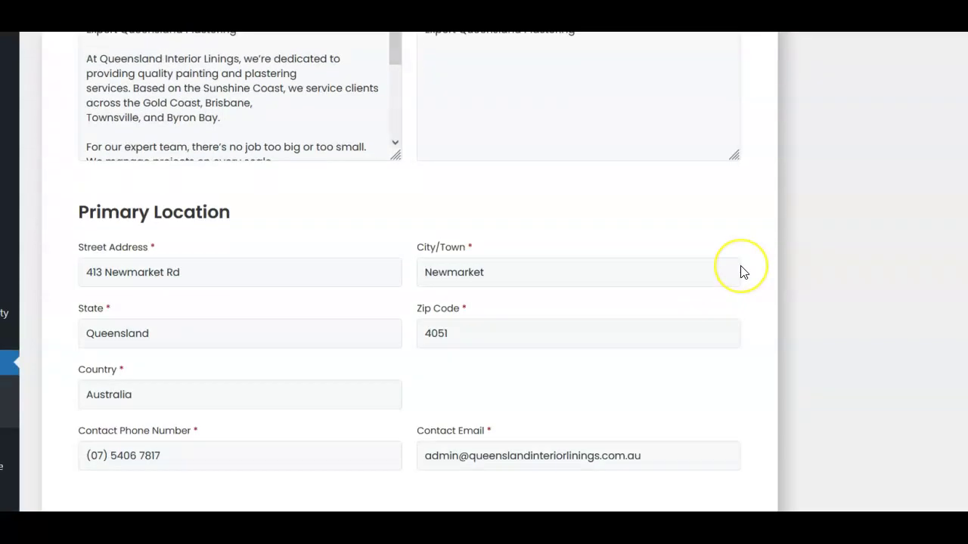
scroll(741, 266, down, 10)
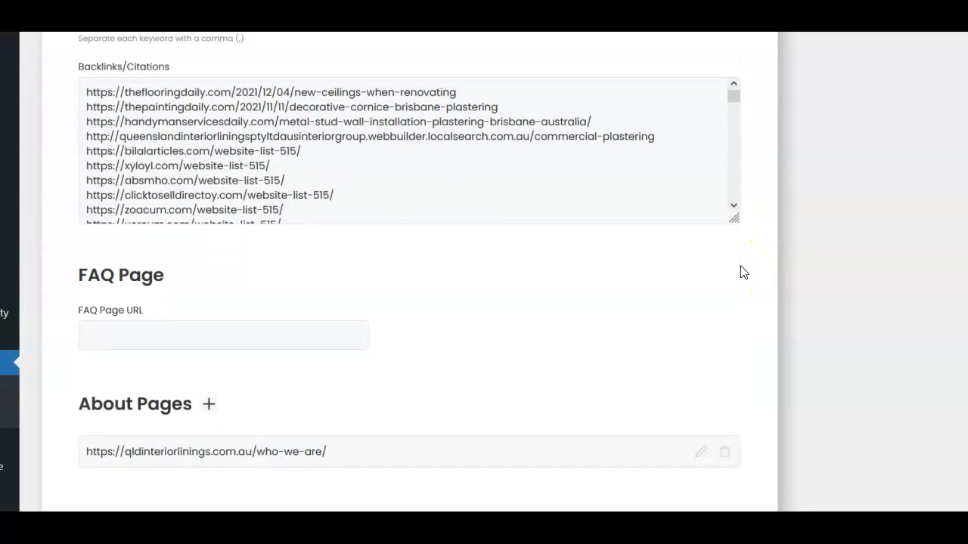
scroll(741, 272, down, 14)
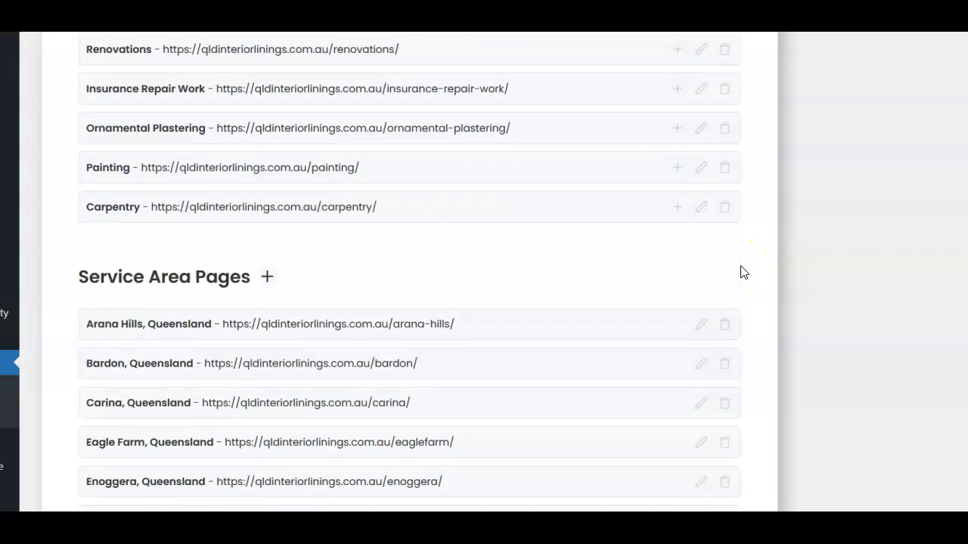
scroll(740, 273, down, 7)
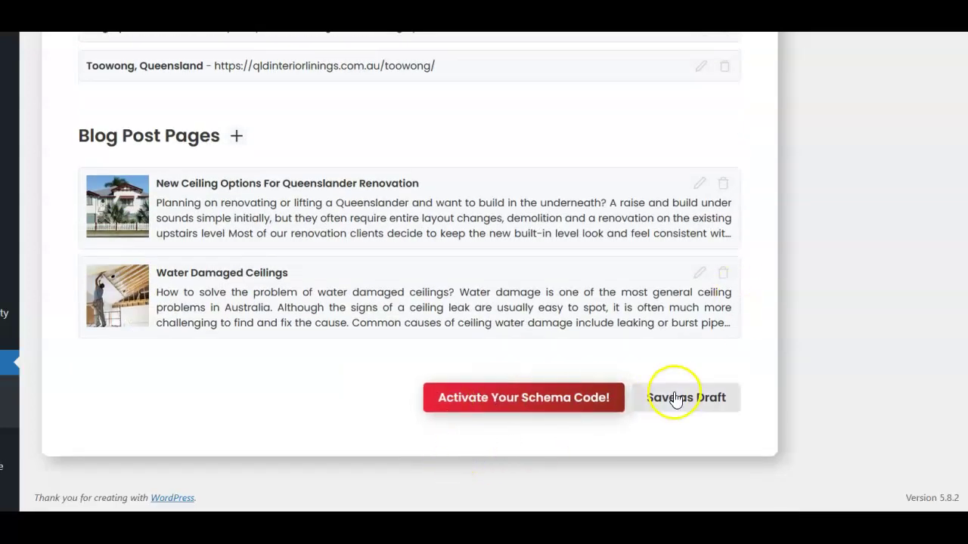
click(508, 399)
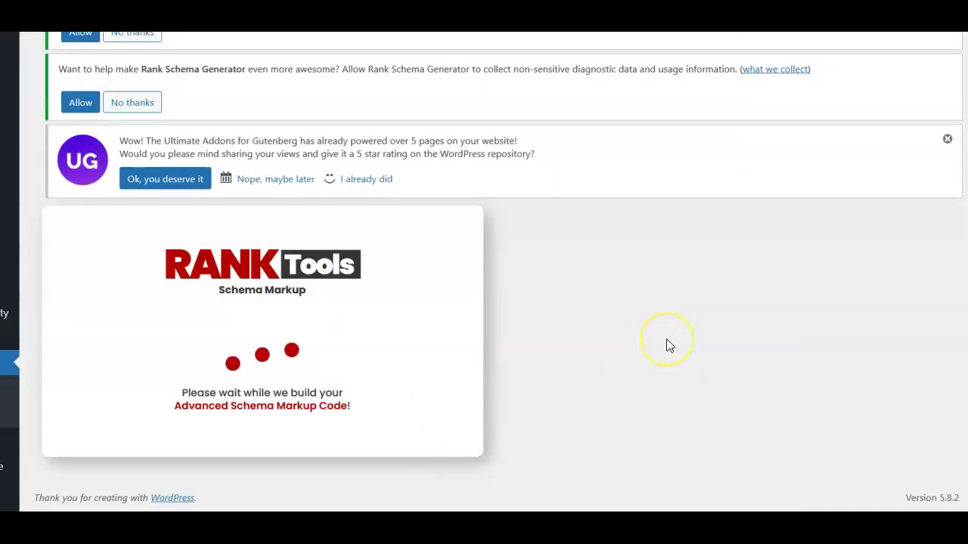